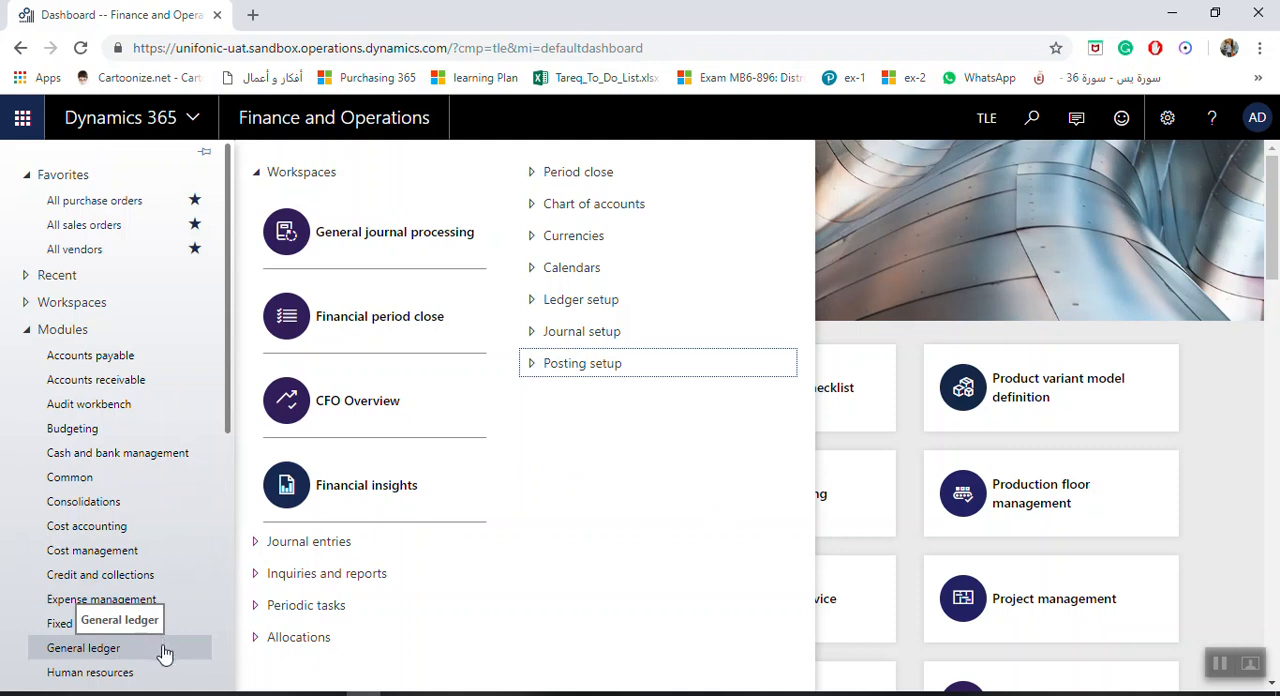
Open the Currencies page of the General ledger module
left_click(148, 650)
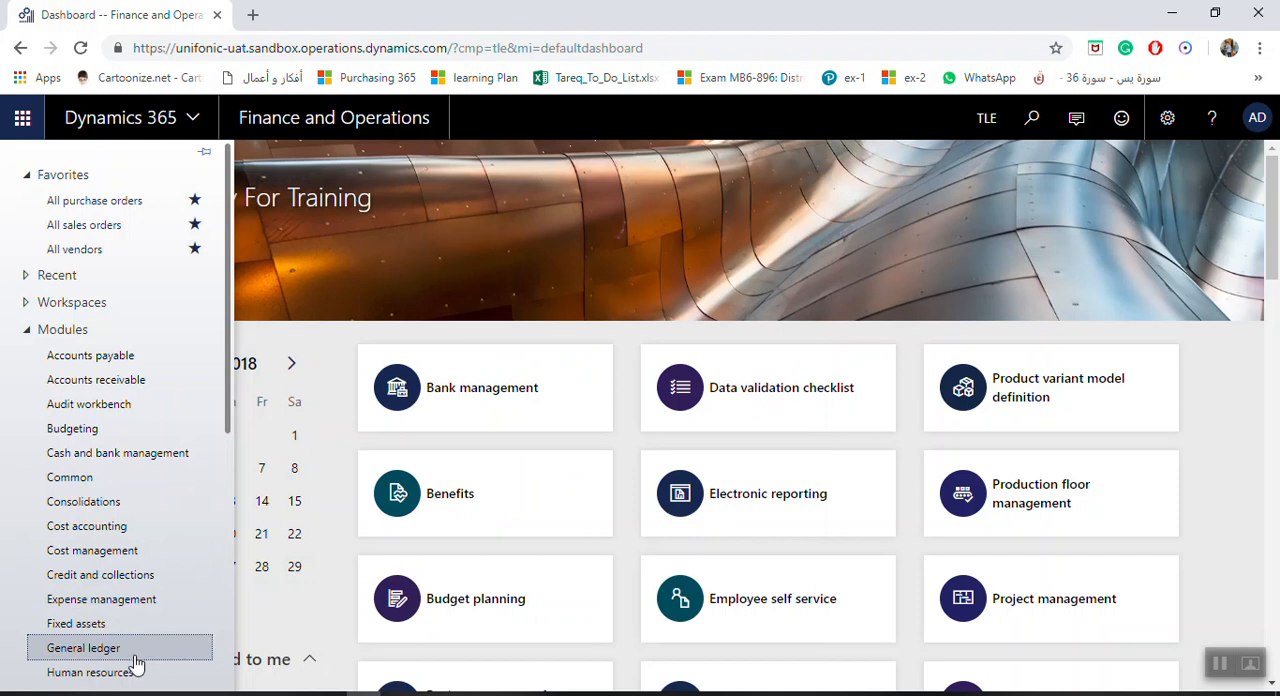
left_click(133, 655)
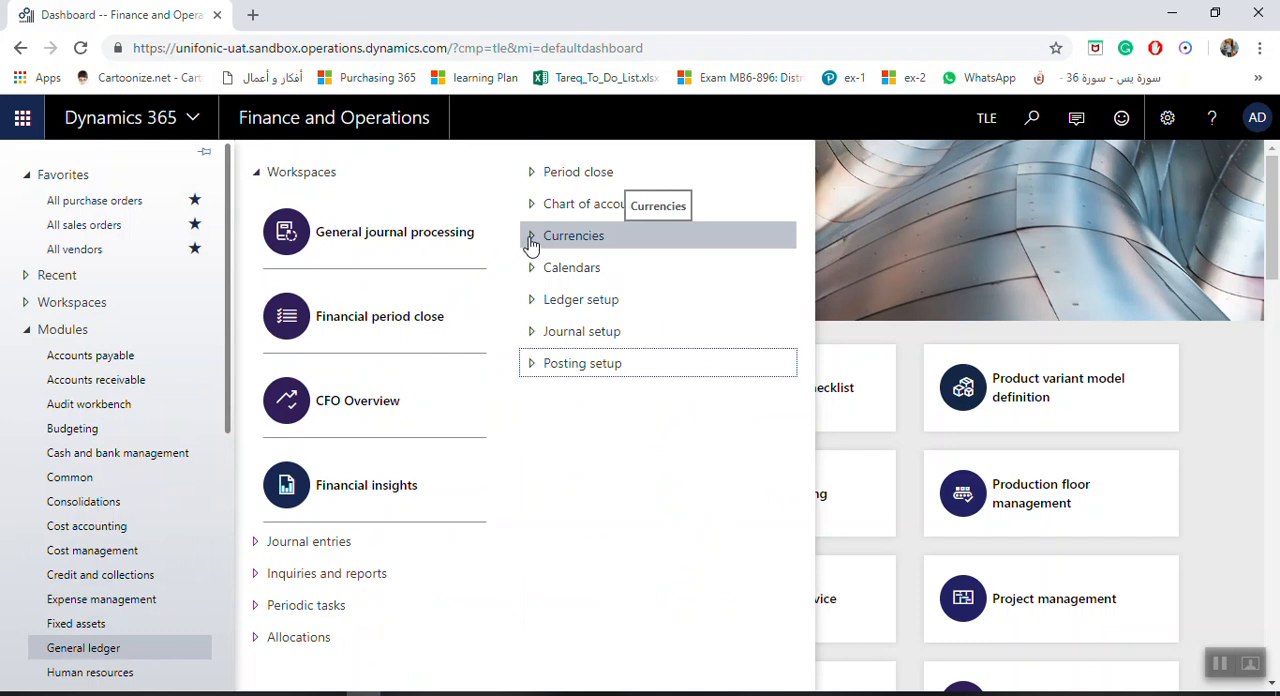
left_click(533, 240)
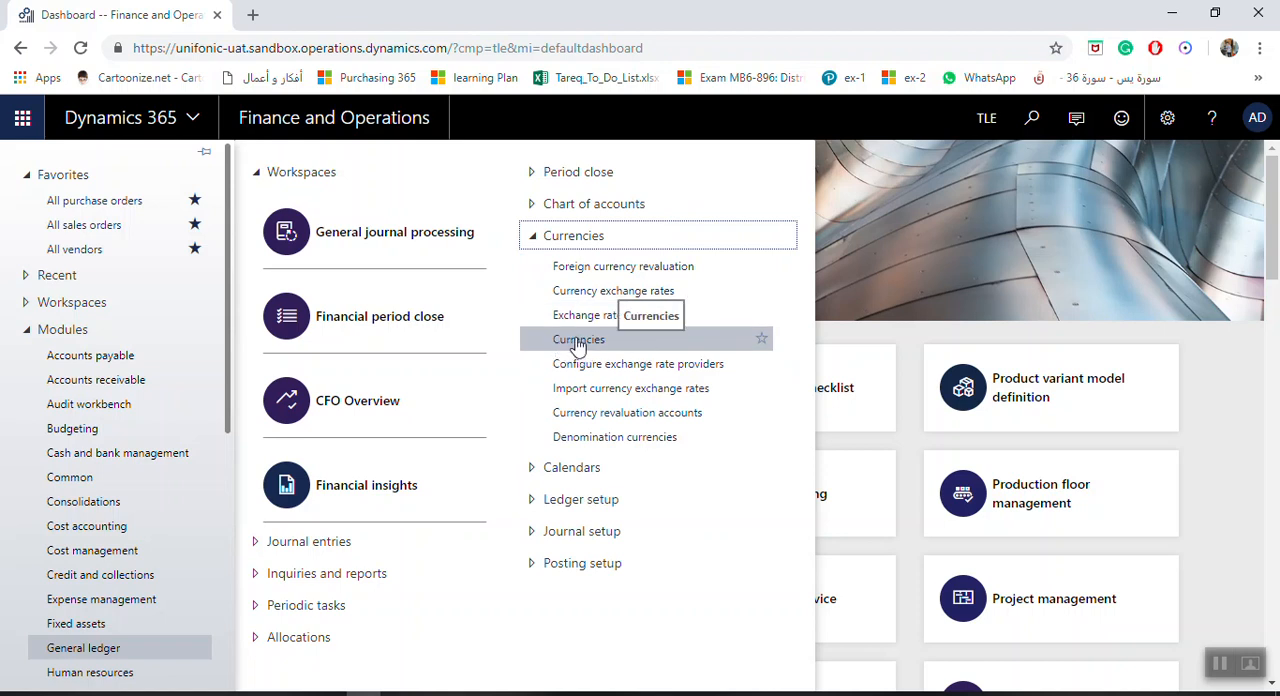
left_click(585, 345)
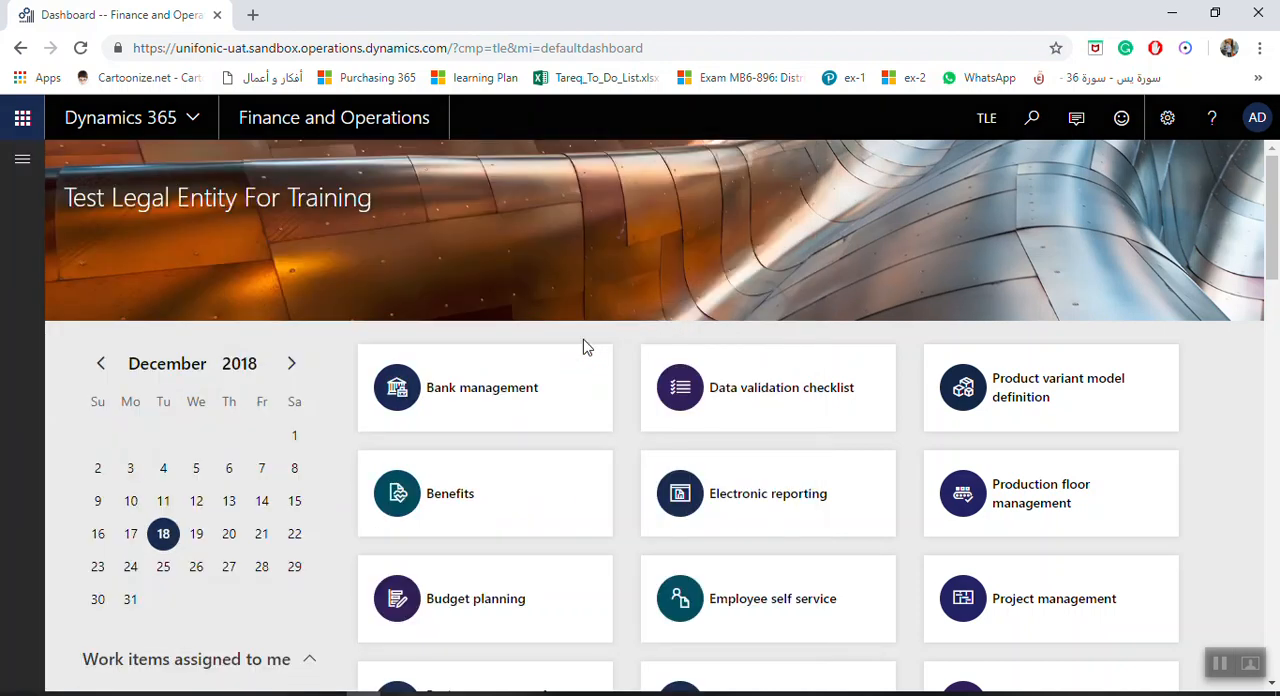
Look through the list of existing currencies to see which ones are already defined
scroll(200, 400, "down", 5)
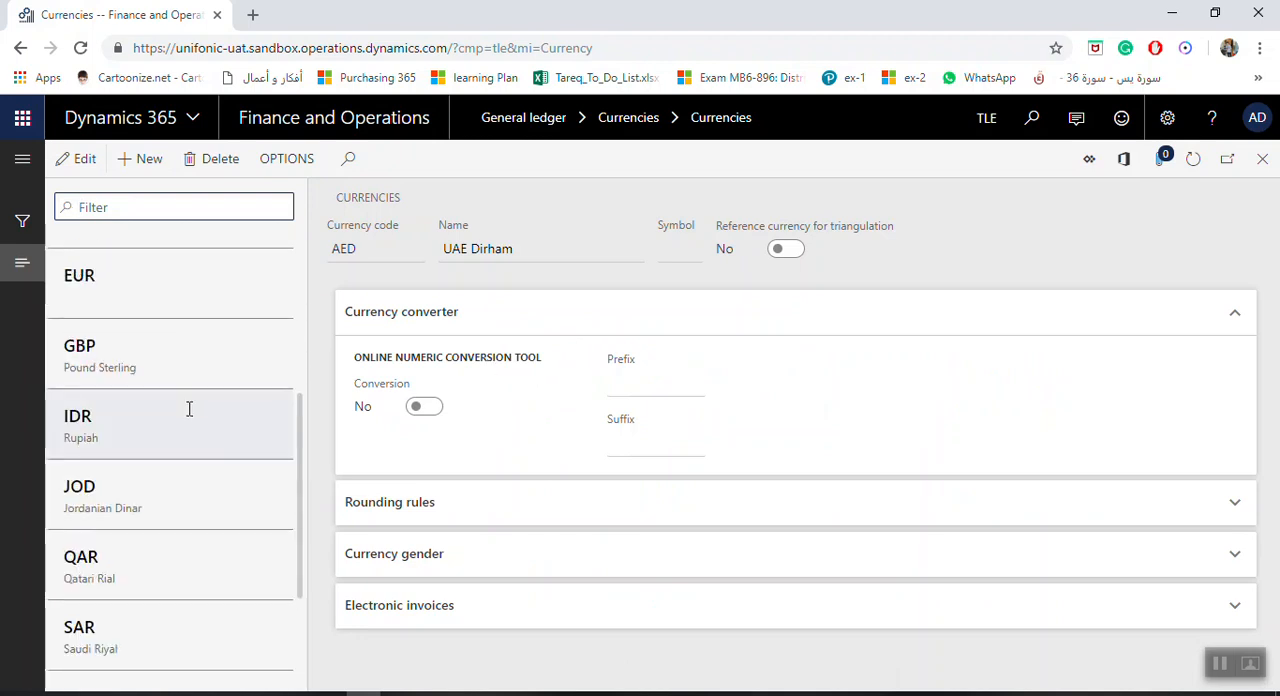
scroll(187, 445, "up", 5)
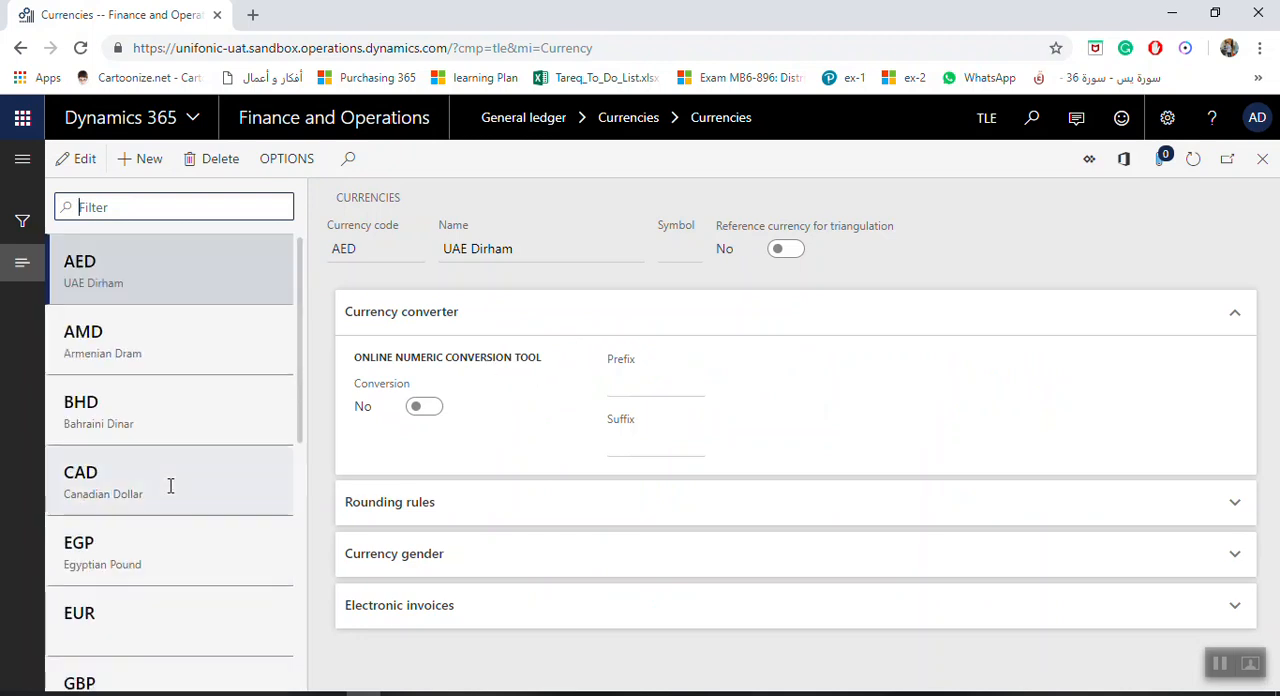
scroll(182, 395, "down", 5)
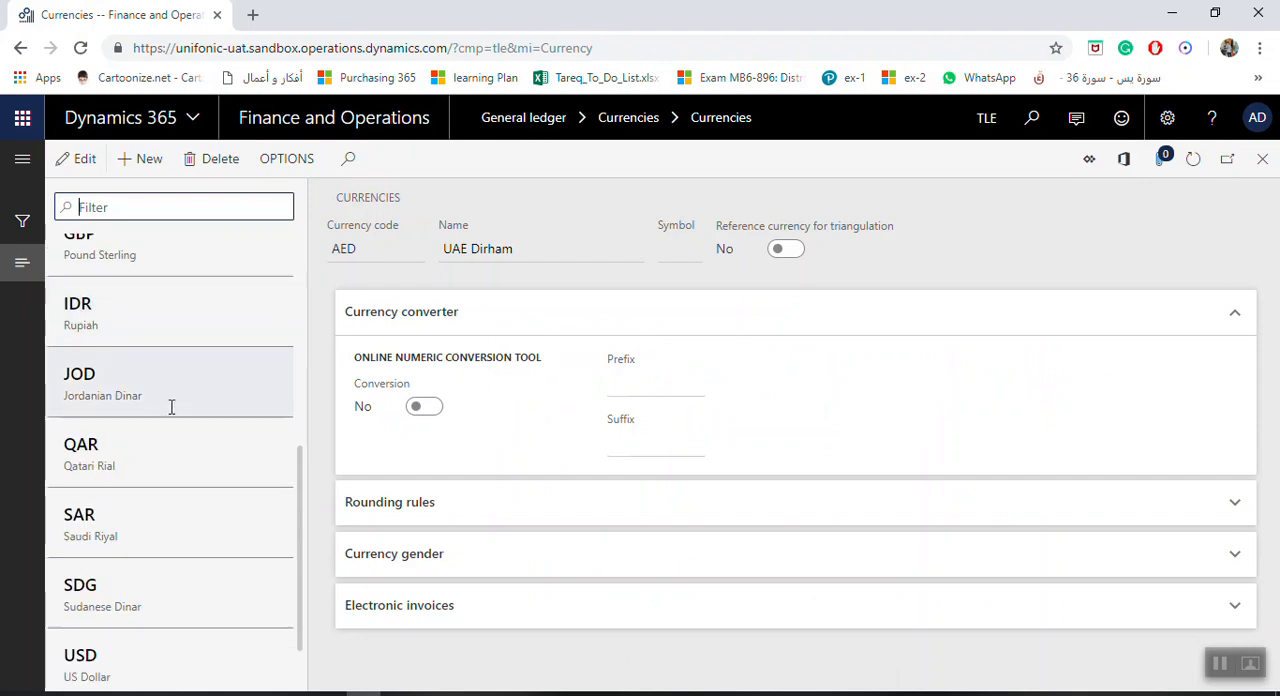
scroll(142, 482, "up", 5)
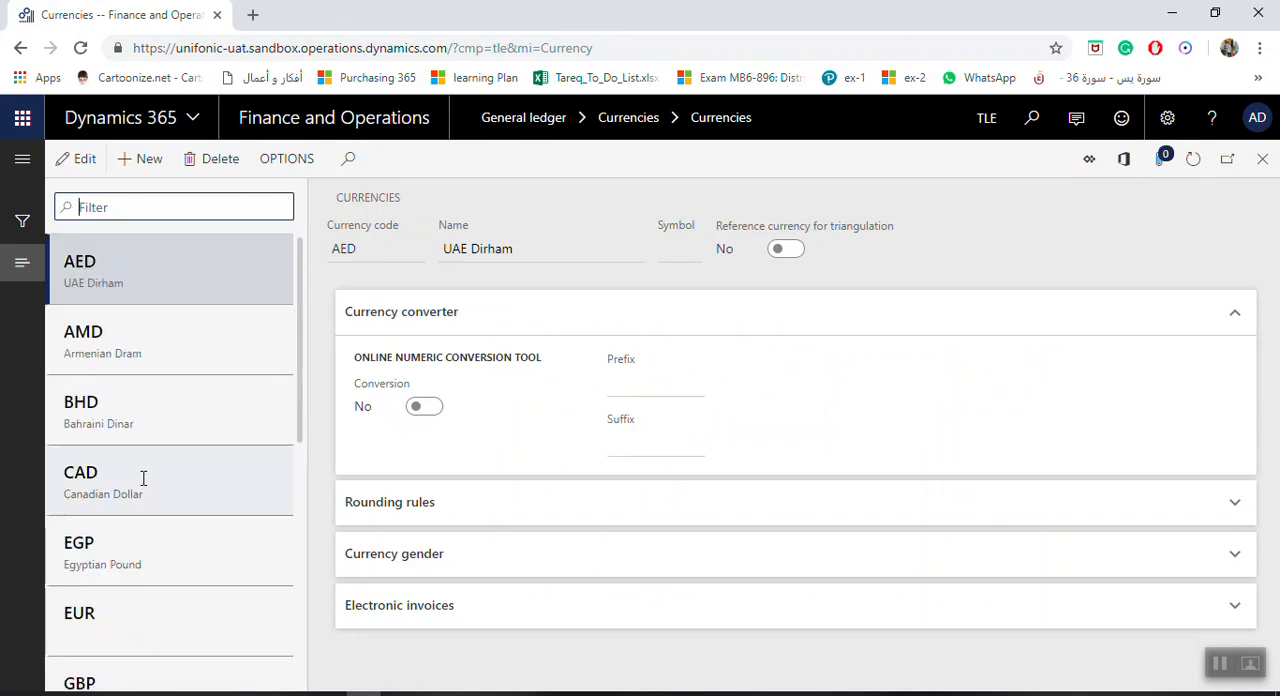
scroll(160, 588, "down", 5)
scroll(157, 590, "up", 5)
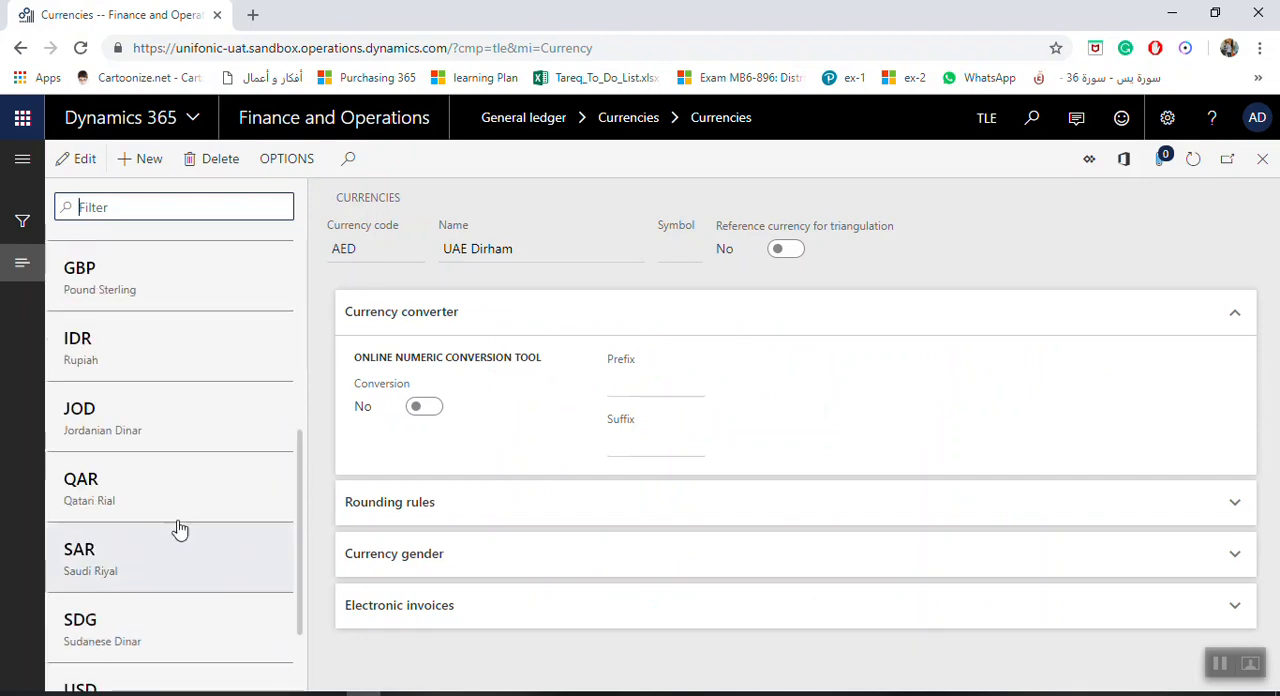
scroll(196, 420, "up", 1)
scroll(196, 420, "down", 5)
scroll(194, 431, "up", 5)
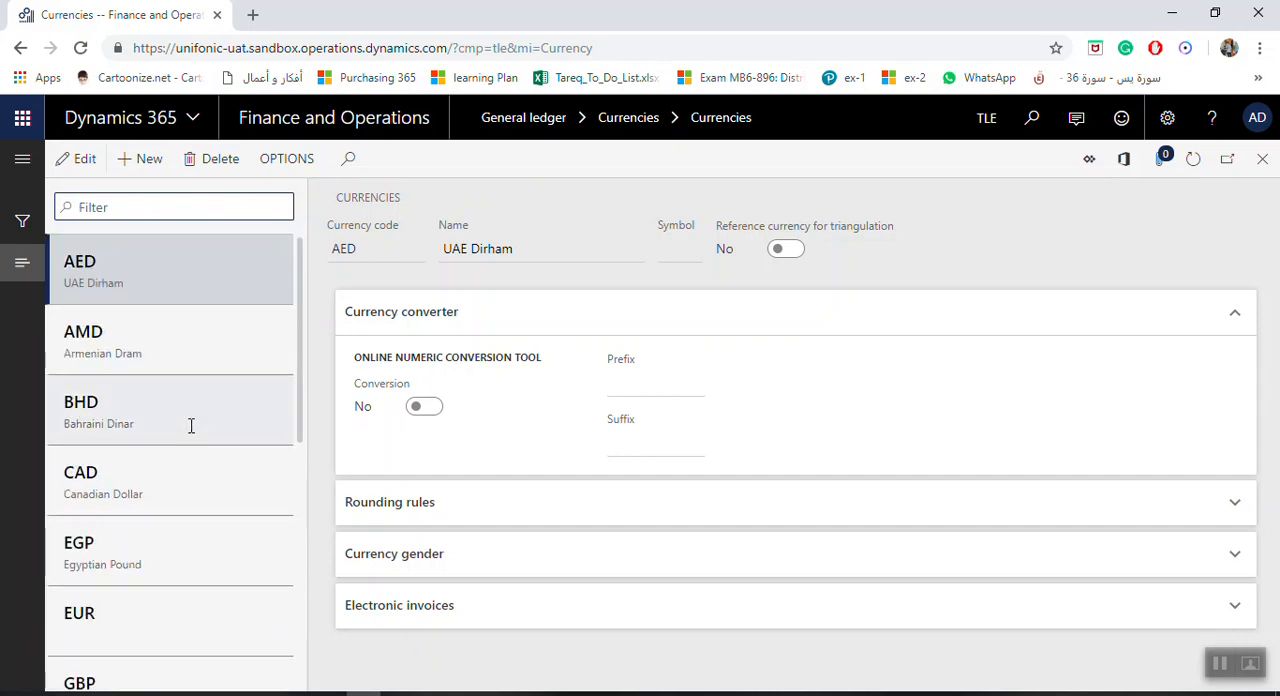
Create a new currency record with the currency code RUB, Russian Ruble
left_click(140, 160)
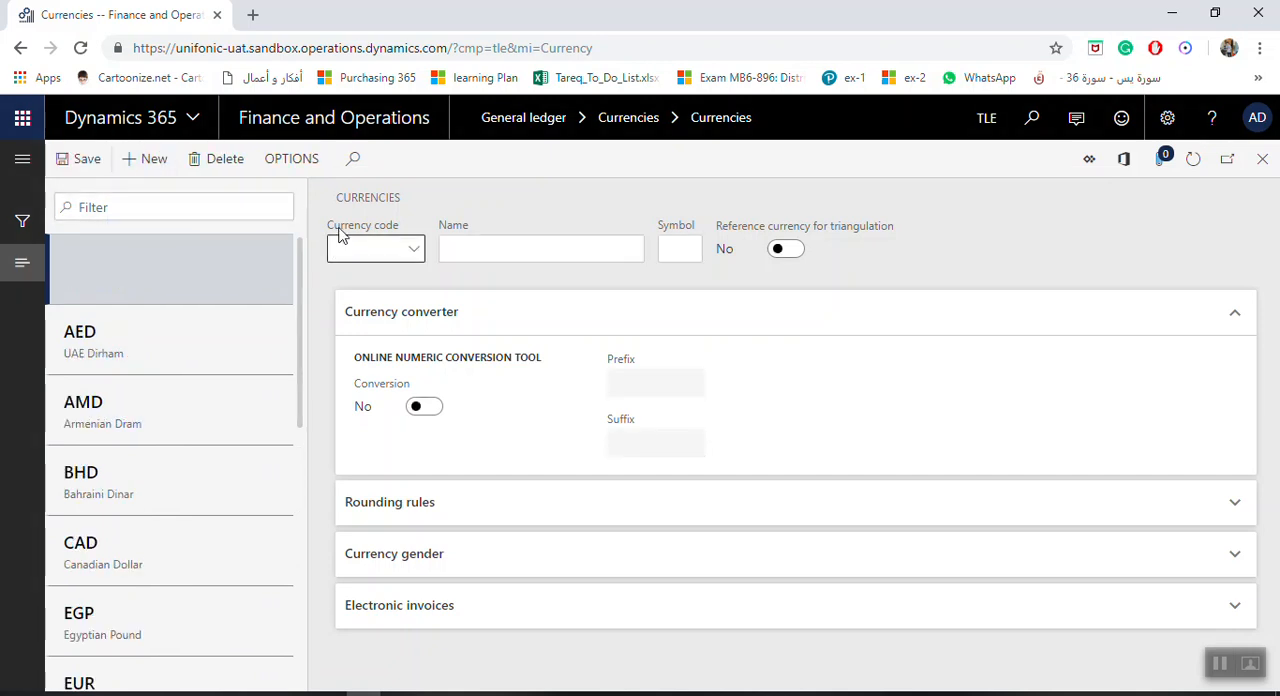
left_click(419, 253)
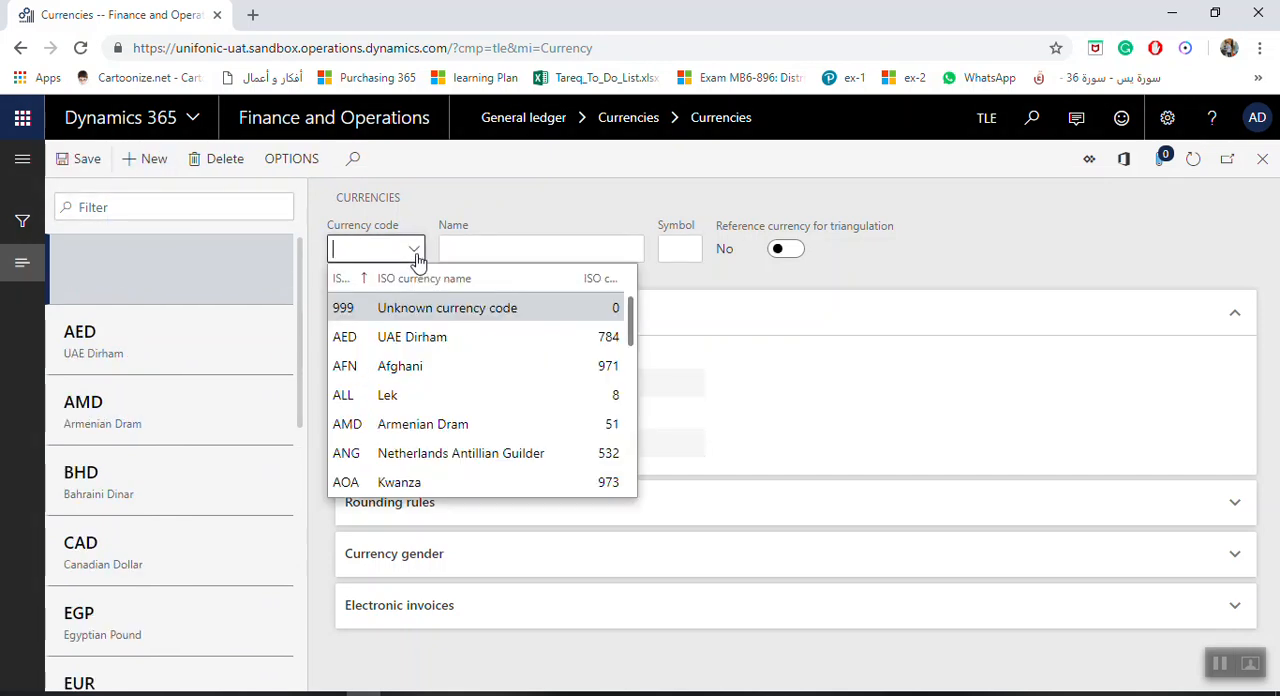
scroll(452, 376, "down", 9)
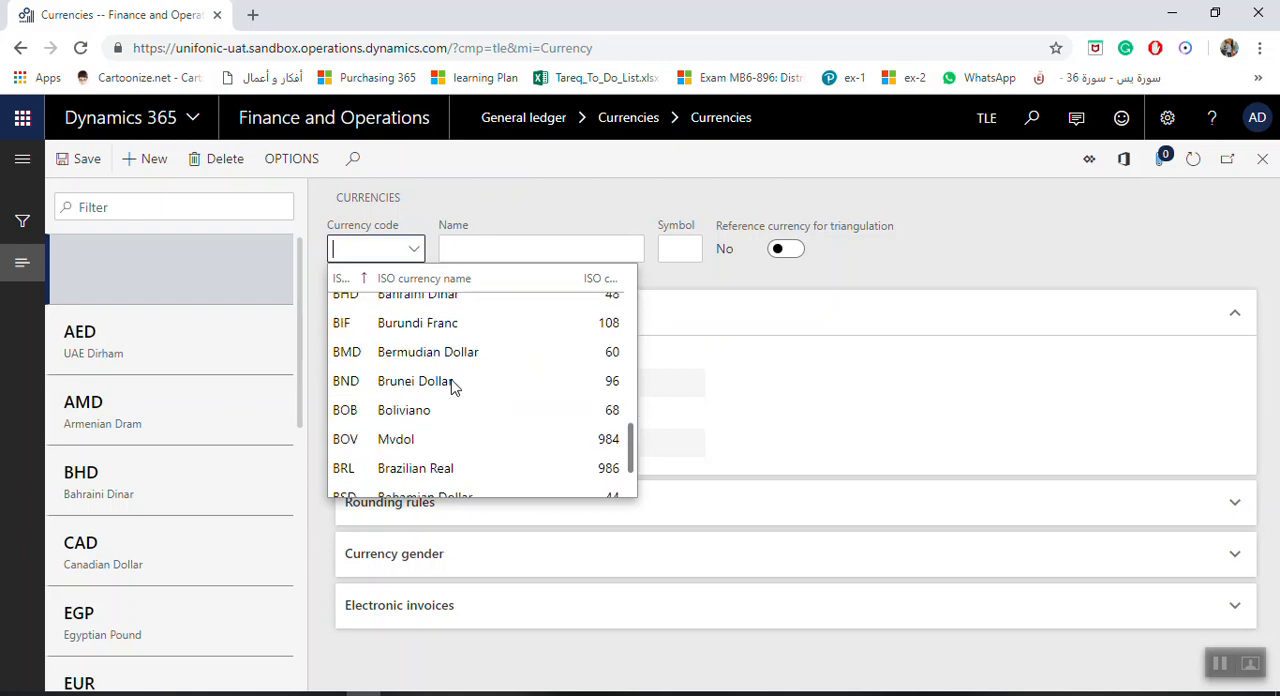
scroll(452, 379, "down", 8)
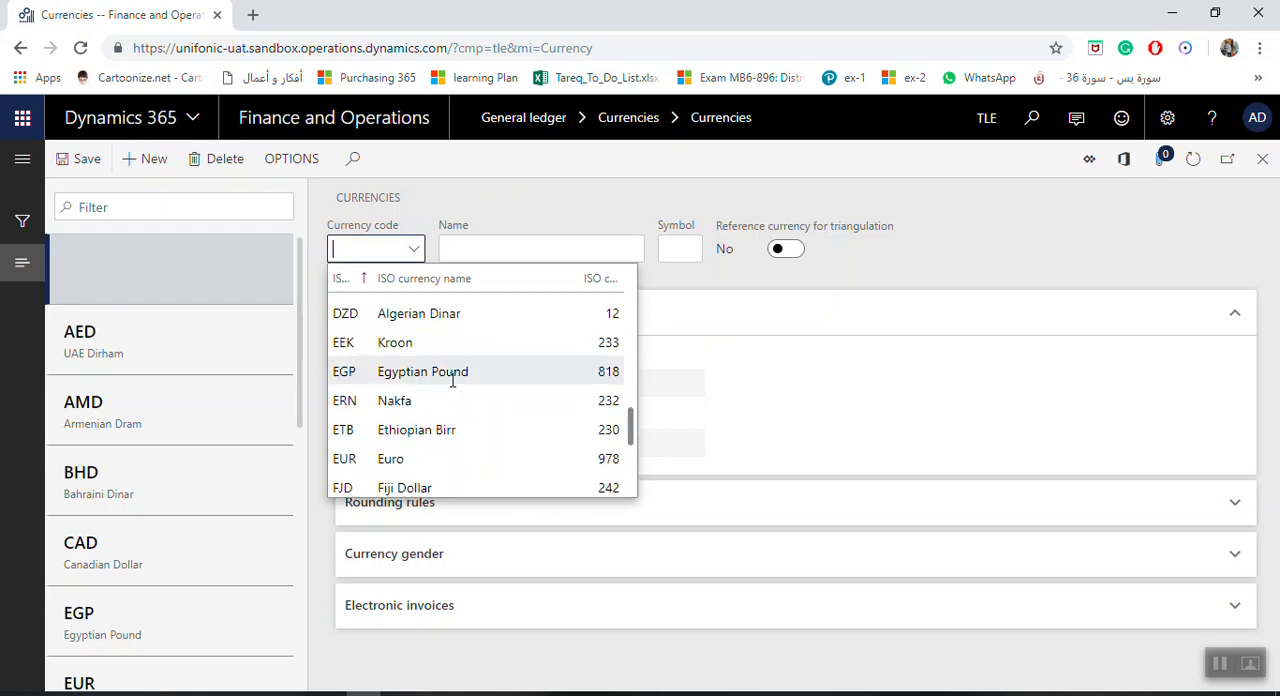
scroll(452, 378, "down", 9)
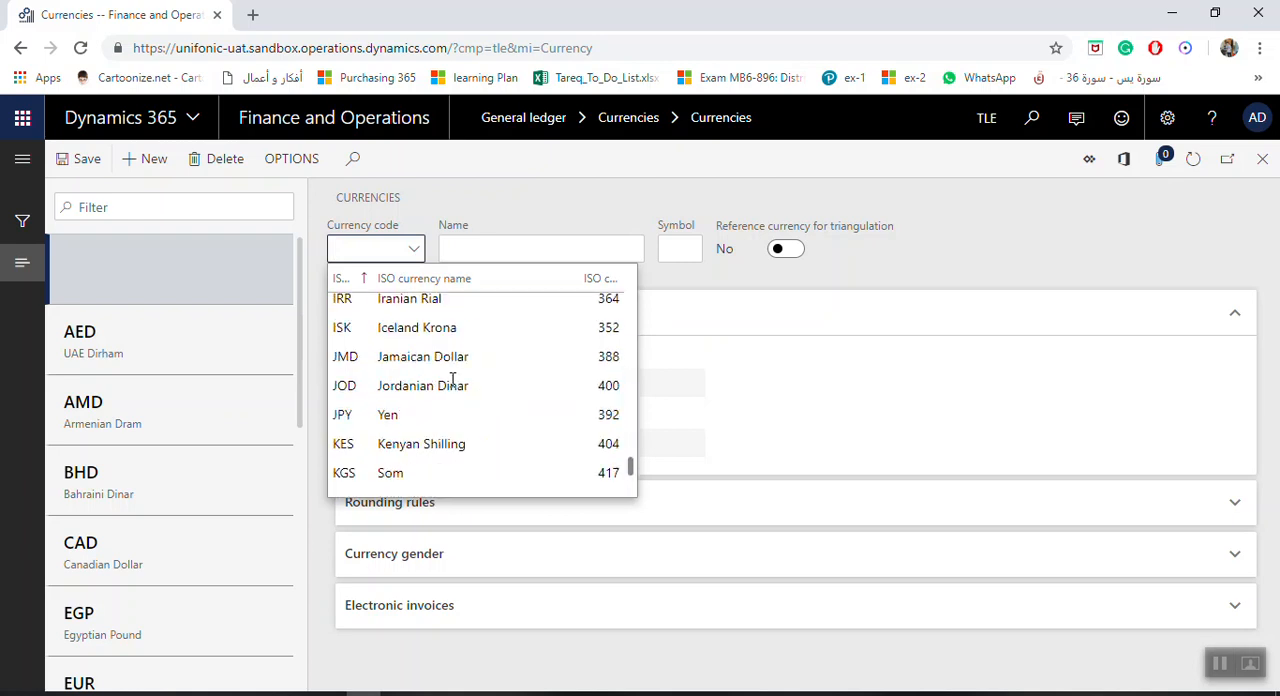
scroll(452, 378, "down", 7)
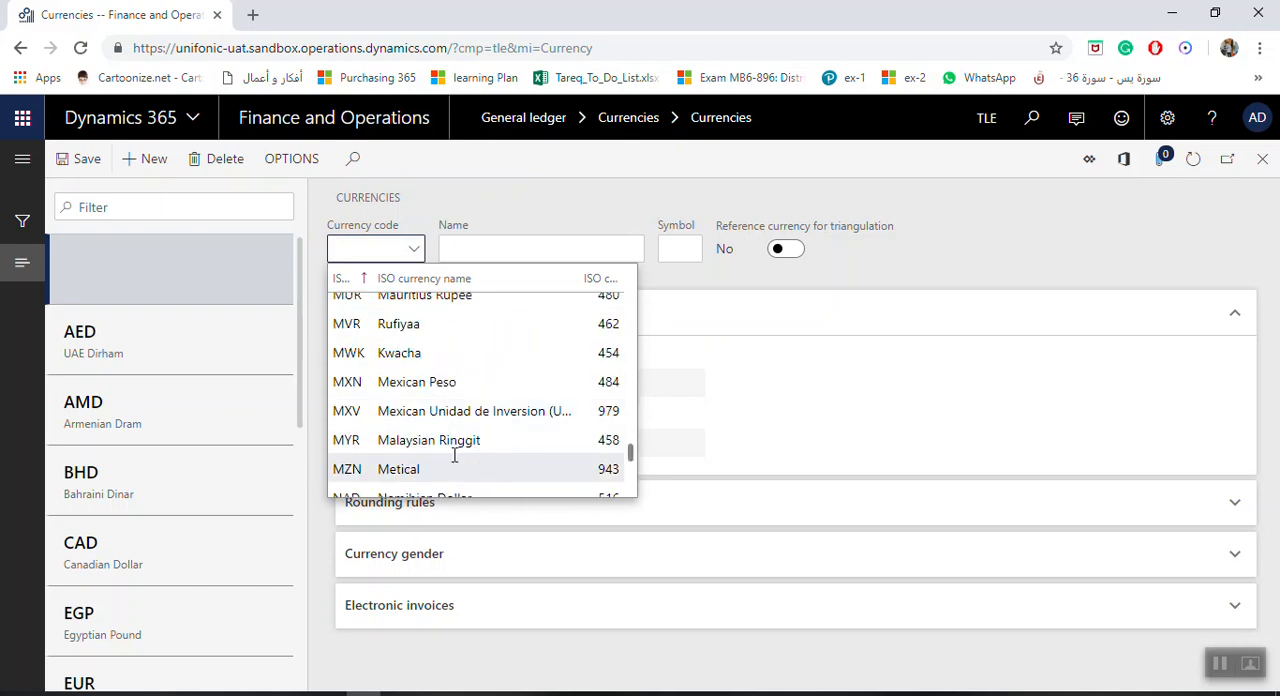
scroll(457, 434, "down", 3)
scroll(462, 434, "down", 2)
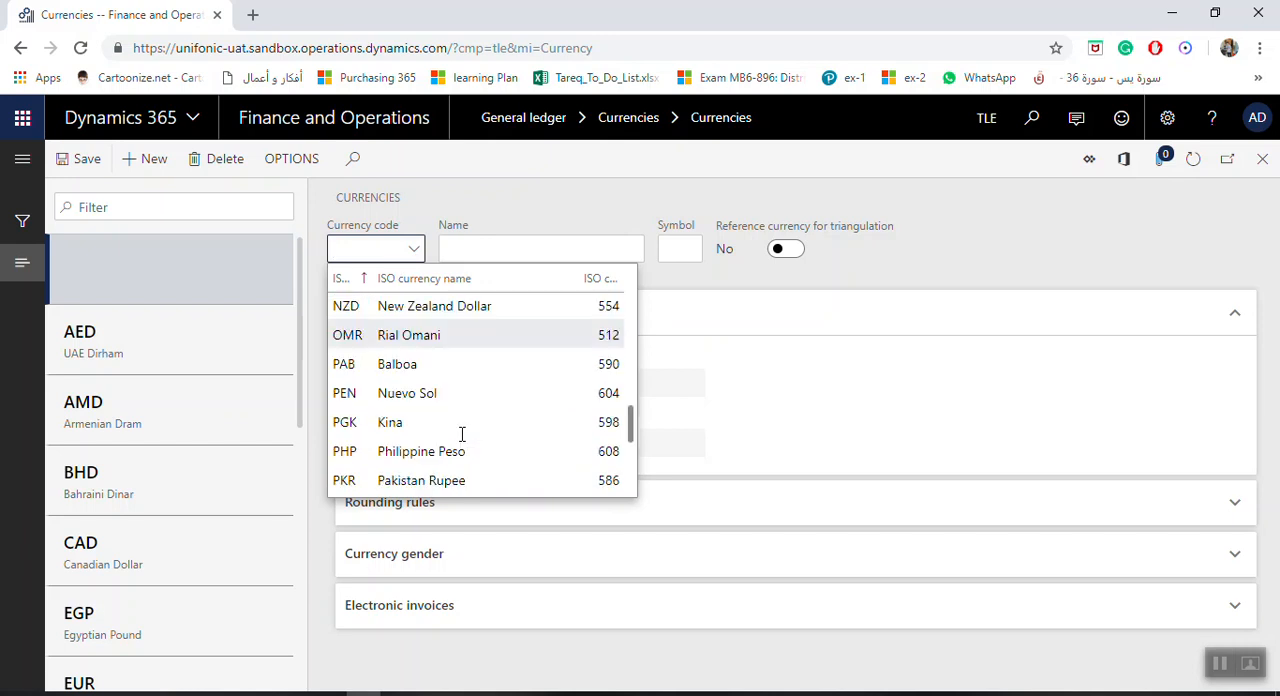
scroll(462, 434, "down", 4)
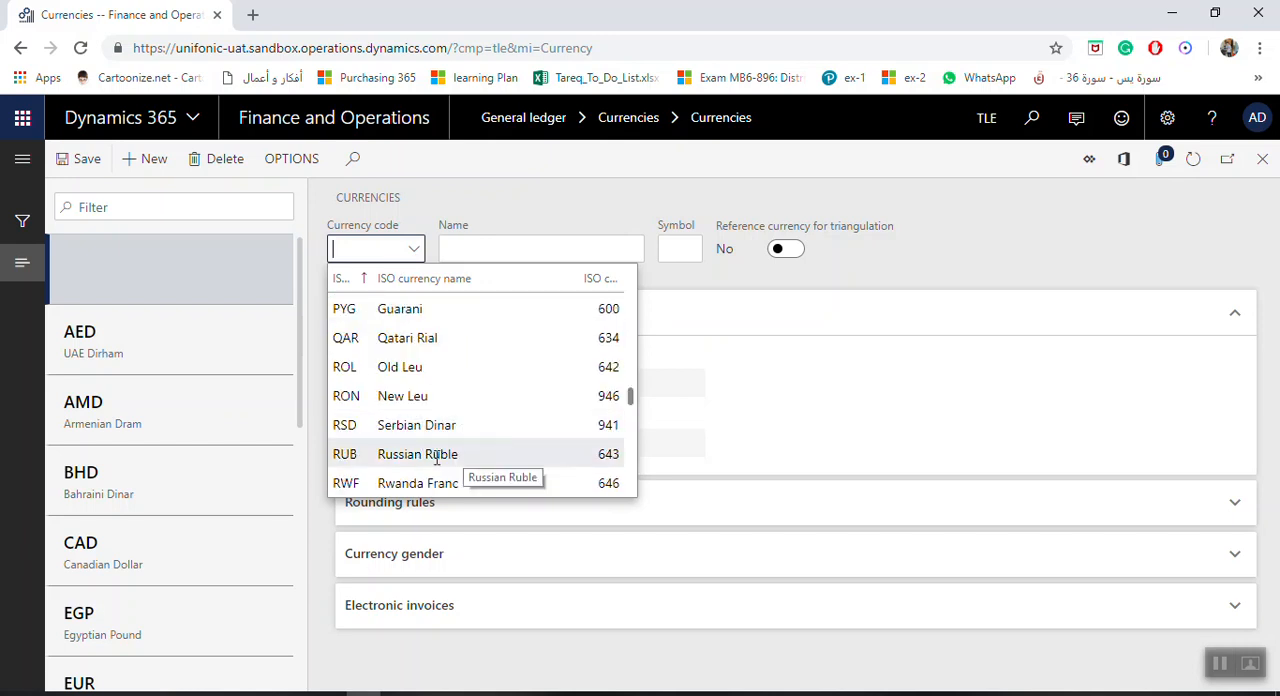
left_click(439, 465)
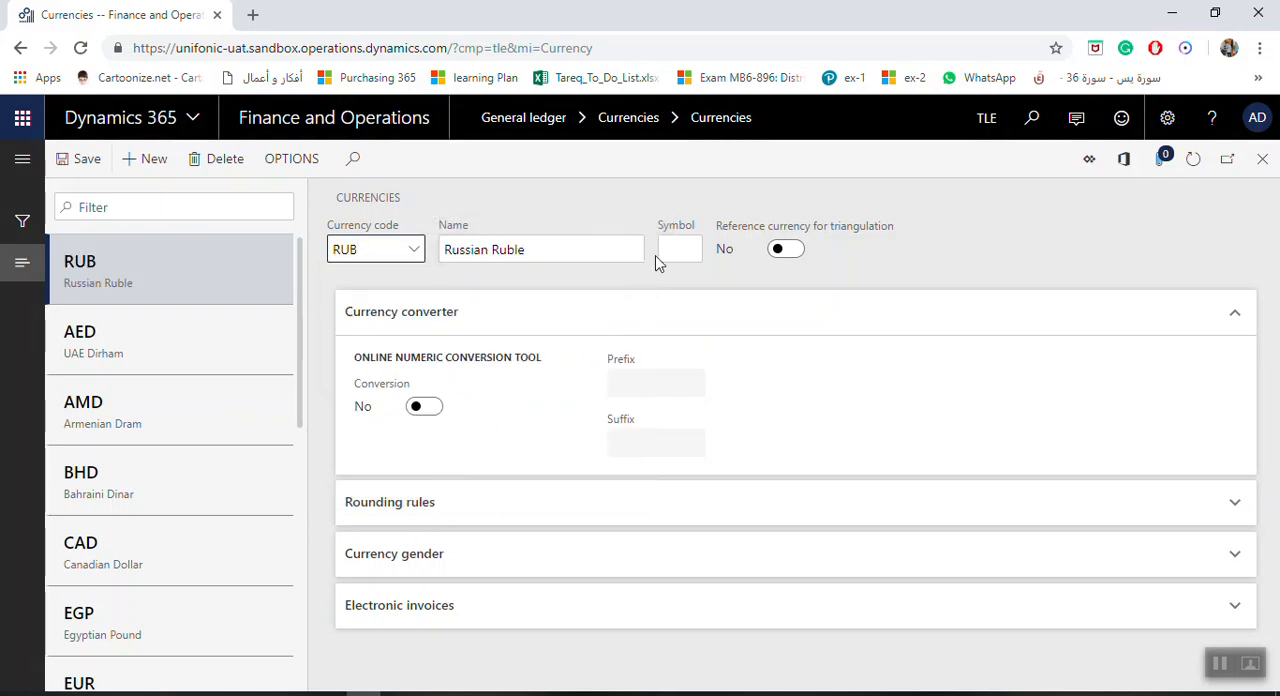
Set the symbol of the new Russian Ruble currency to RUB
left_click(680, 253)
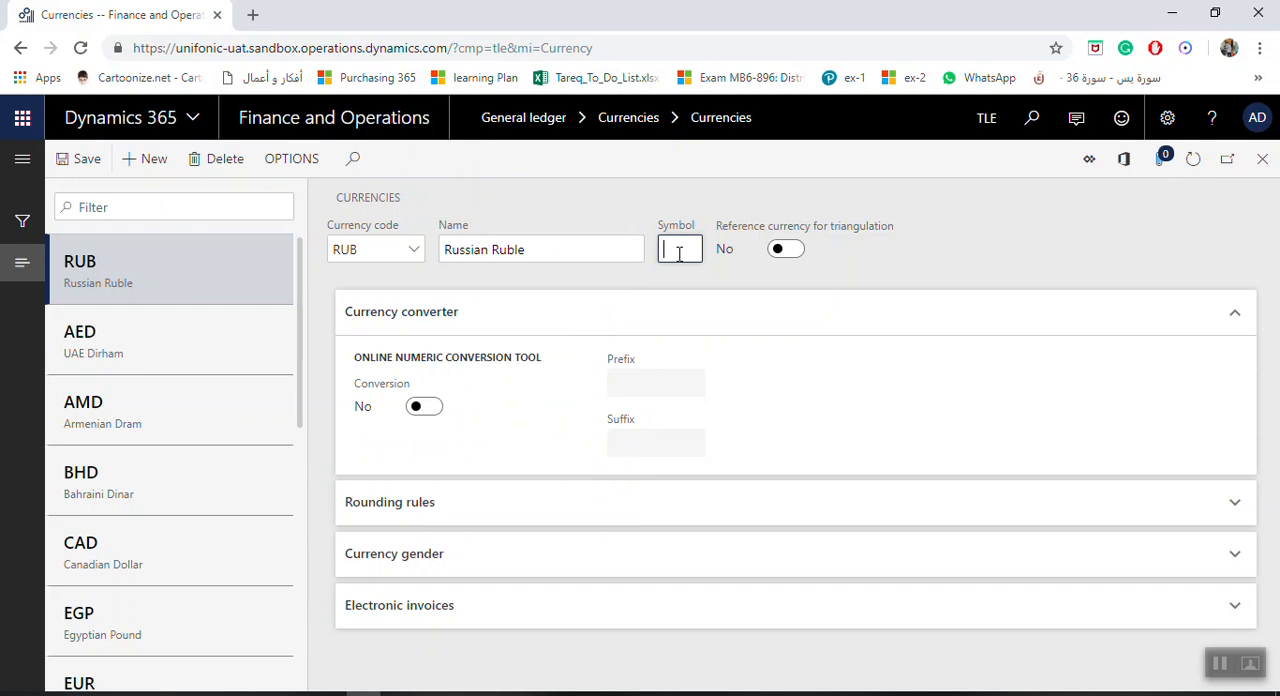
key("Caps_Lock")
type("RUB")
key("Tab")
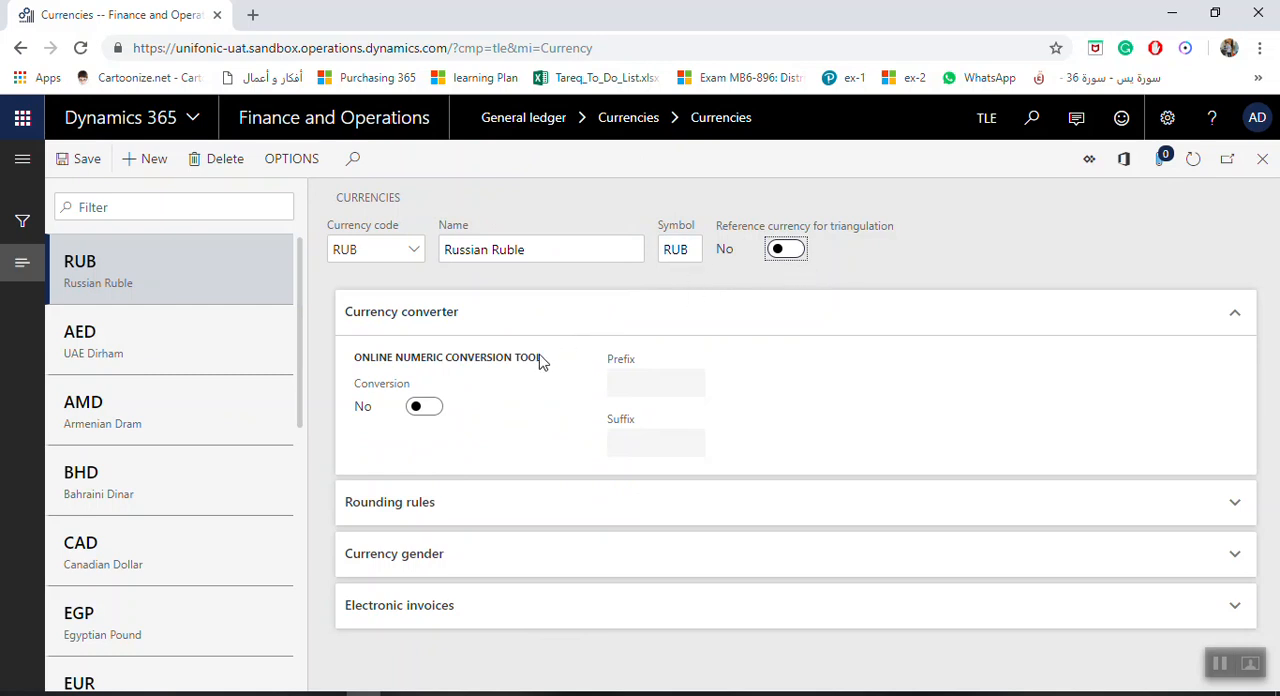
Enable Conversion in the online numeric conversion tool and set the suffix to RUB preceded by a space, leaving the prefix empty
mouse_move(773, 236)
mouse_move(444, 373)
left_click(437, 412)
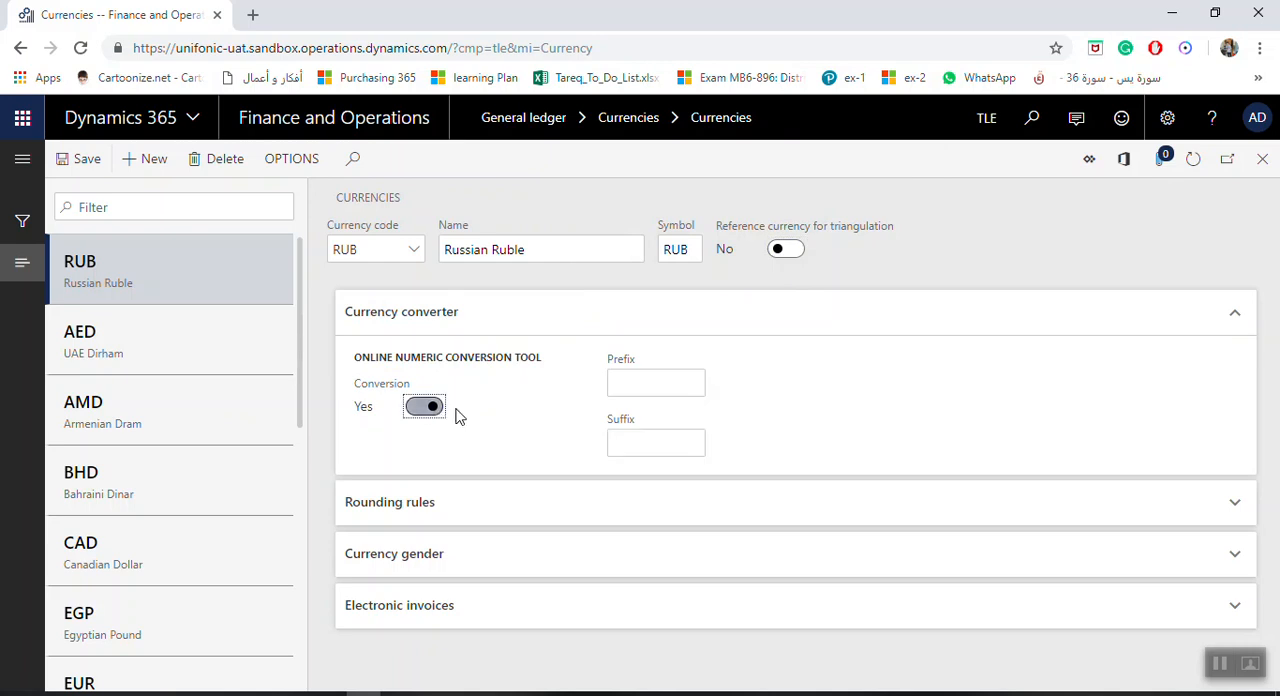
left_click(639, 388)
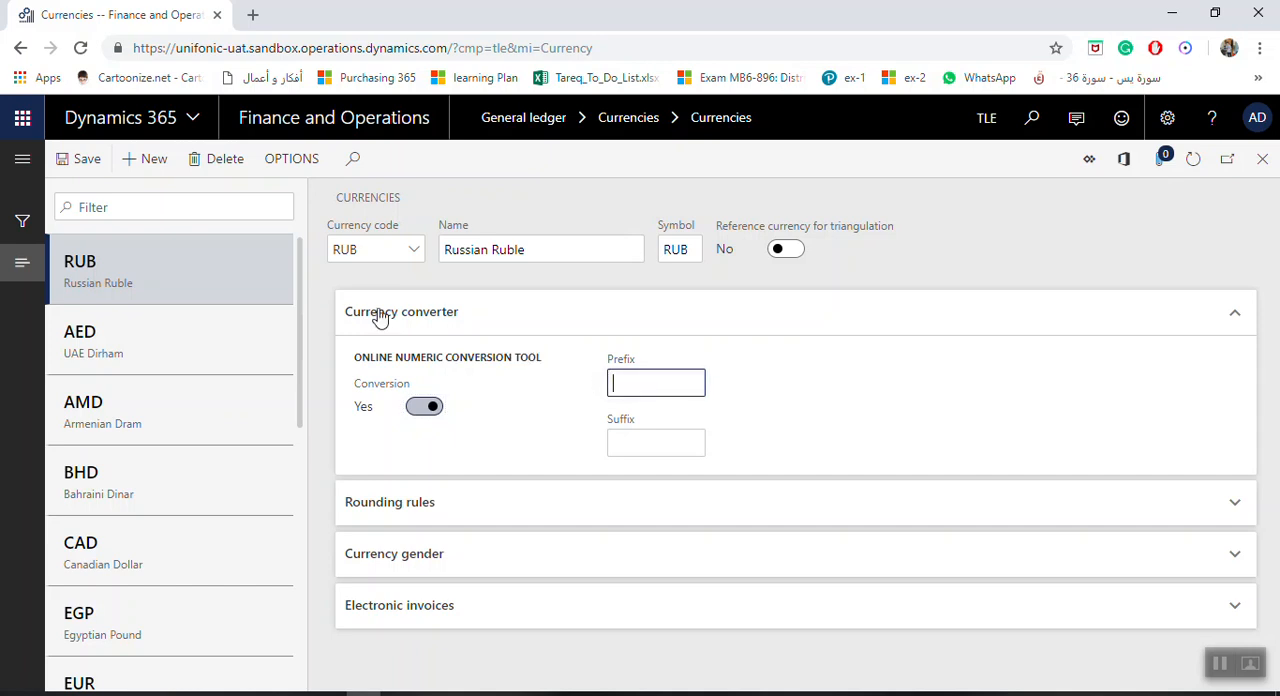
left_click(358, 249)
left_click_drag(358, 249, 322, 257)
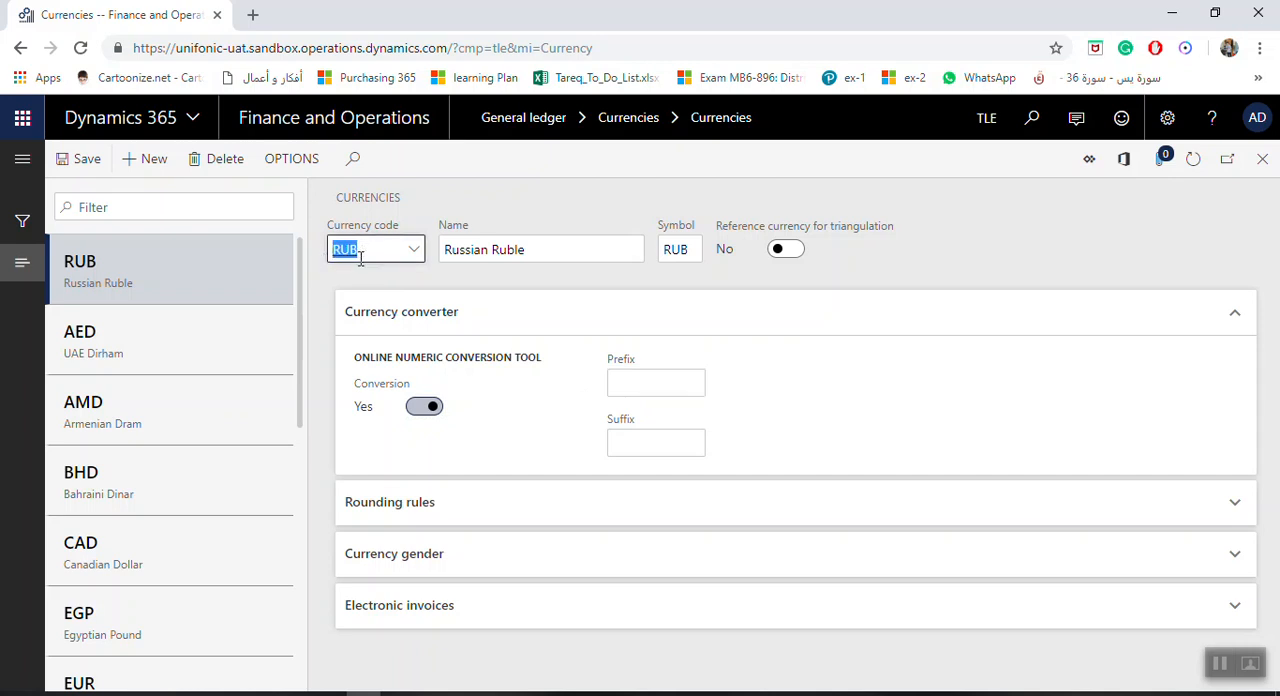
left_click(668, 385)
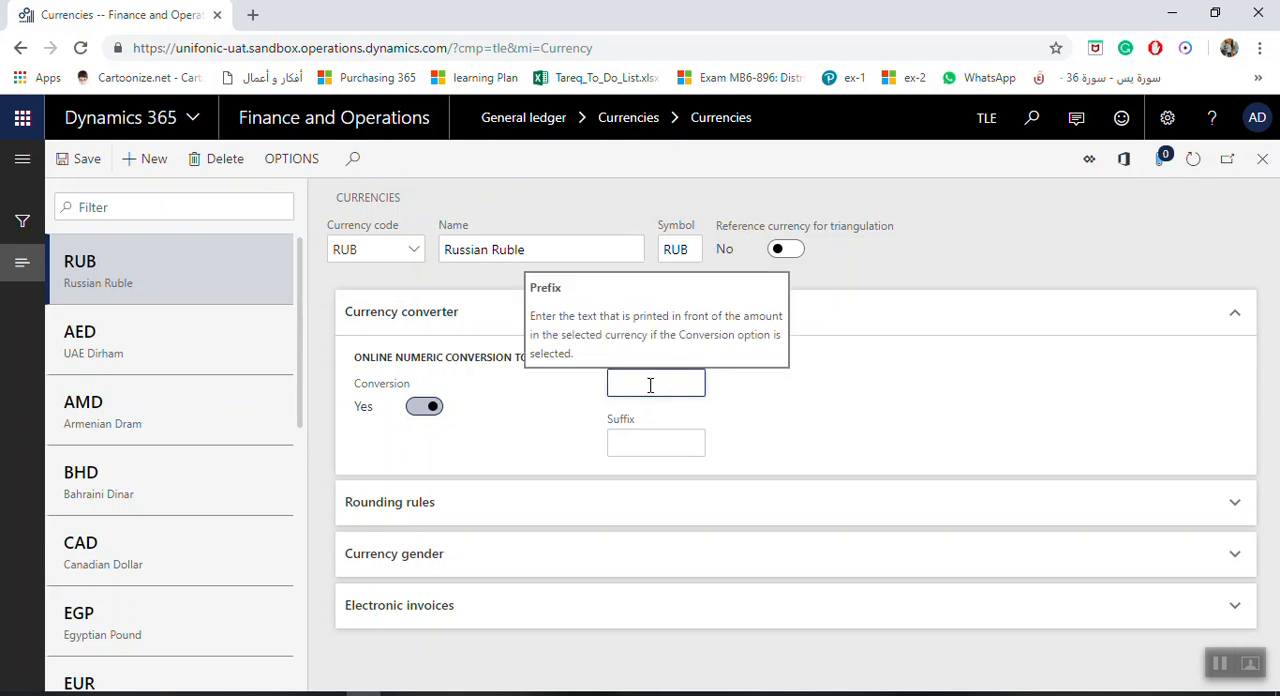
left_click(655, 448)
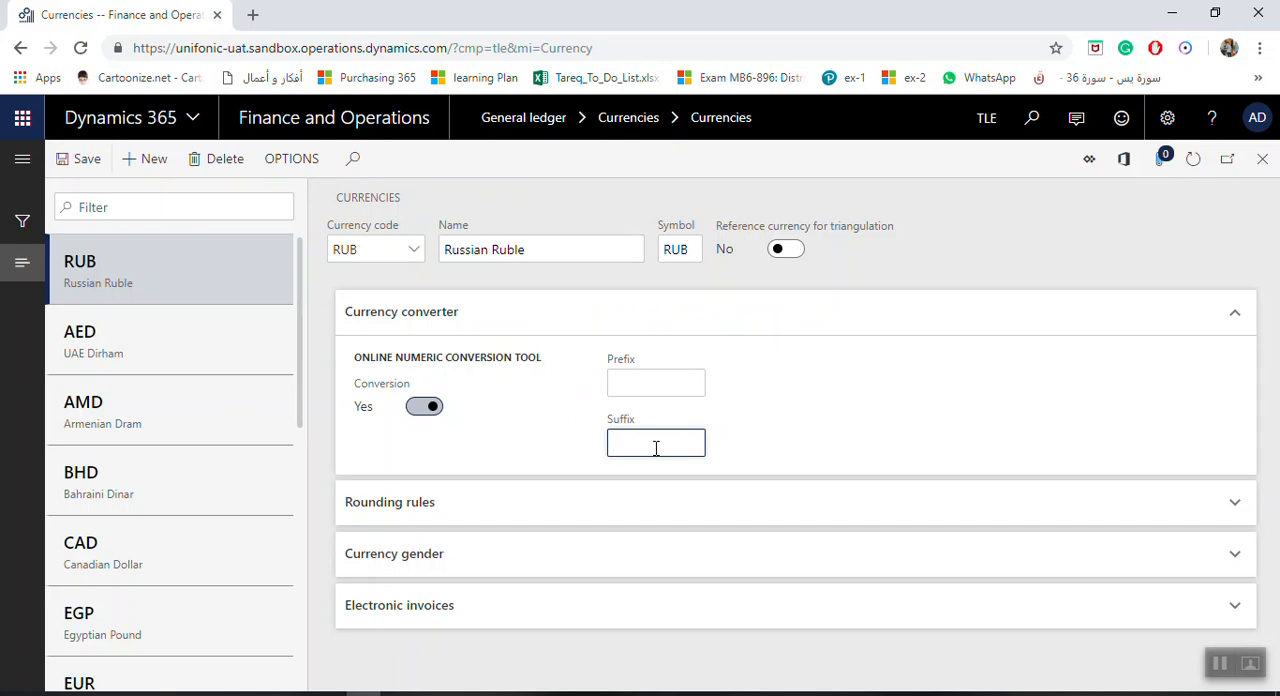
type("RUB")
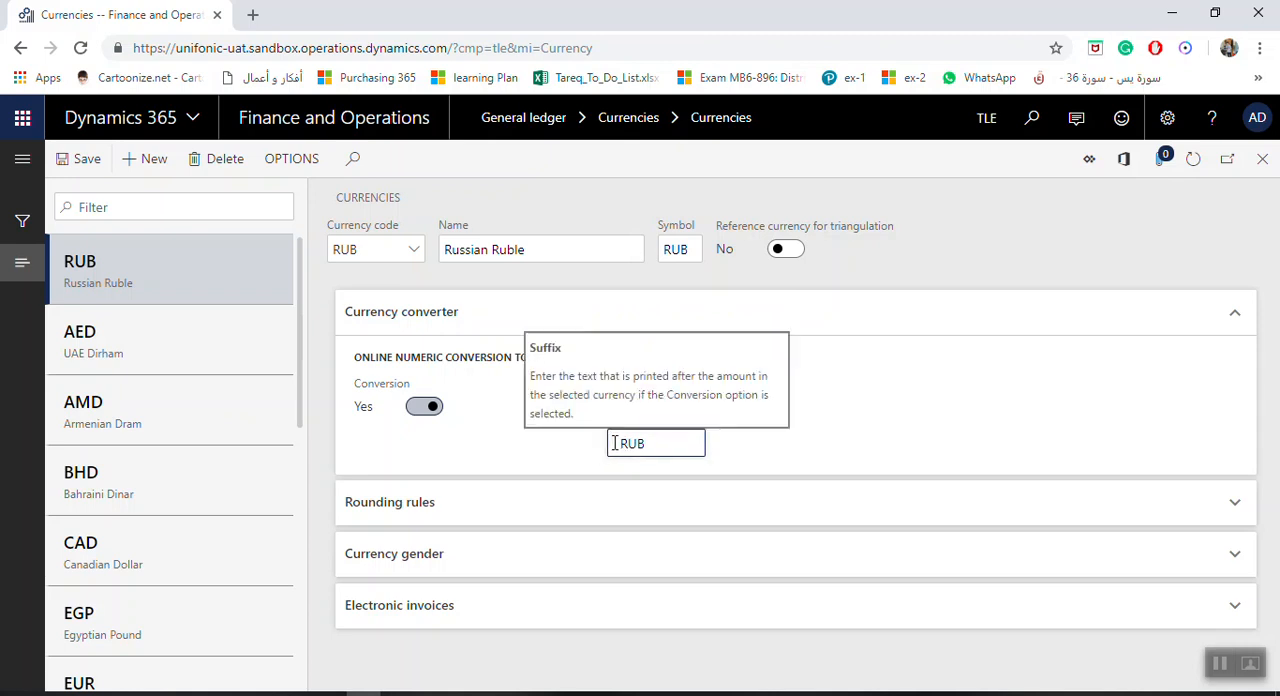
left_click_drag(651, 446, 622, 446)
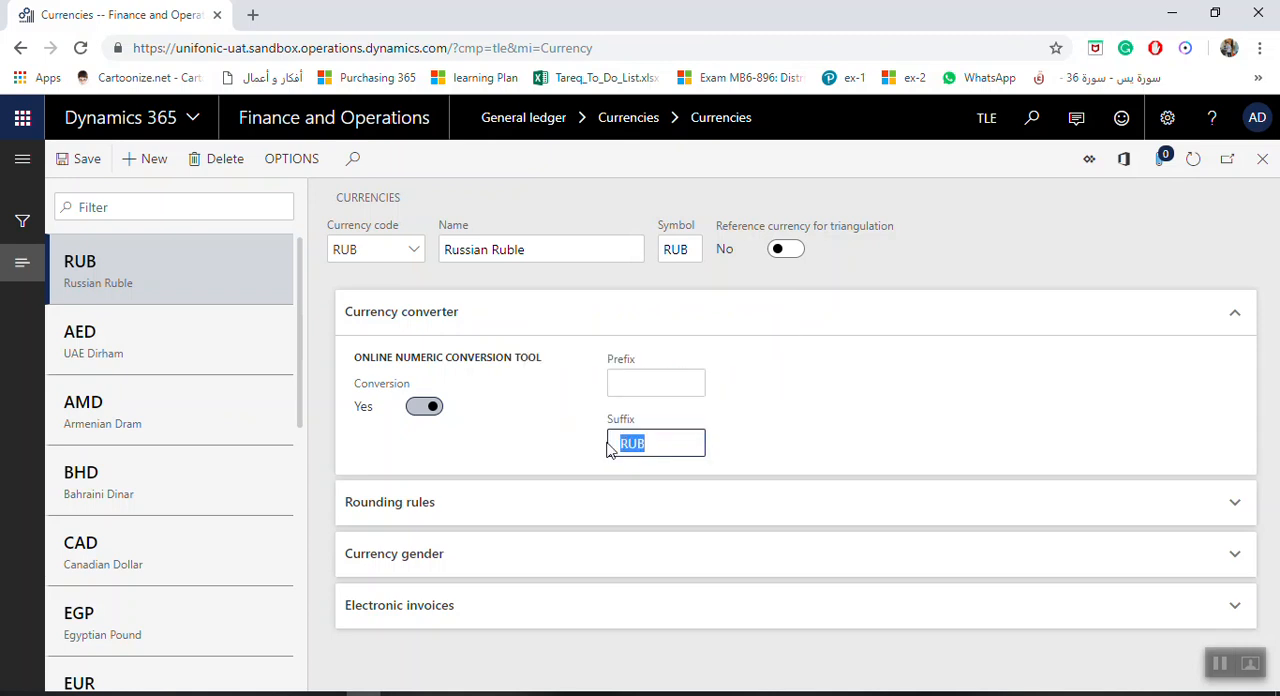
left_click(622, 446)
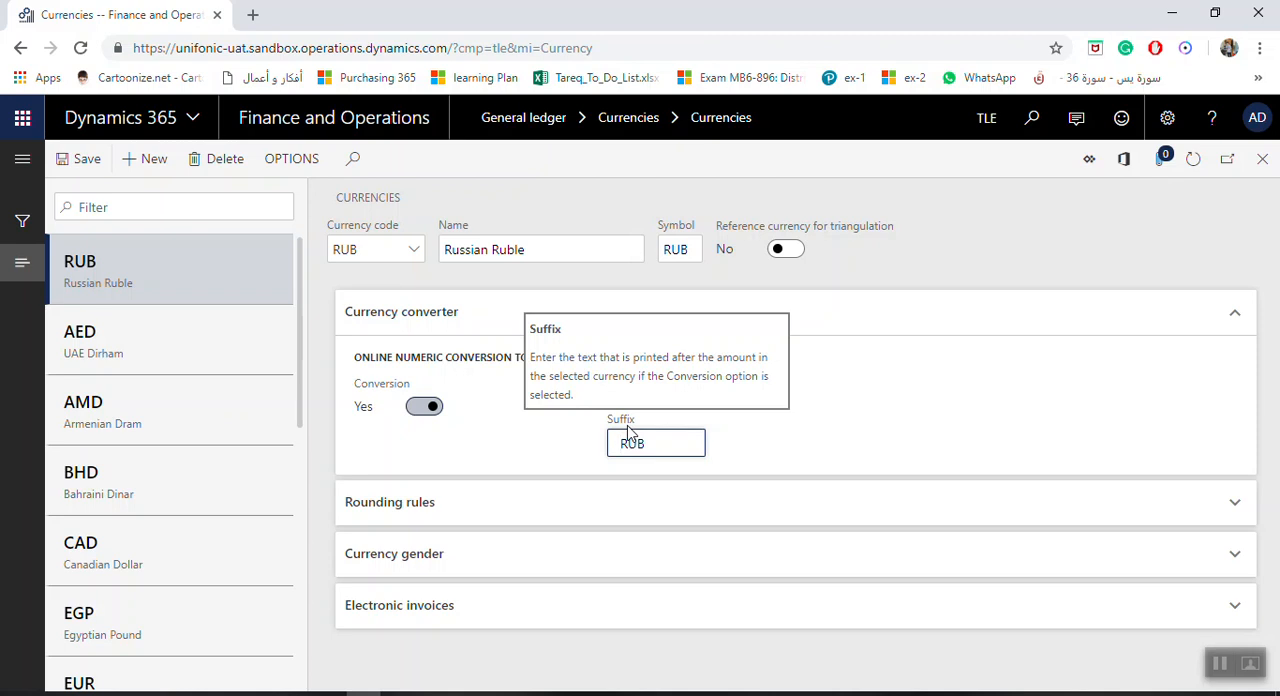
Review the Russian Ruble's rounding rules, including general and sales orders, and save the currency record
left_click(1235, 503)
scroll(673, 553, "down", 1)
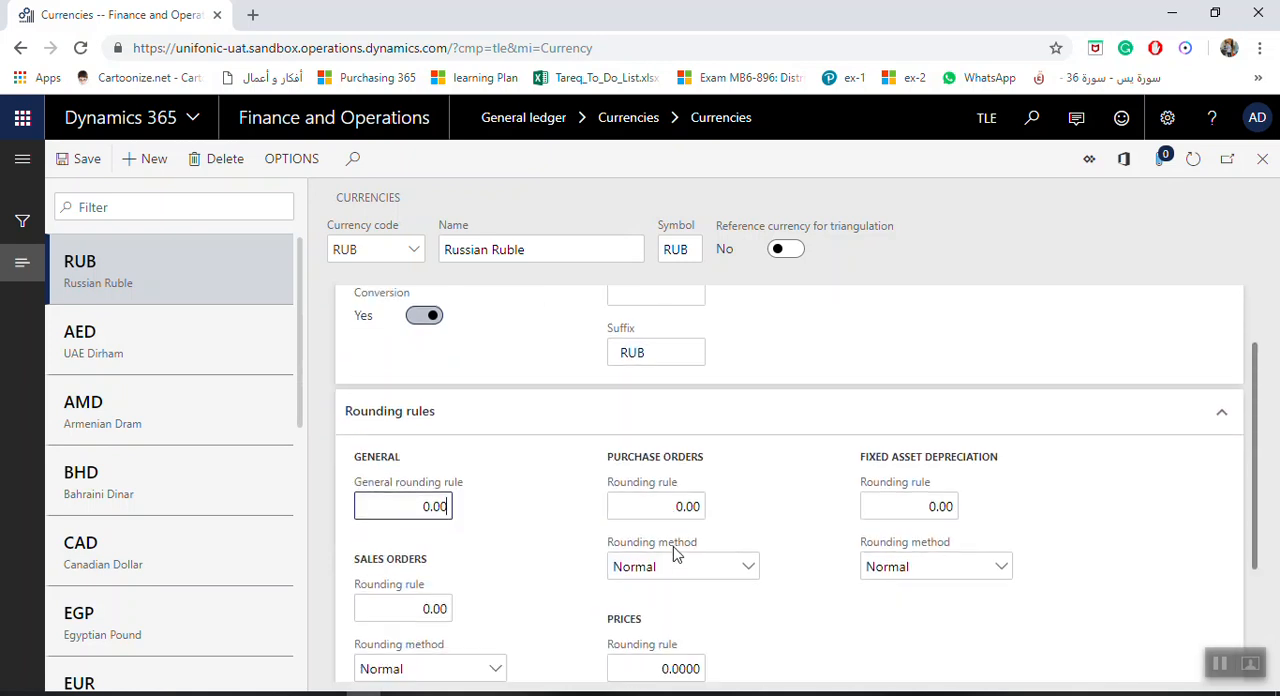
scroll(603, 551, "down", 1)
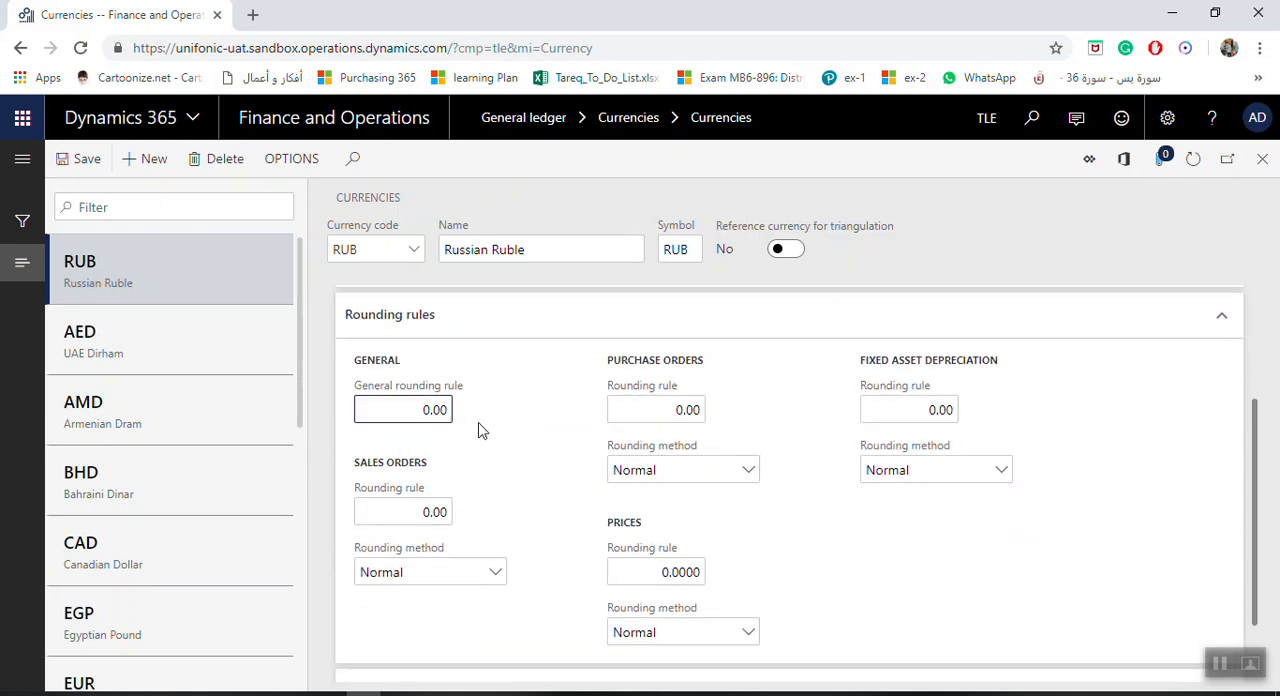
left_click(423, 409)
scroll(718, 494, "down", 1)
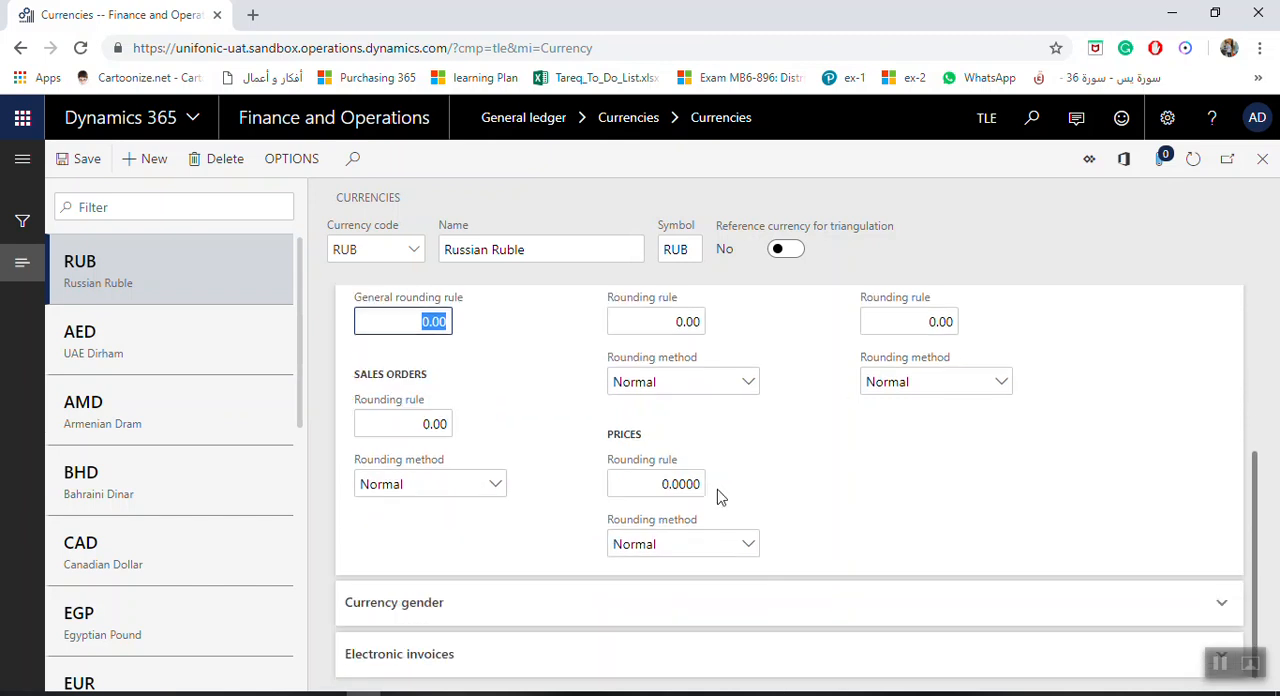
left_click(437, 424)
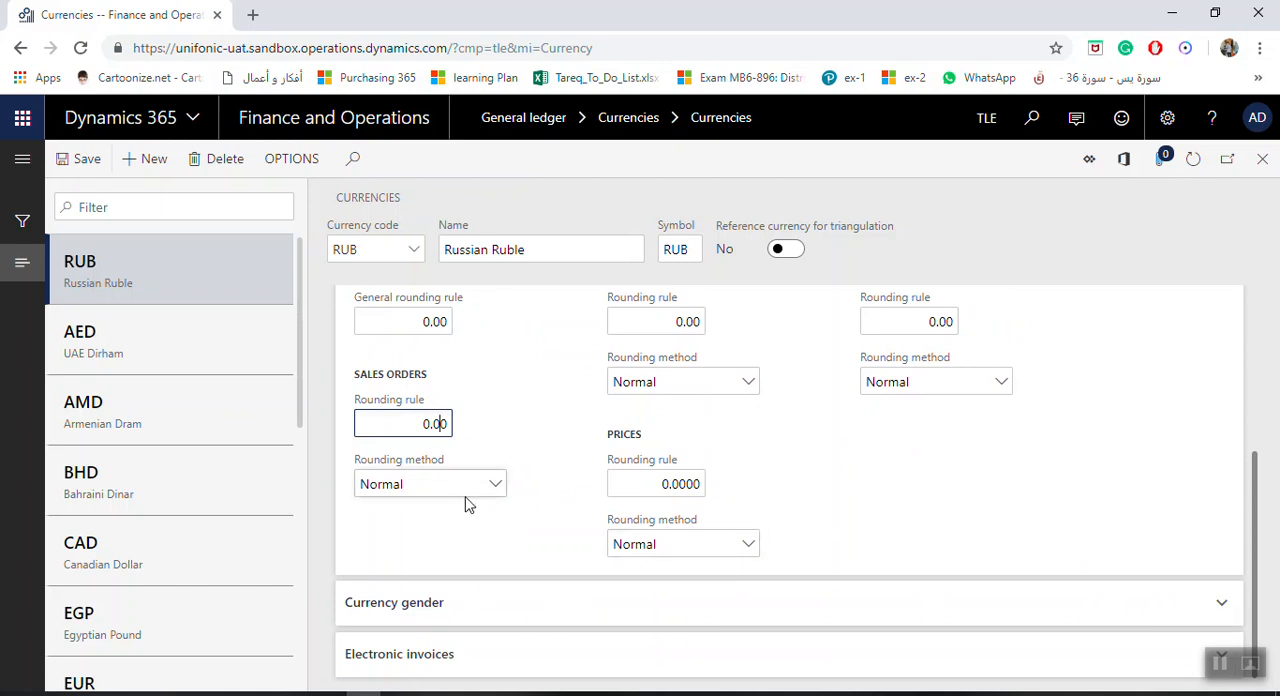
scroll(467, 503, "up", 3)
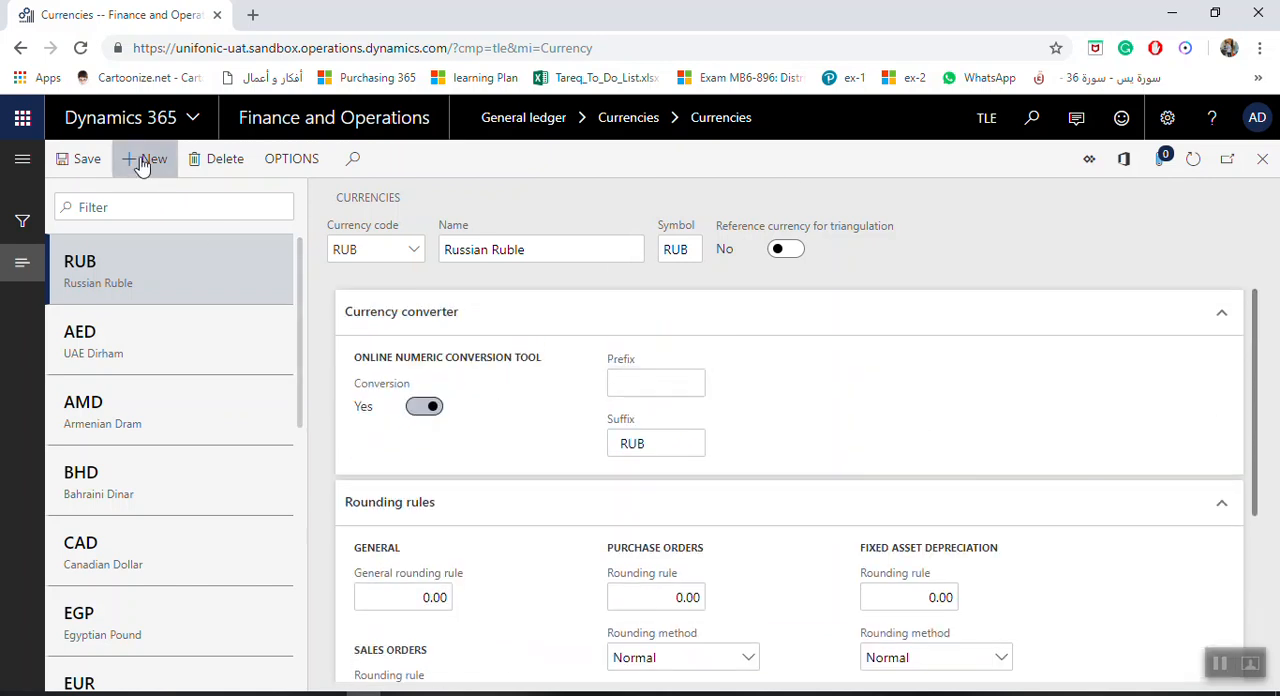
left_click(93, 168)
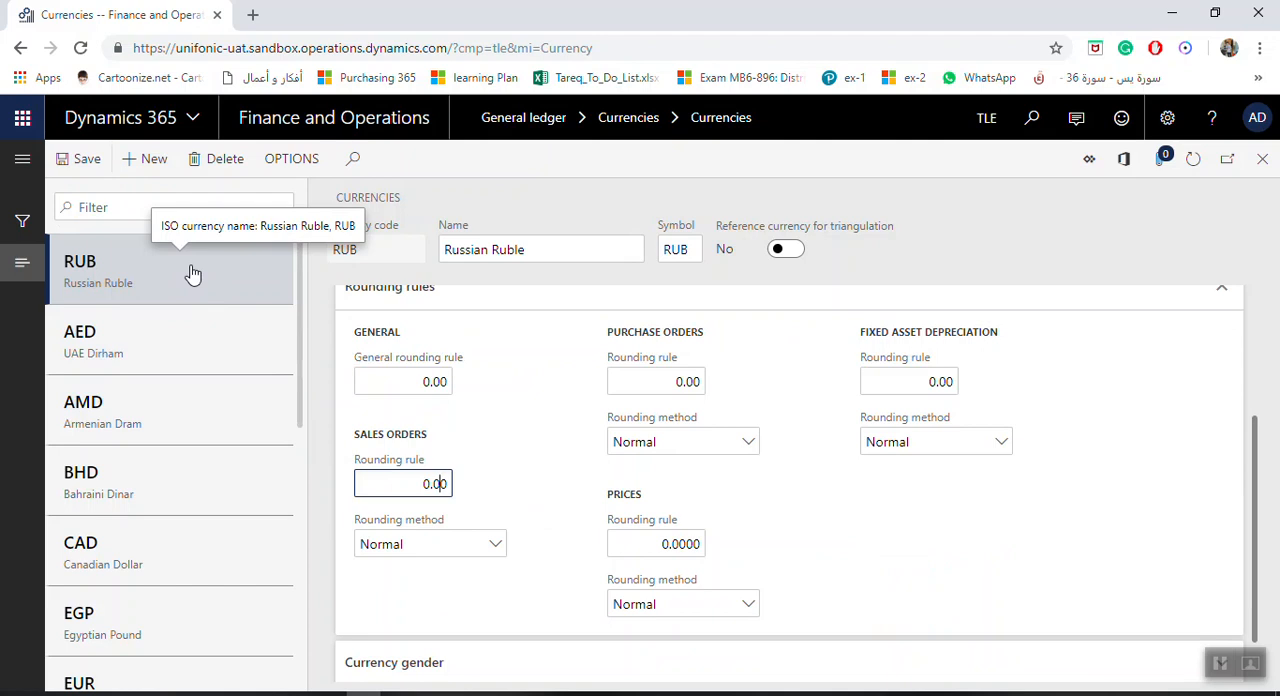
Leave the currency record and open the General ledger's exchange rate types
left_click(1262, 158)
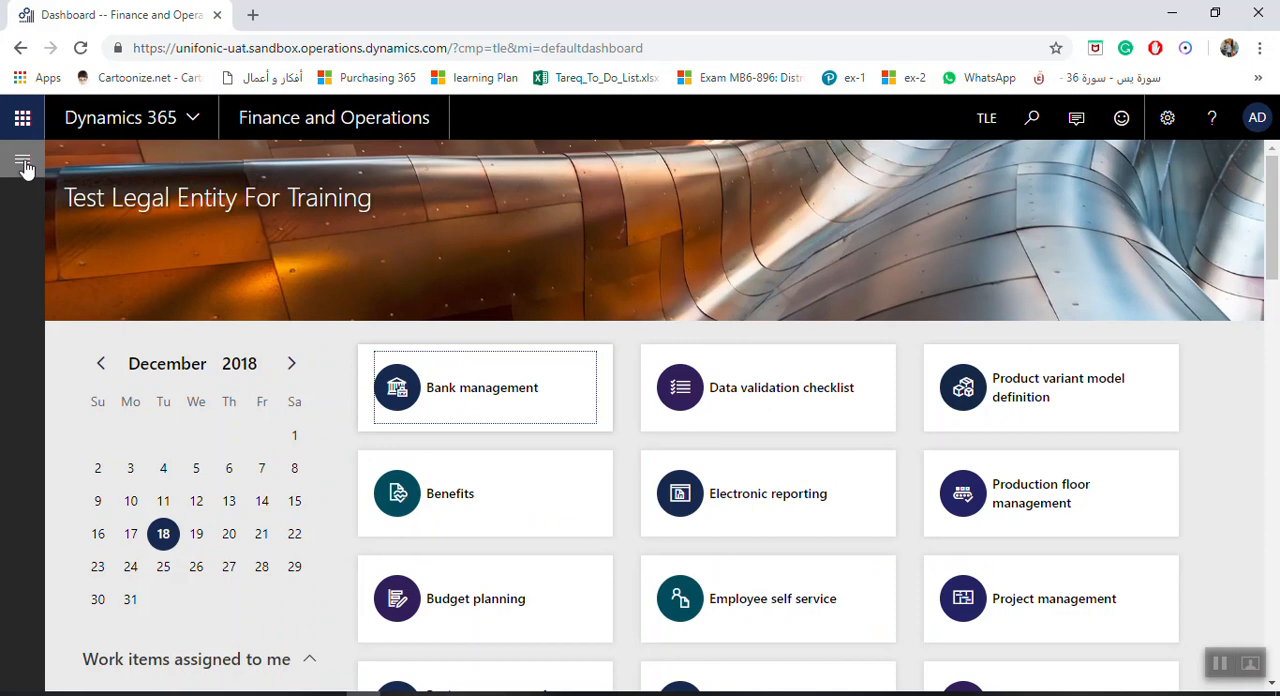
left_click(24, 165)
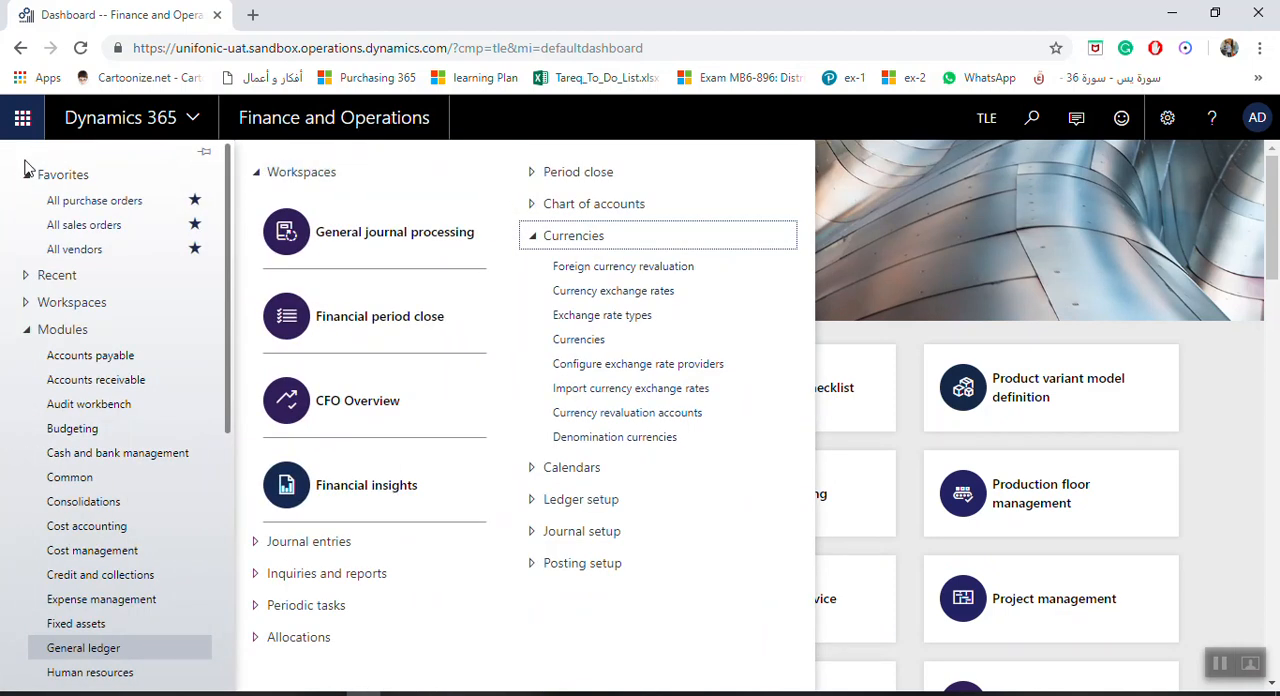
left_click(602, 315)
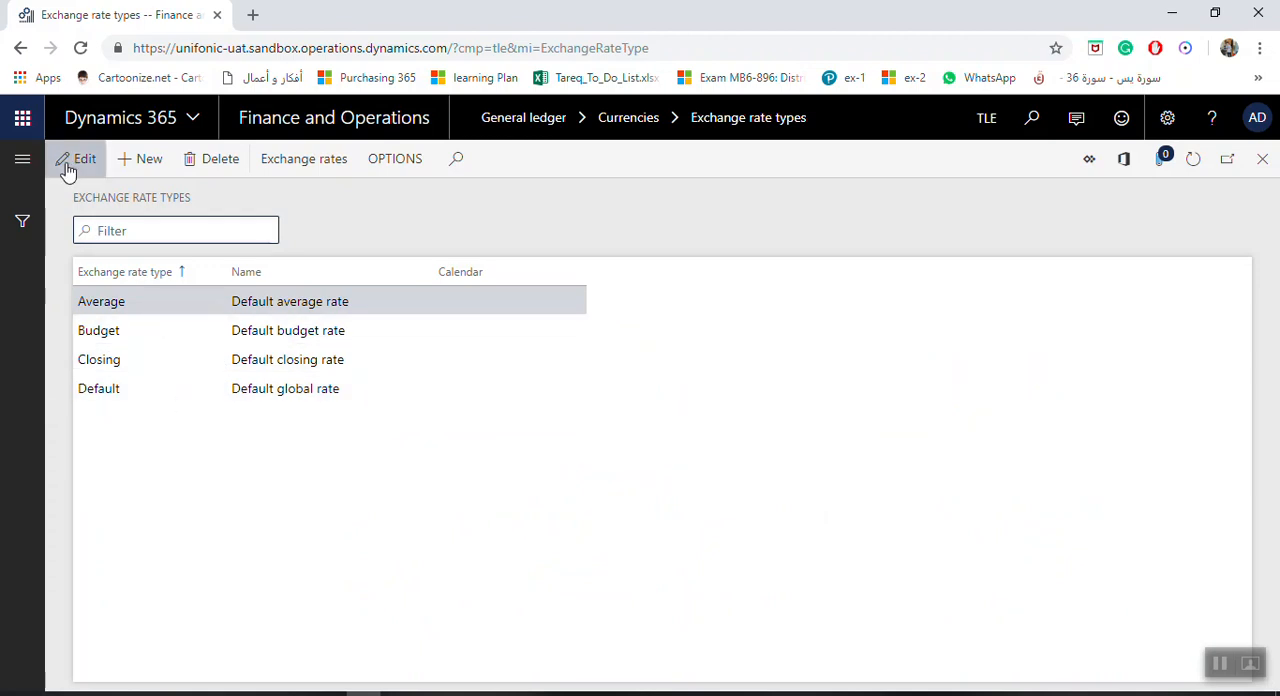
Create an exchange rate type Test named Test Exchange rate, leave its calendar empty, and save it
left_click(138, 162)
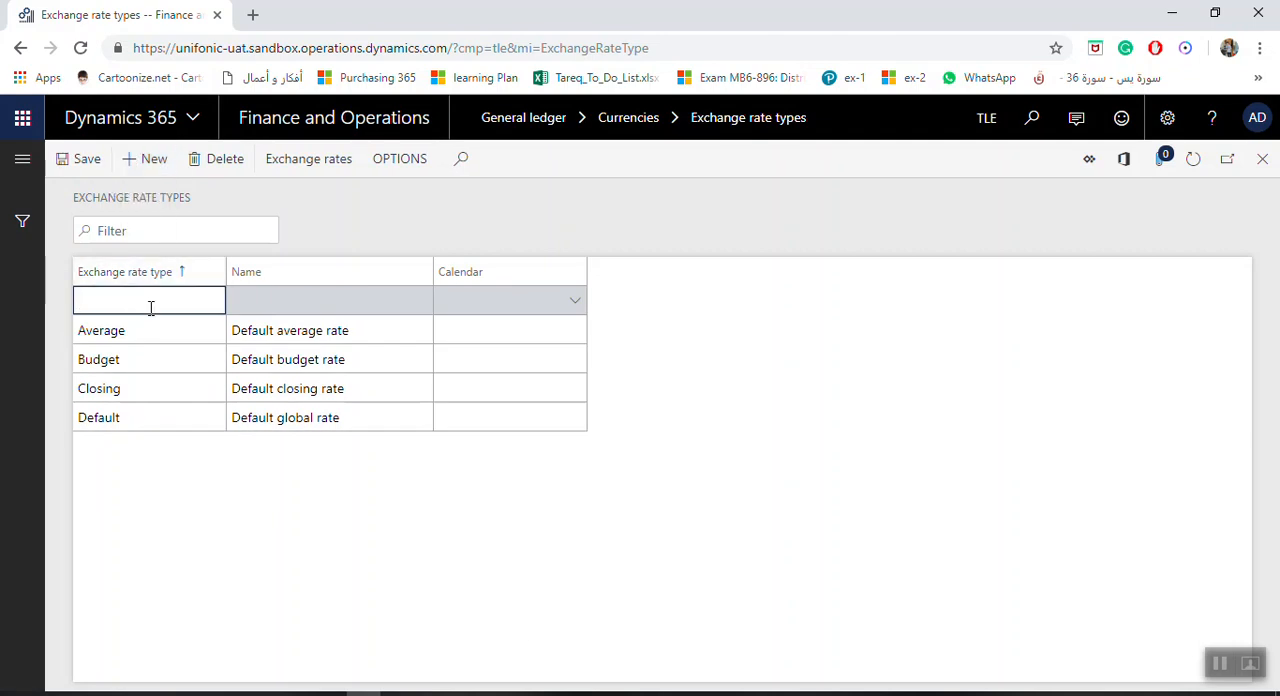
type("T")
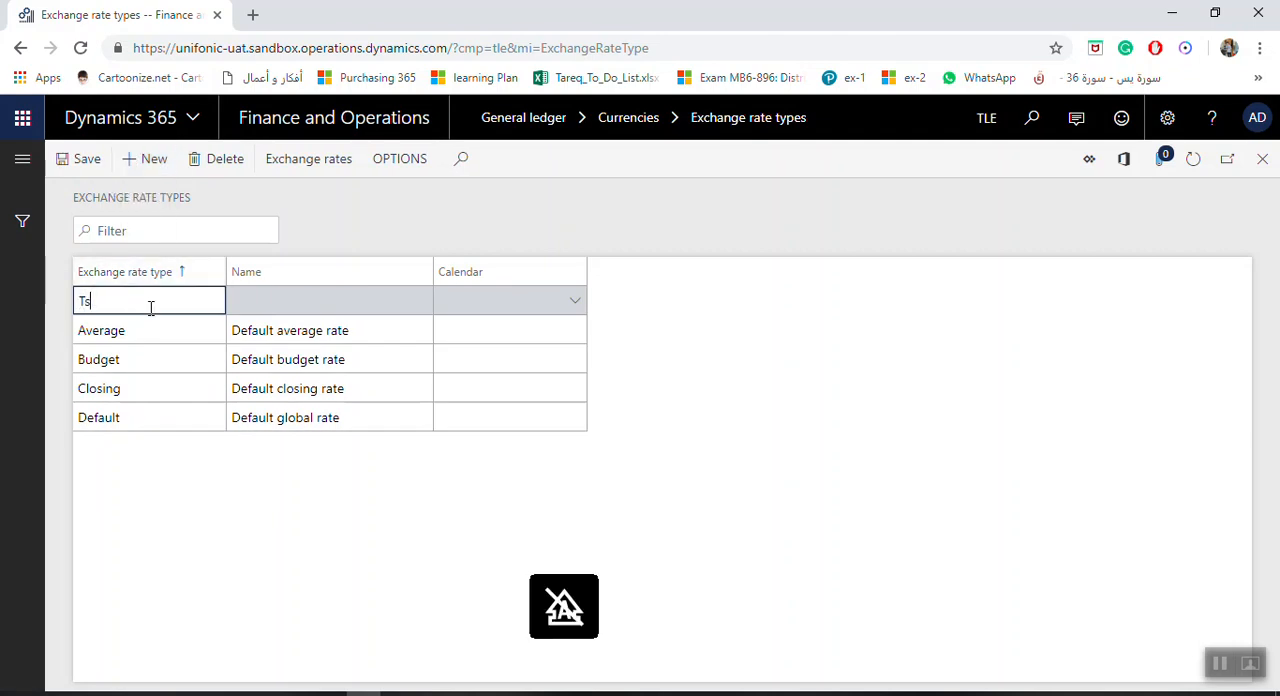
type("est")
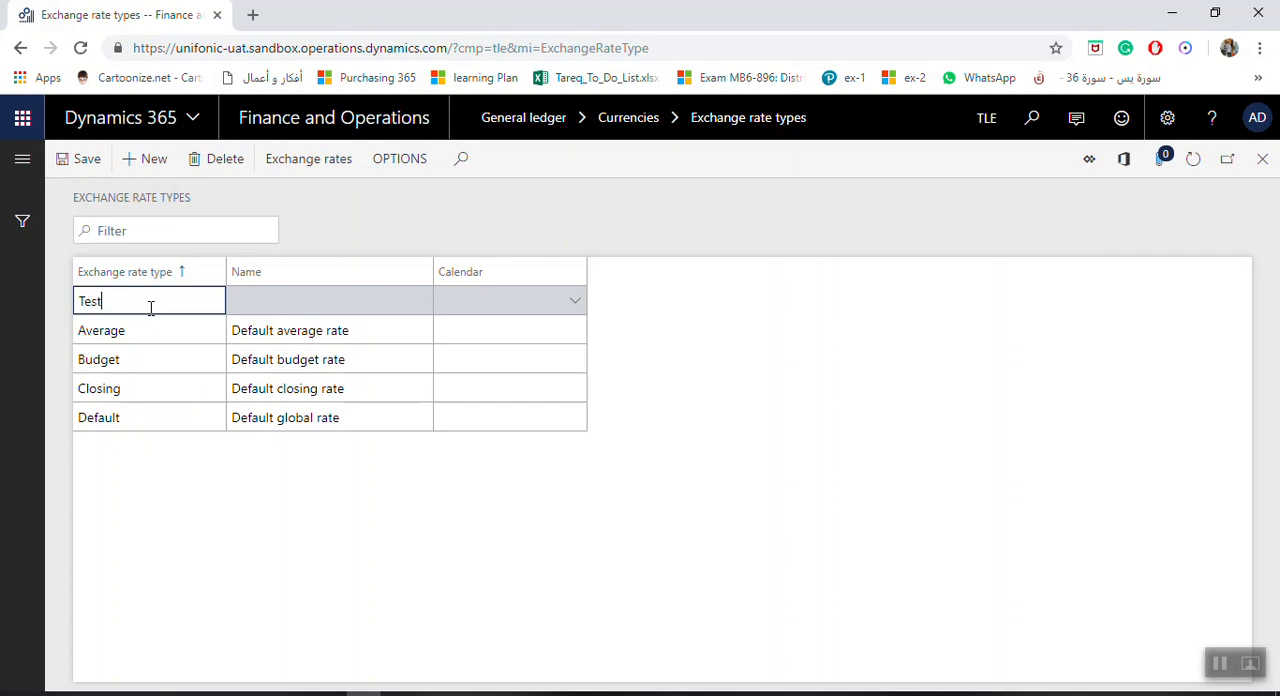
key("Tab")
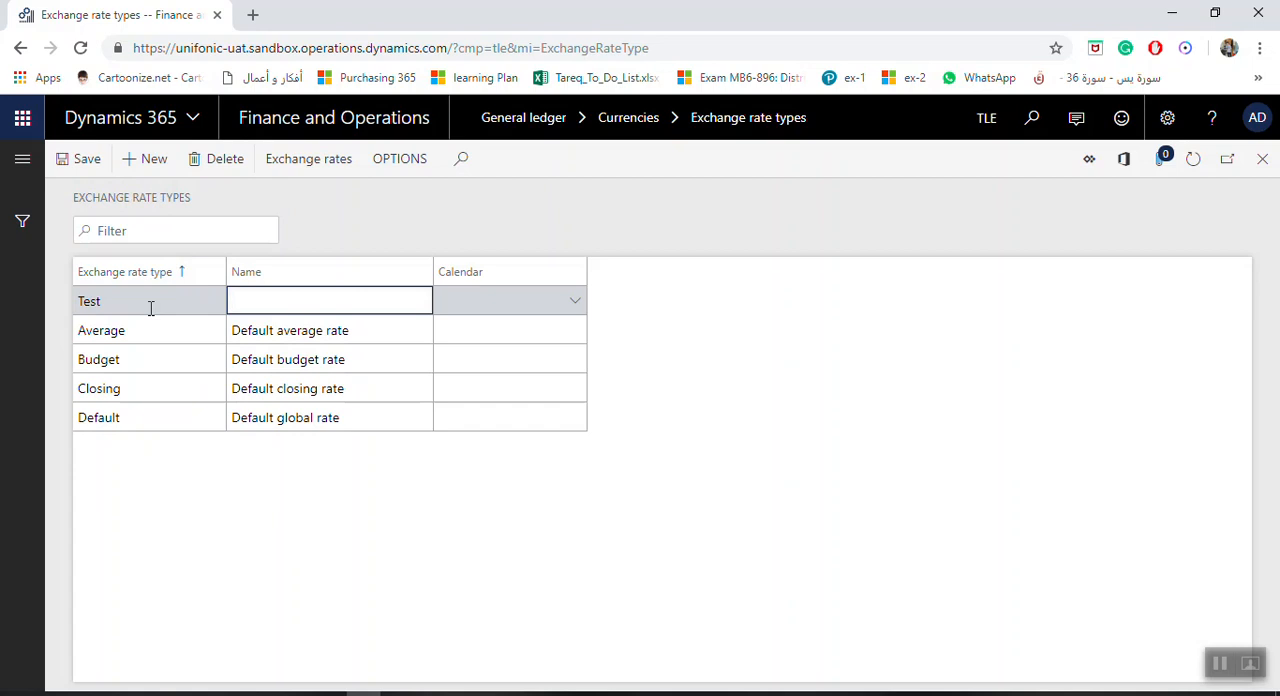
type("Te")
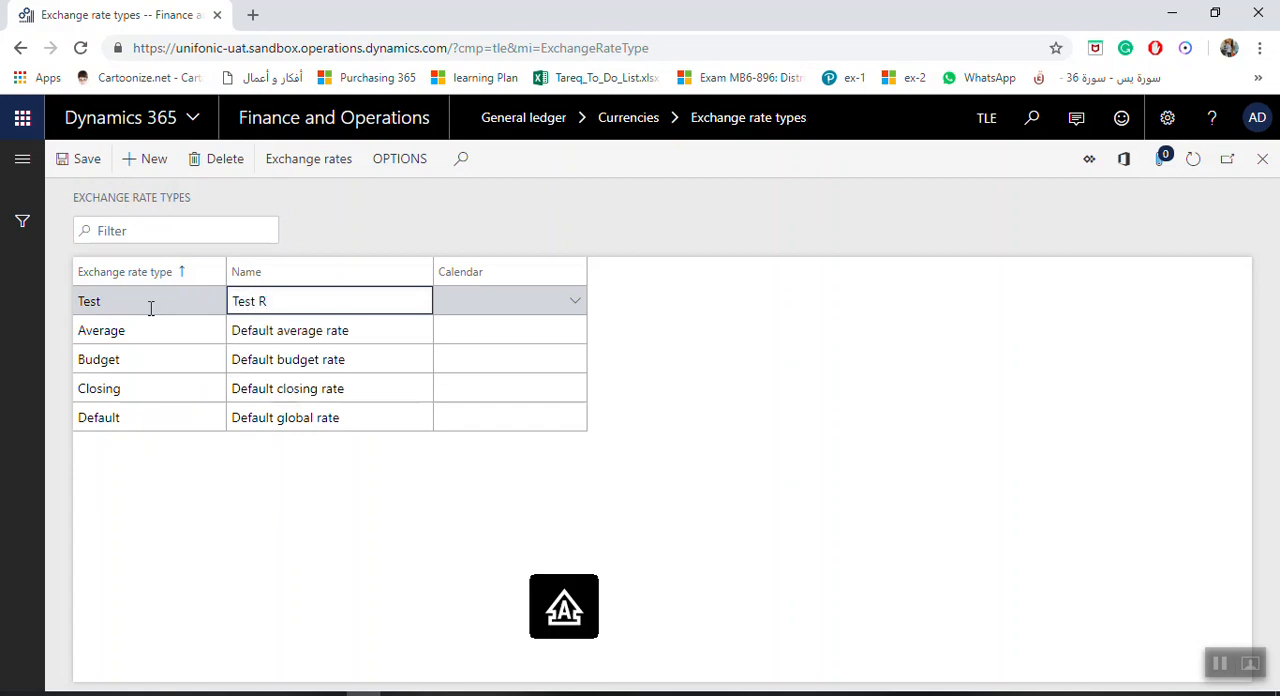
type("st Exchange rate")
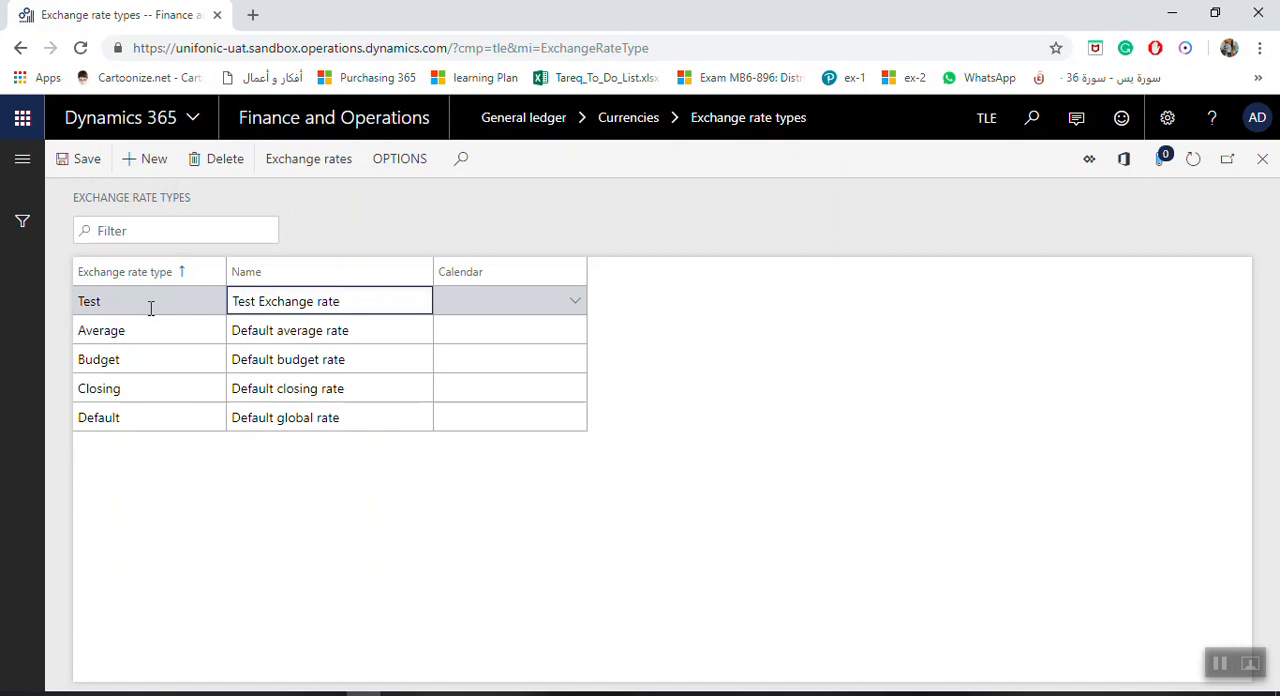
left_click(482, 304)
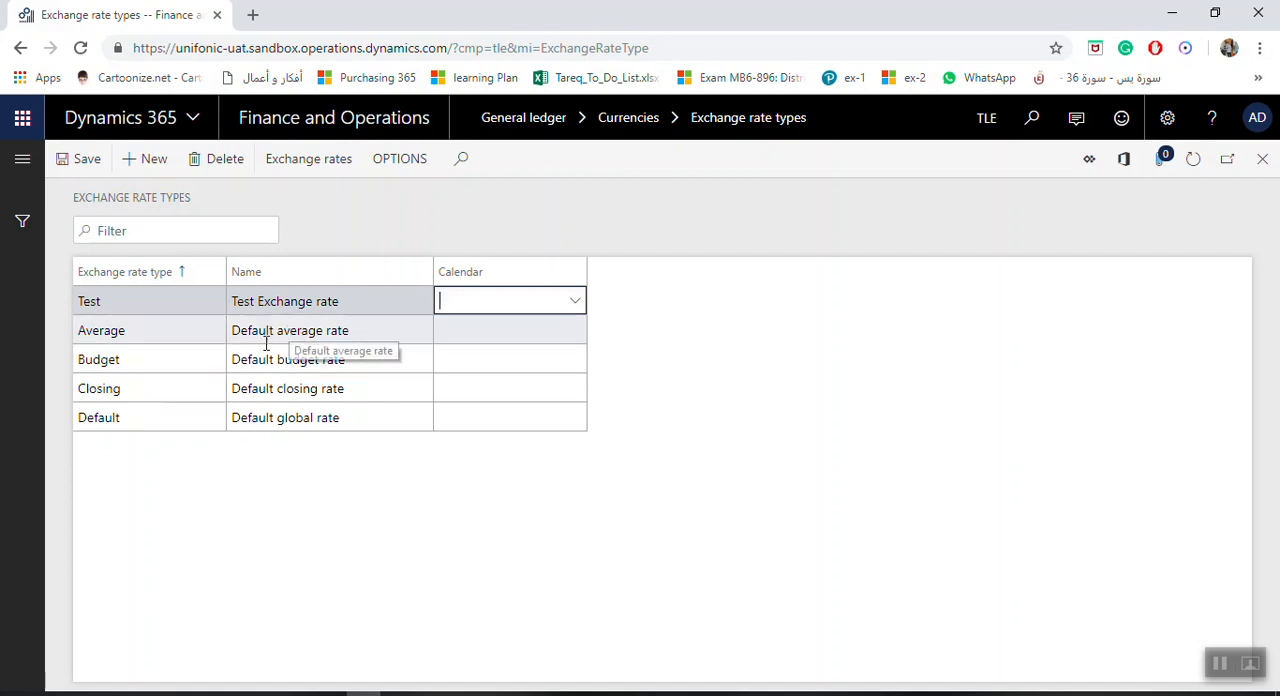
left_click(88, 162)
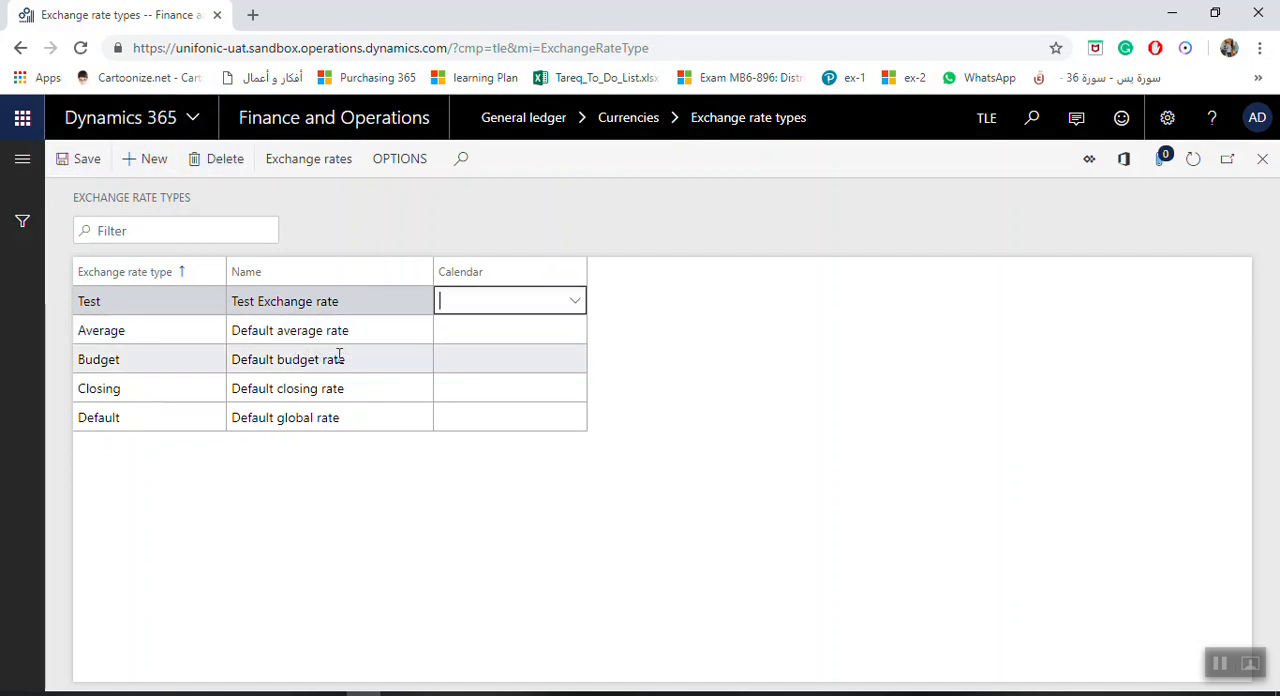
Check the exchange rates defined for the Test and Default exchange rate types, and return to the dashboard
left_click(304, 168)
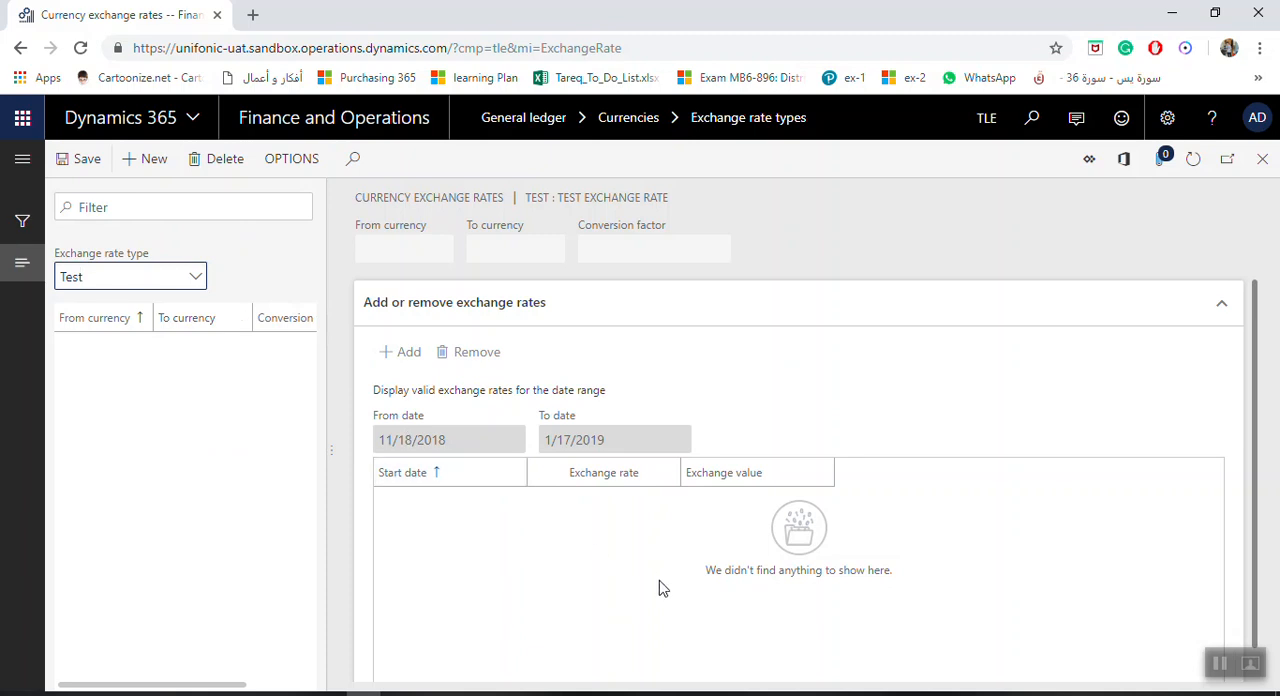
left_click(1262, 158)
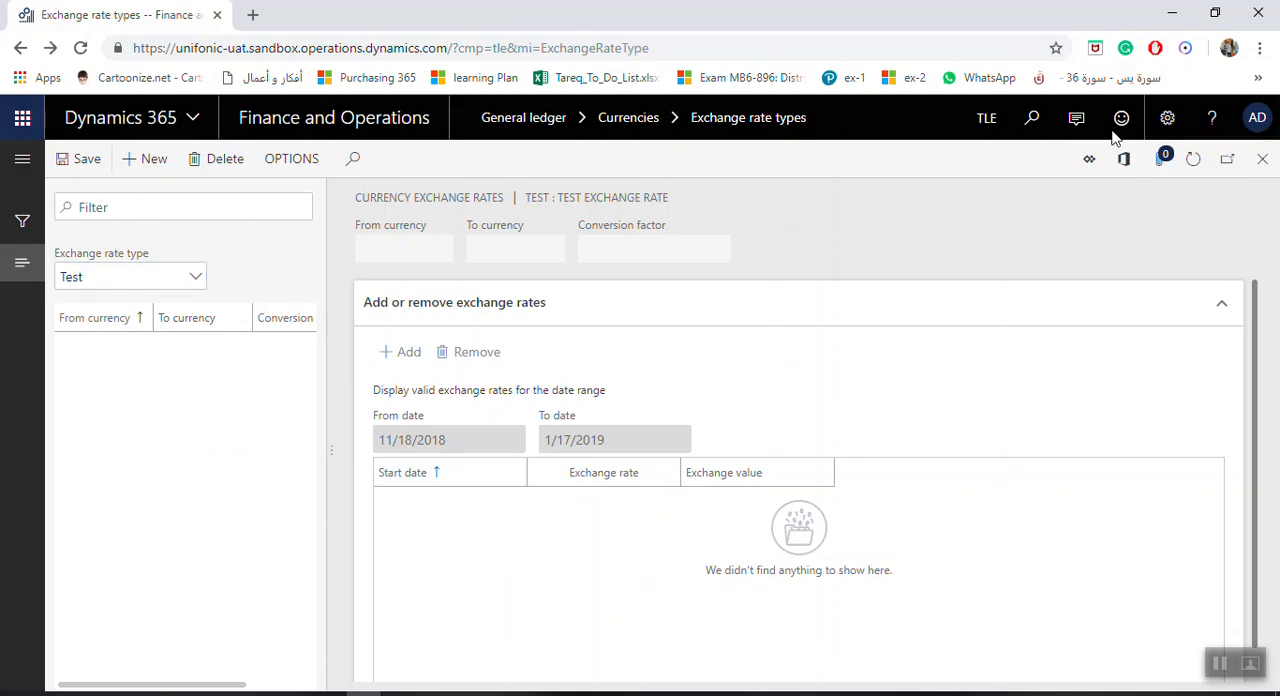
left_click(178, 420)
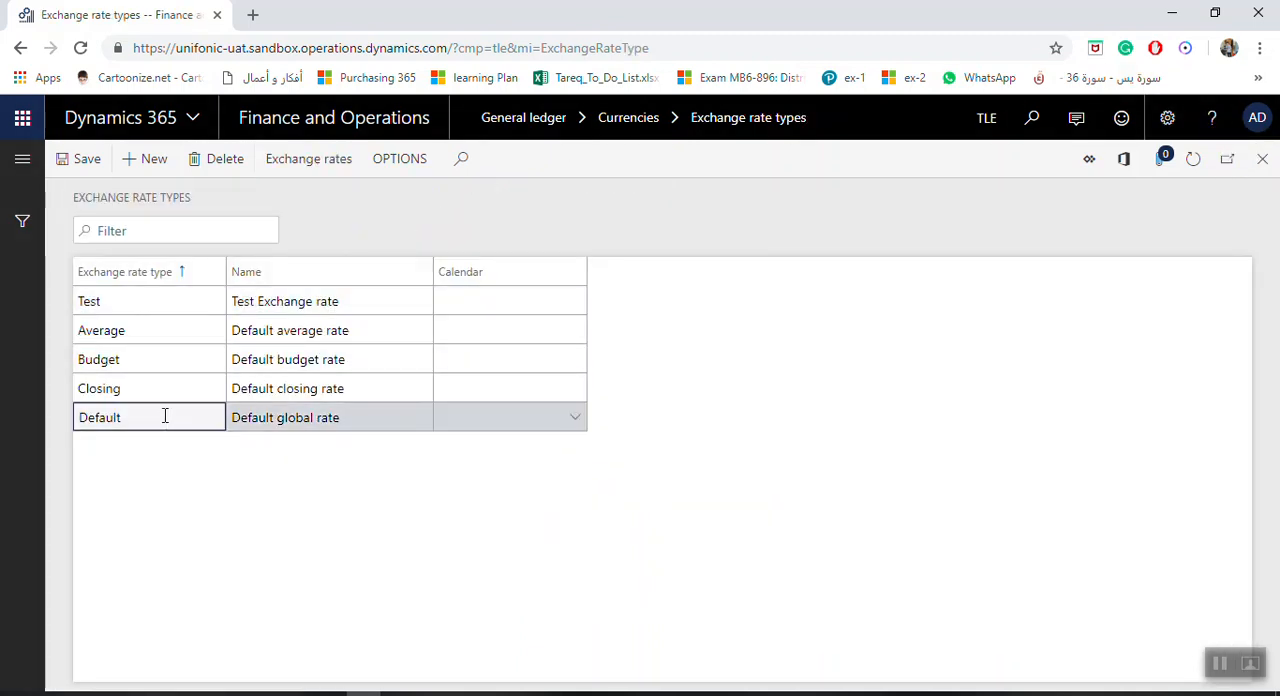
left_click(330, 162)
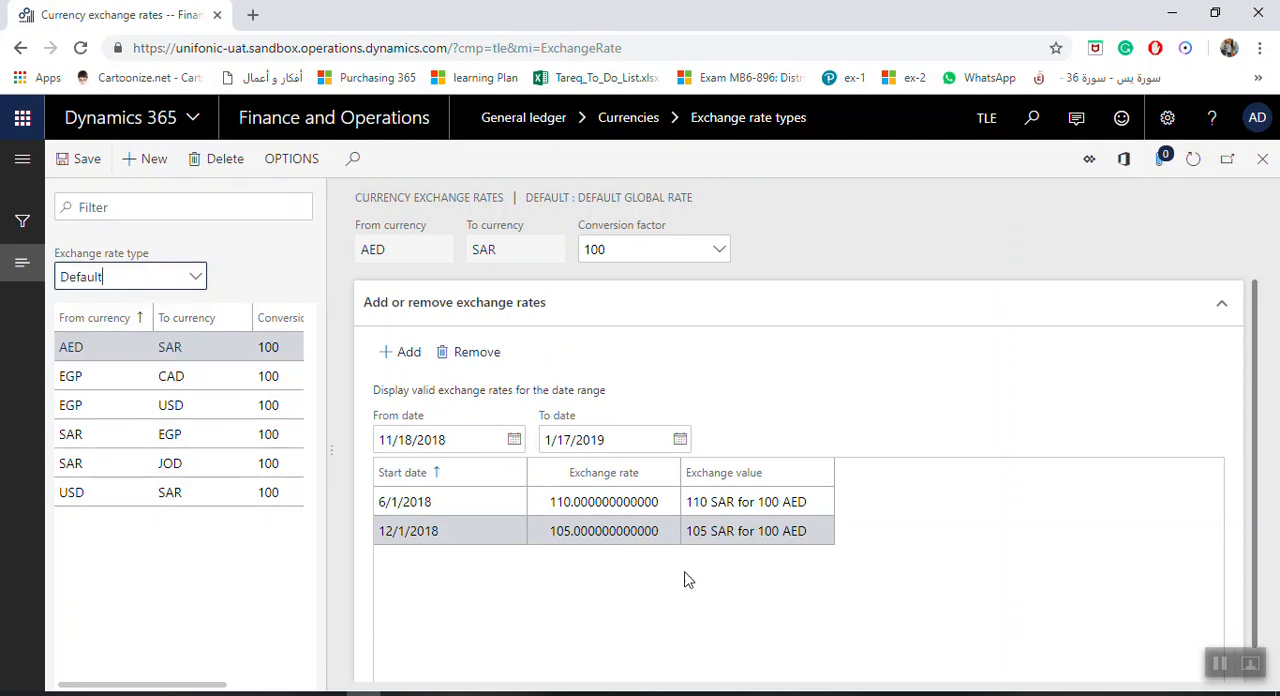
left_click(1263, 159)
left_click(1263, 159)
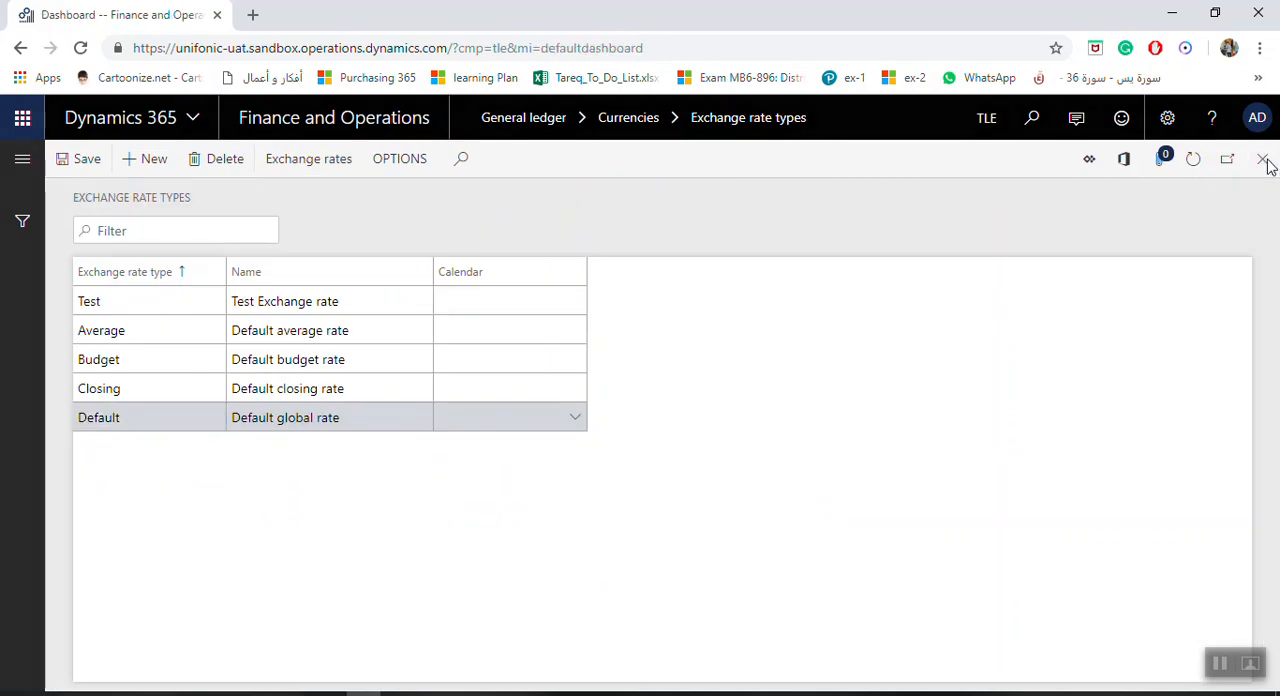
Open the General ledger's currency exchange rates and view the available exchange rate types, keeping Default selected
left_click(16, 161)
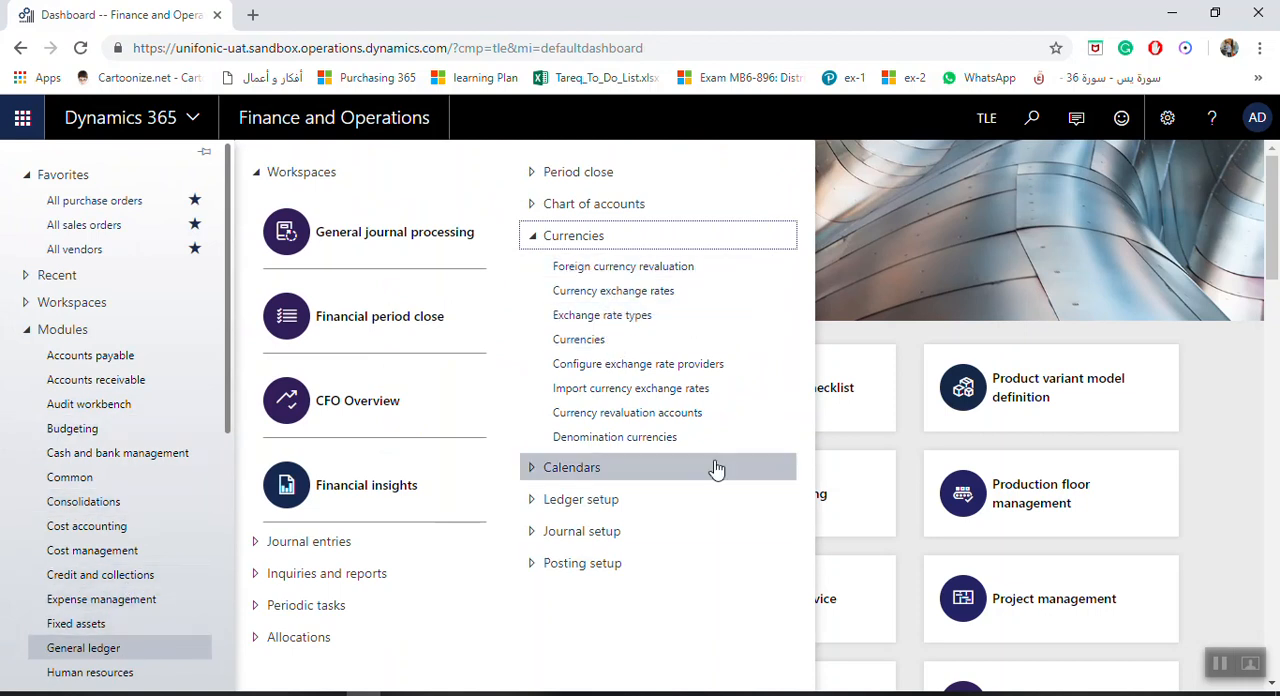
left_click(652, 296)
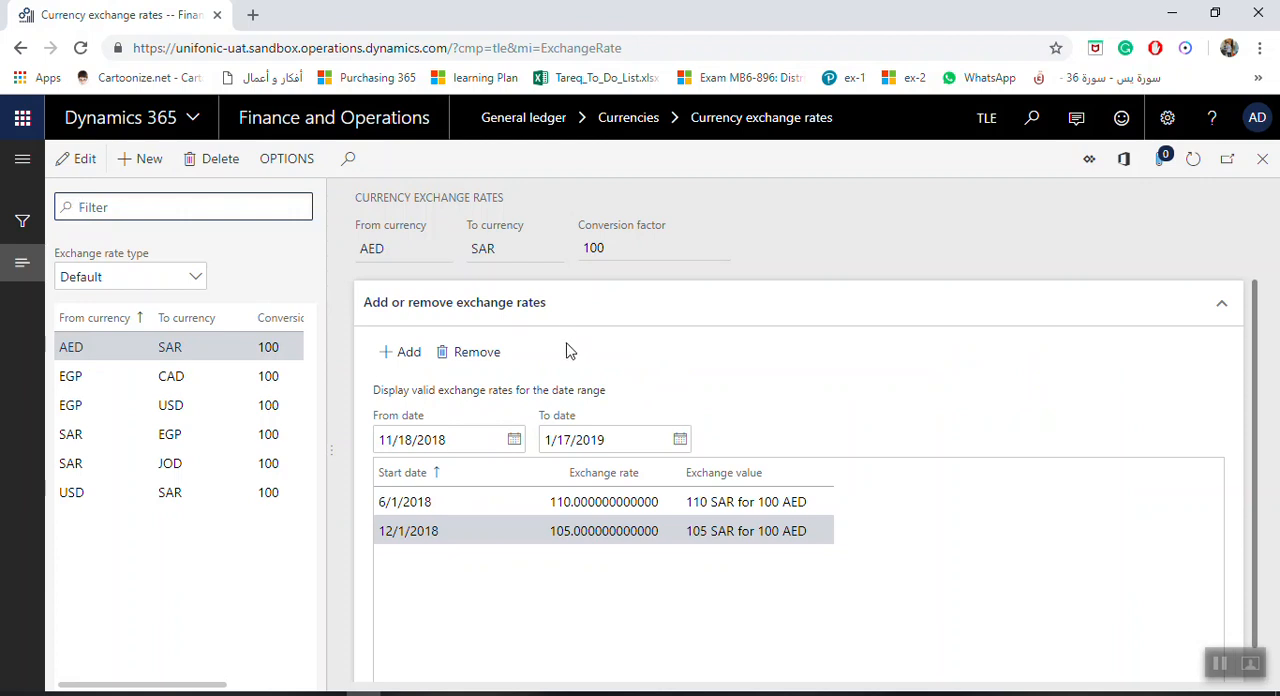
left_click(186, 280)
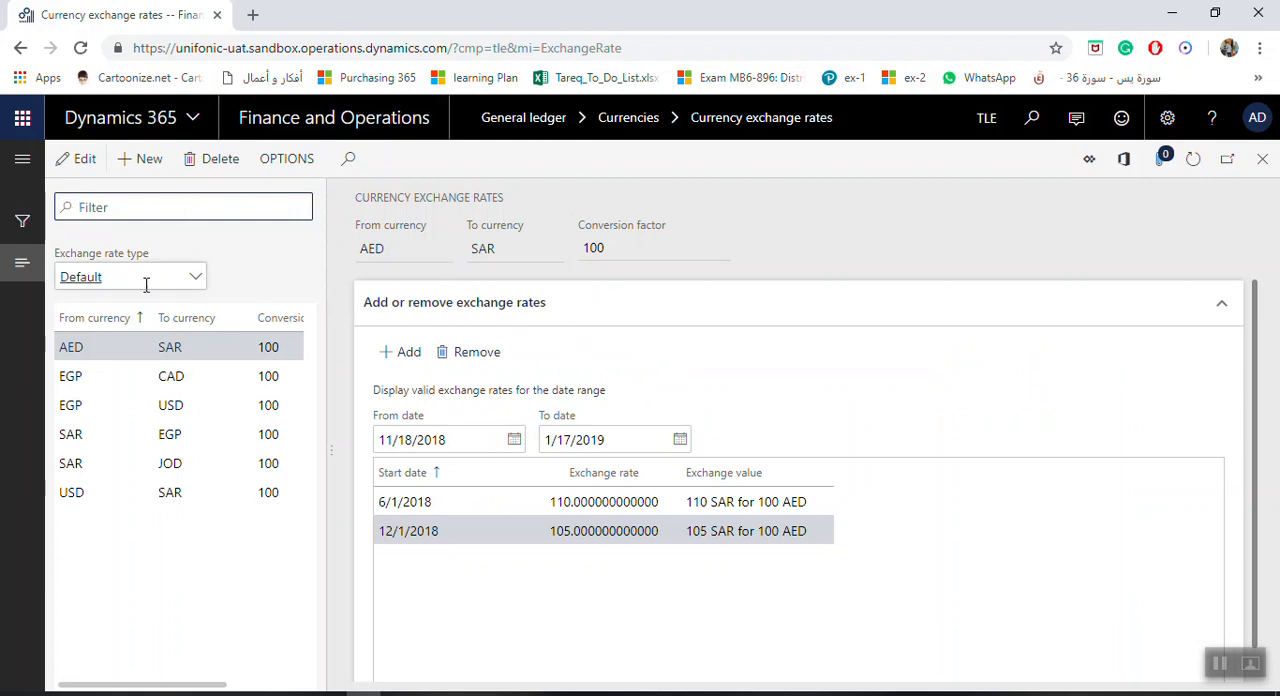
left_click(197, 278)
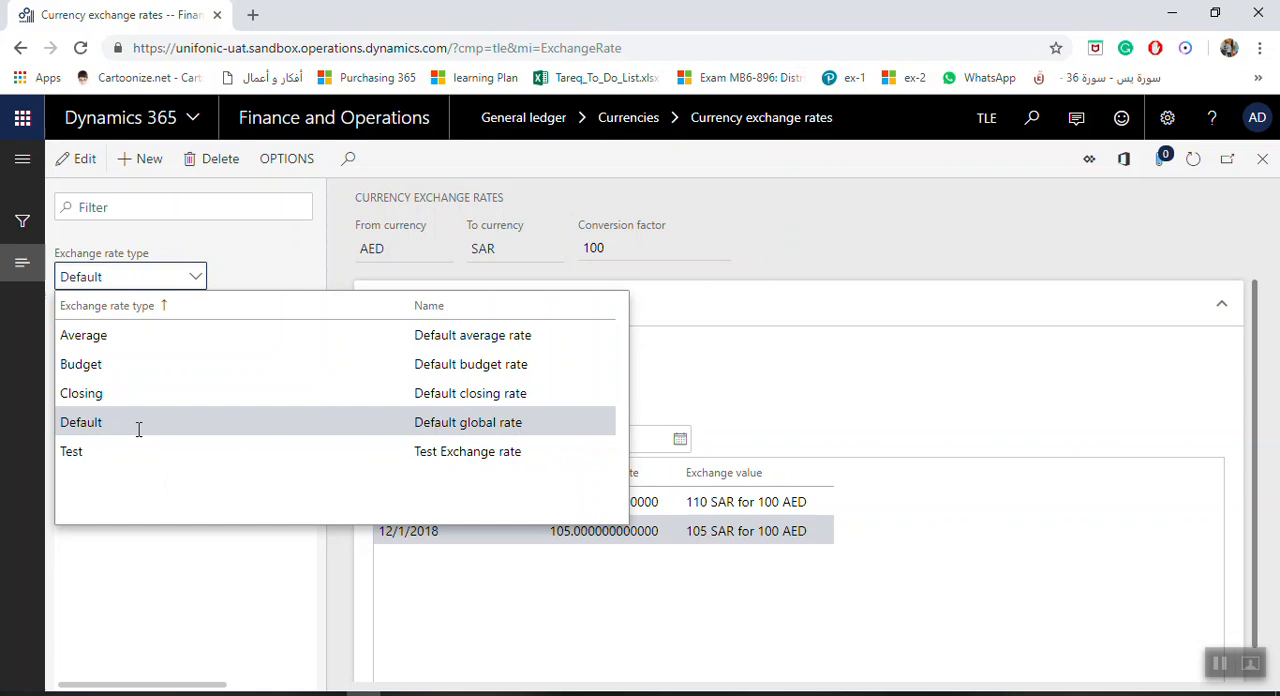
left_click(120, 280)
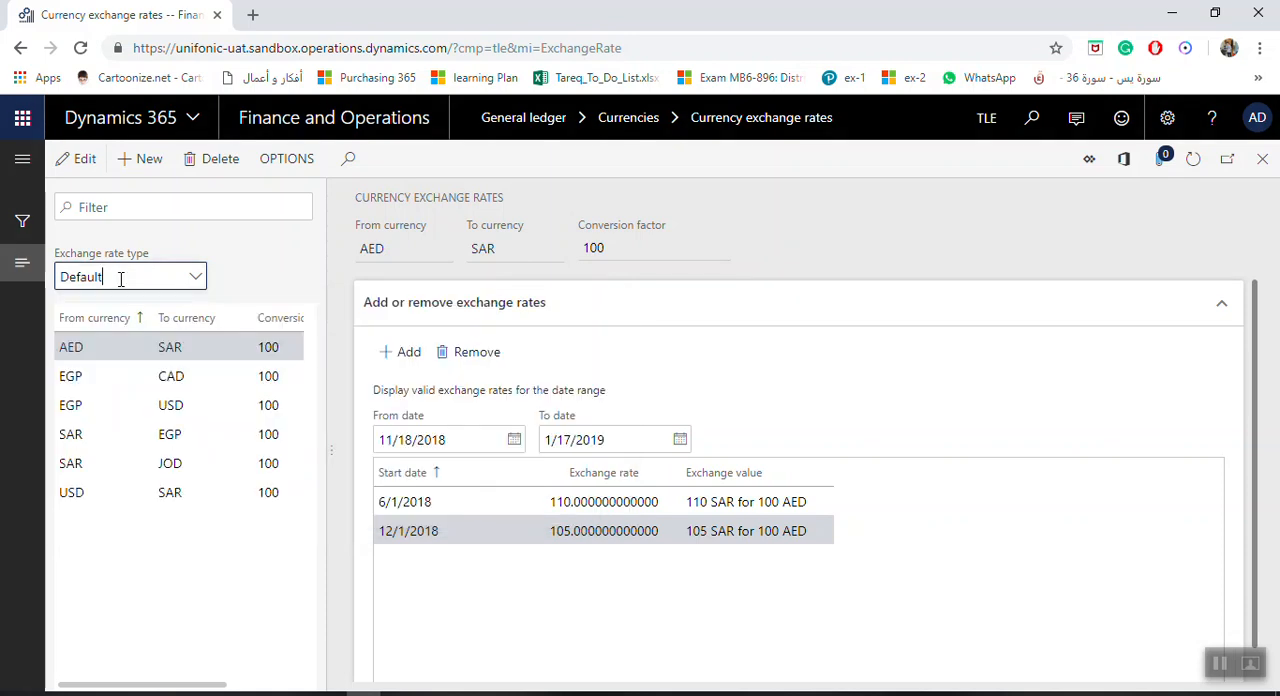
left_click(196, 285)
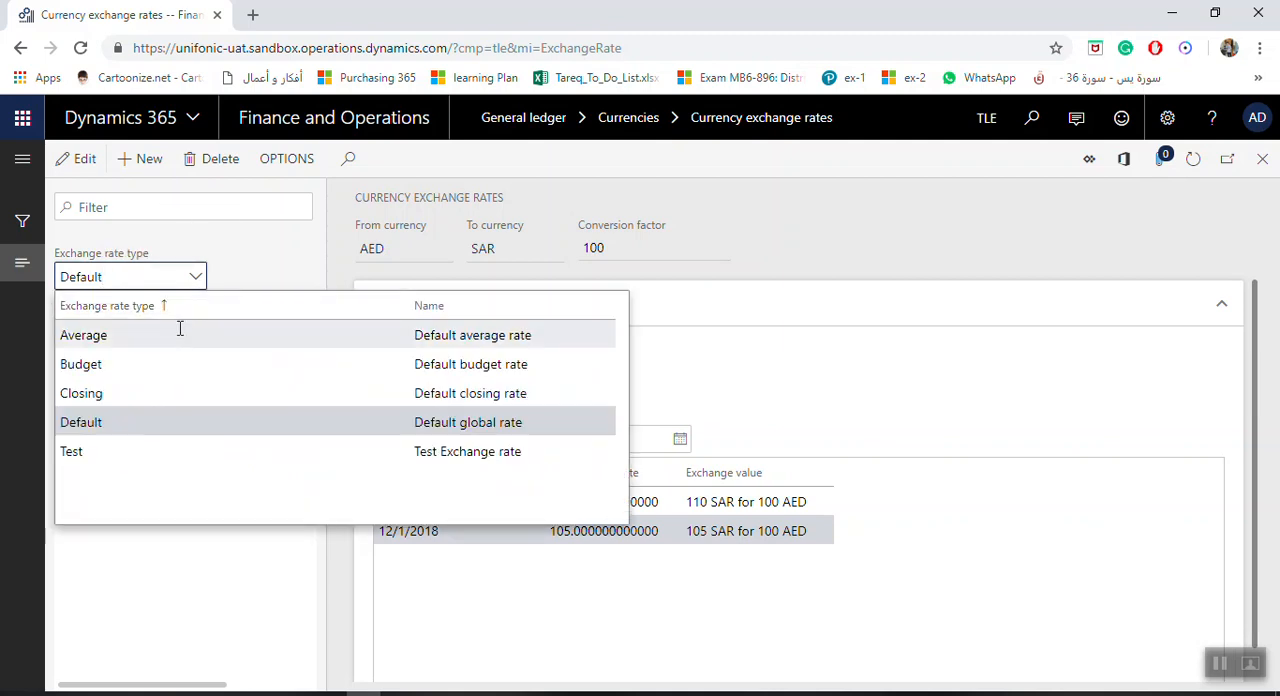
left_click(130, 424)
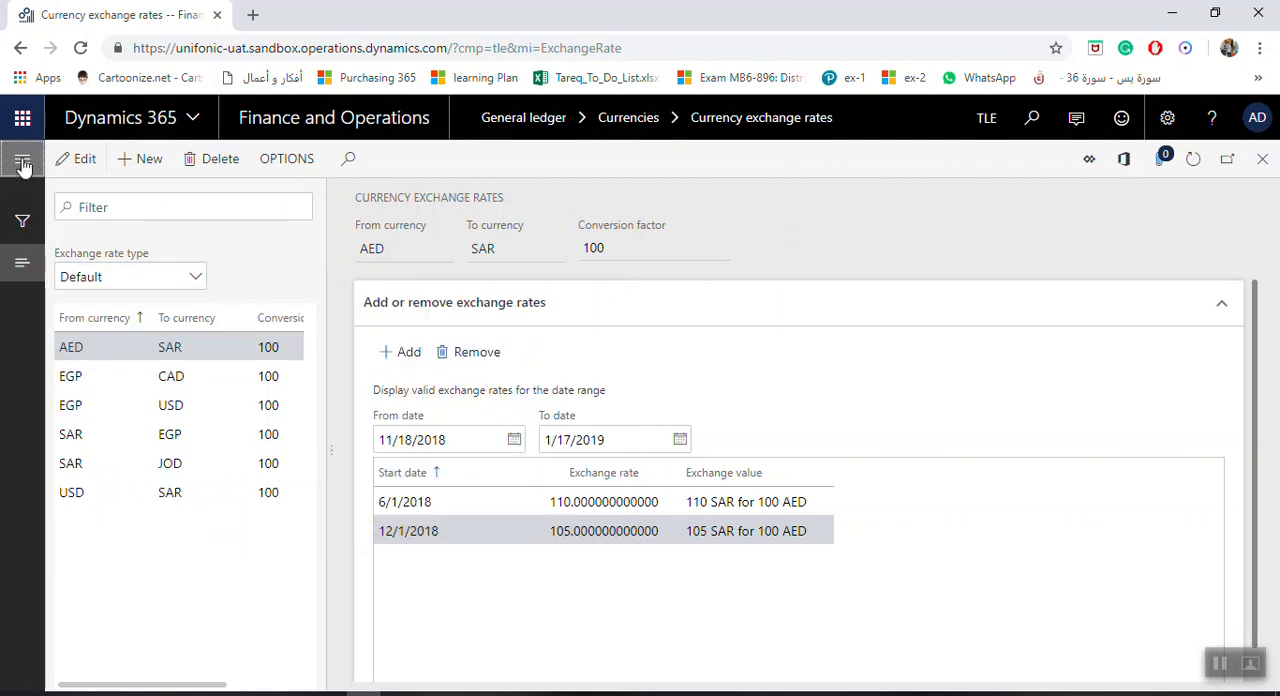
Open the ledger setup of the legal entity and examine the exchange rate types assigned in its Currency section
left_click(22, 160)
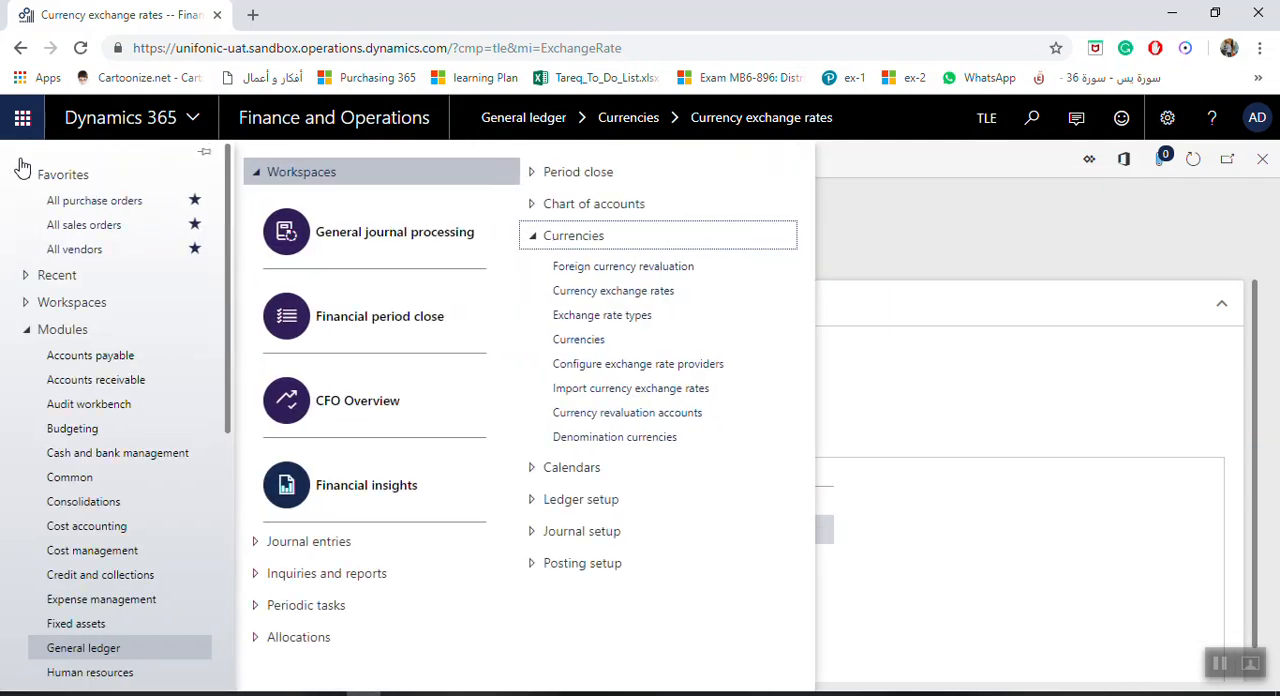
left_click(528, 508)
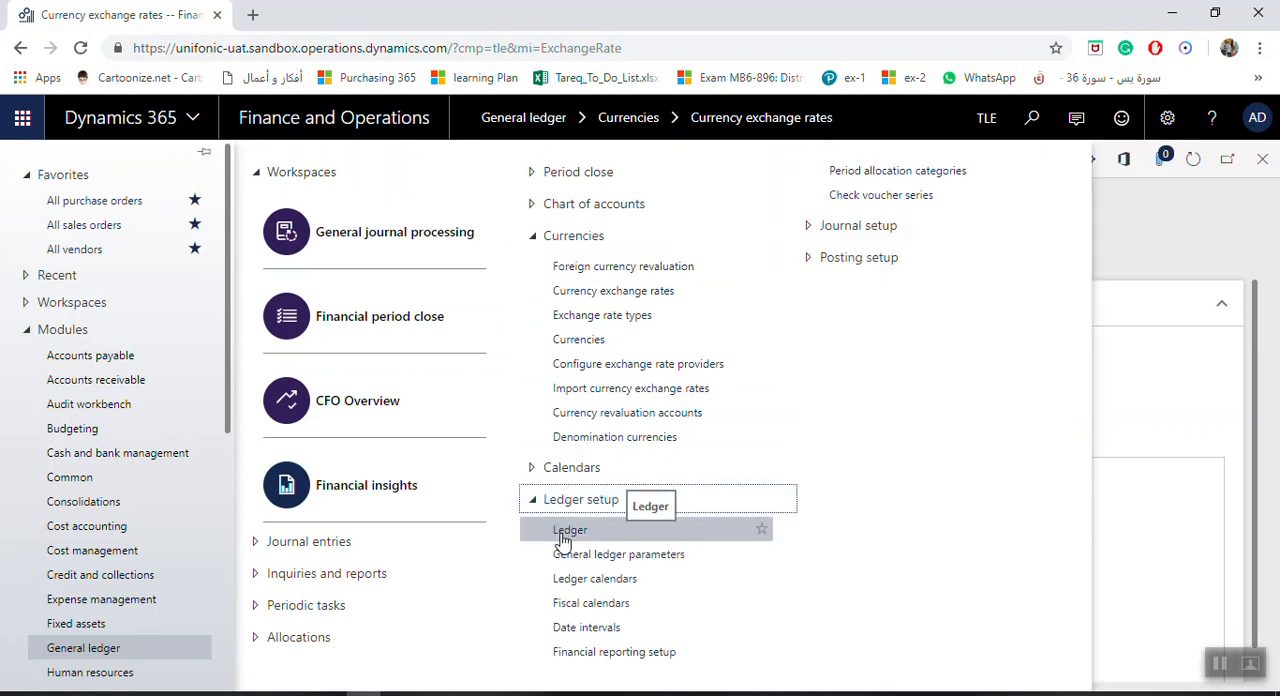
left_click(568, 530)
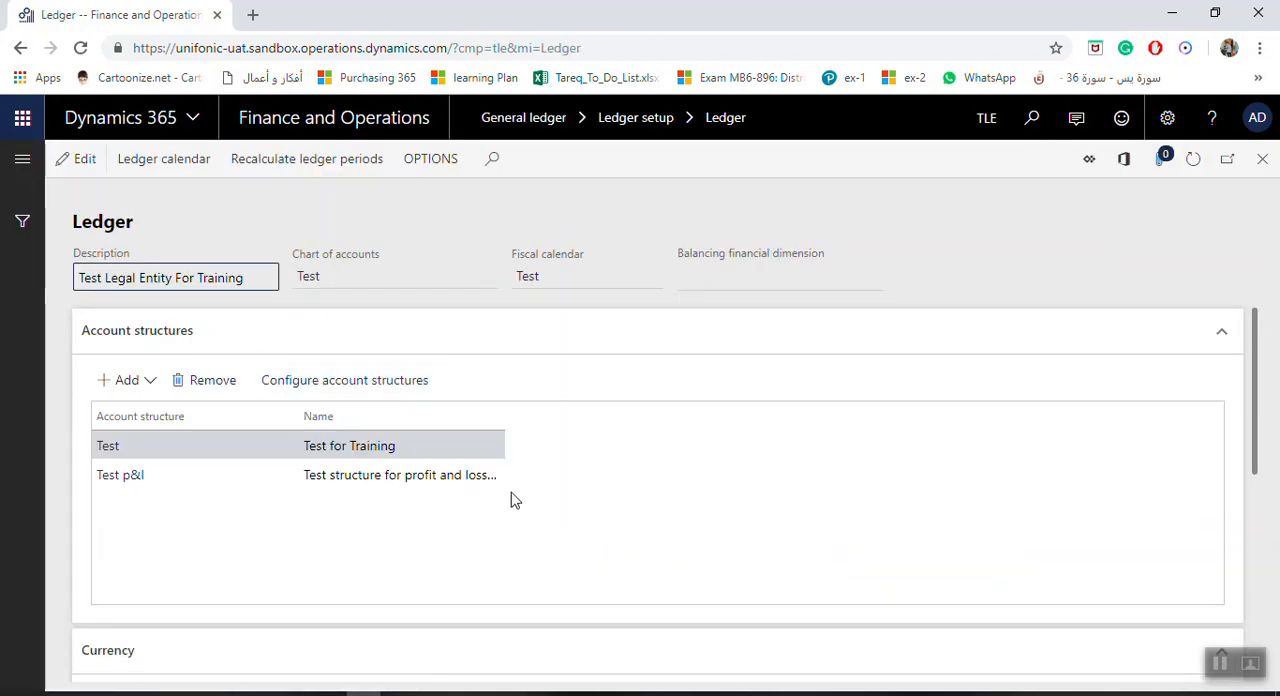
scroll(466, 485, "down", 1)
scroll(467, 485, "up", 1)
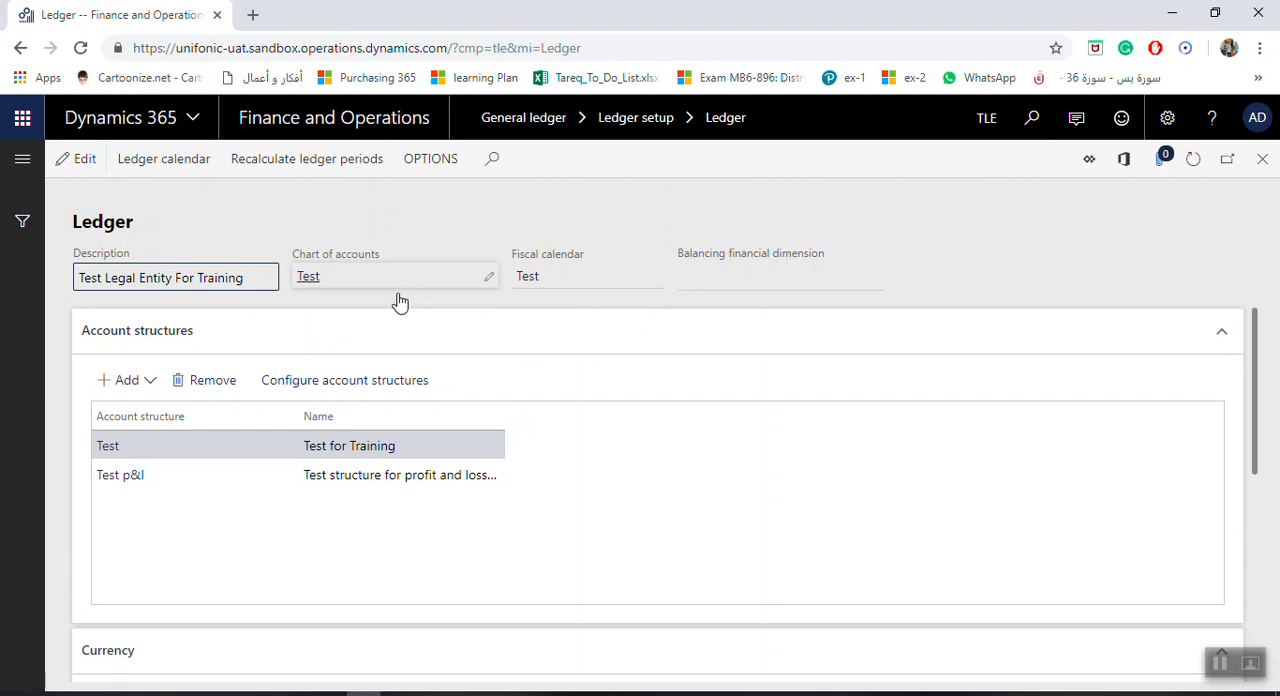
scroll(403, 344, "down", 2)
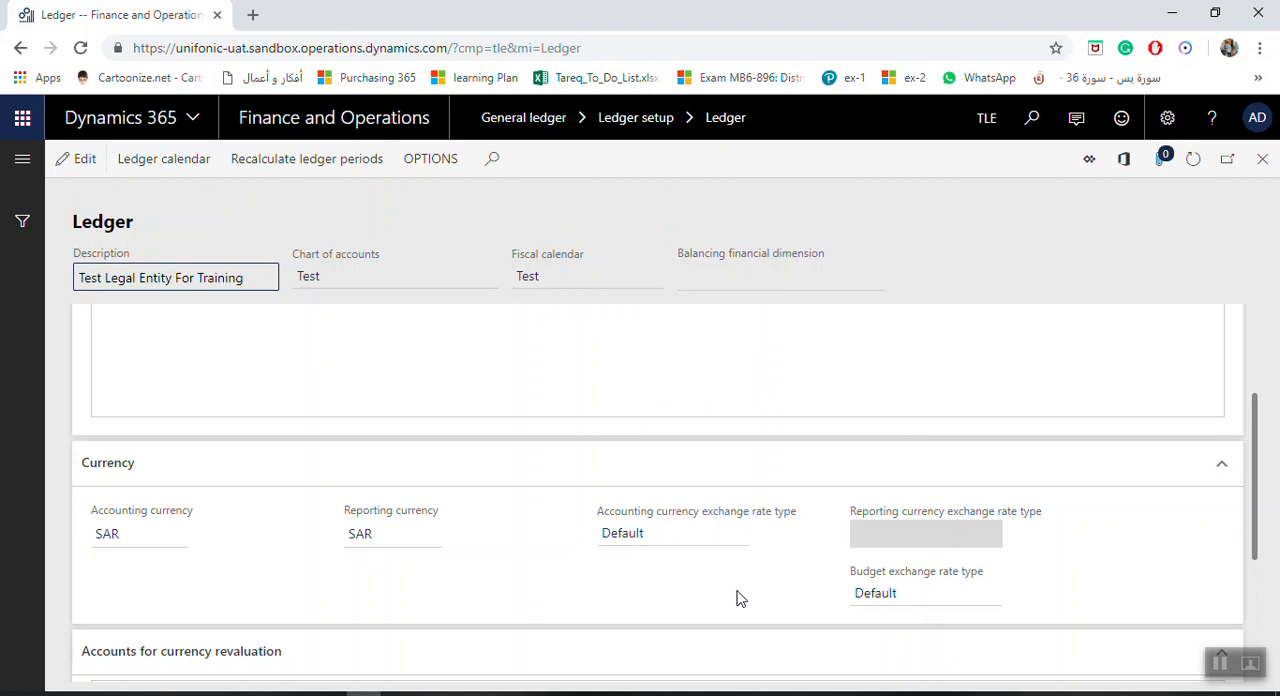
Return to the General ledger's currency exchange rates from the ledger setup
left_click(26, 161)
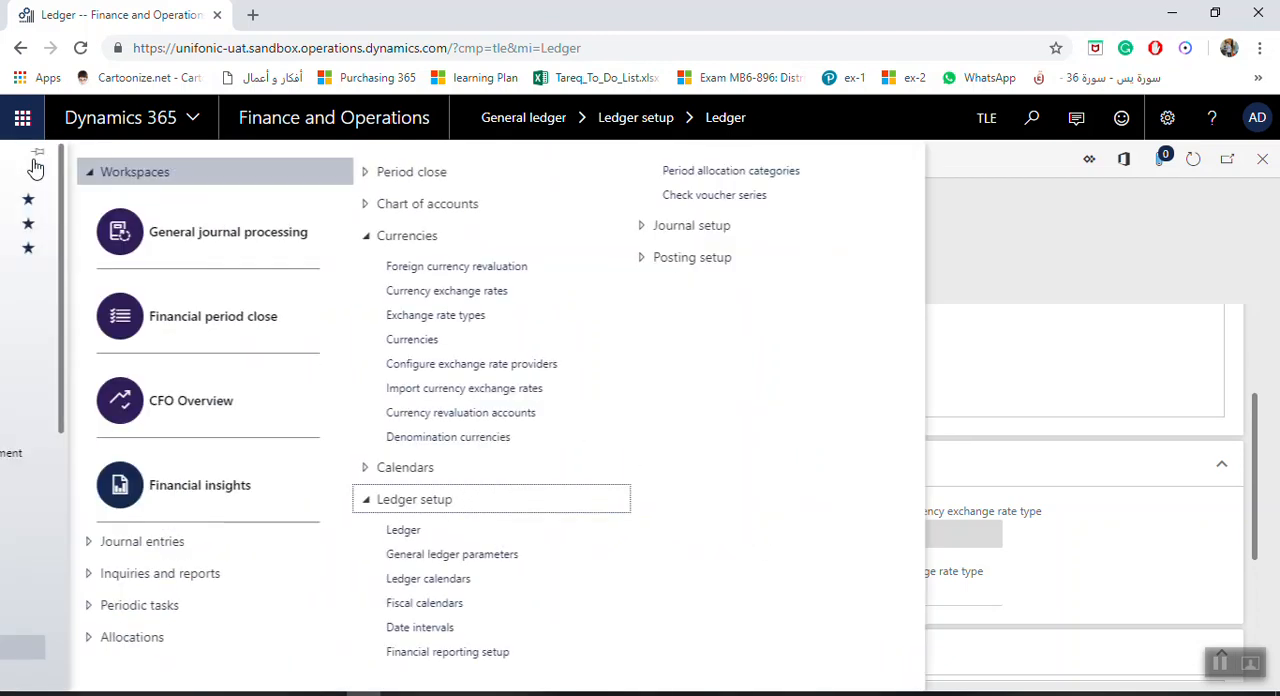
left_click(533, 508)
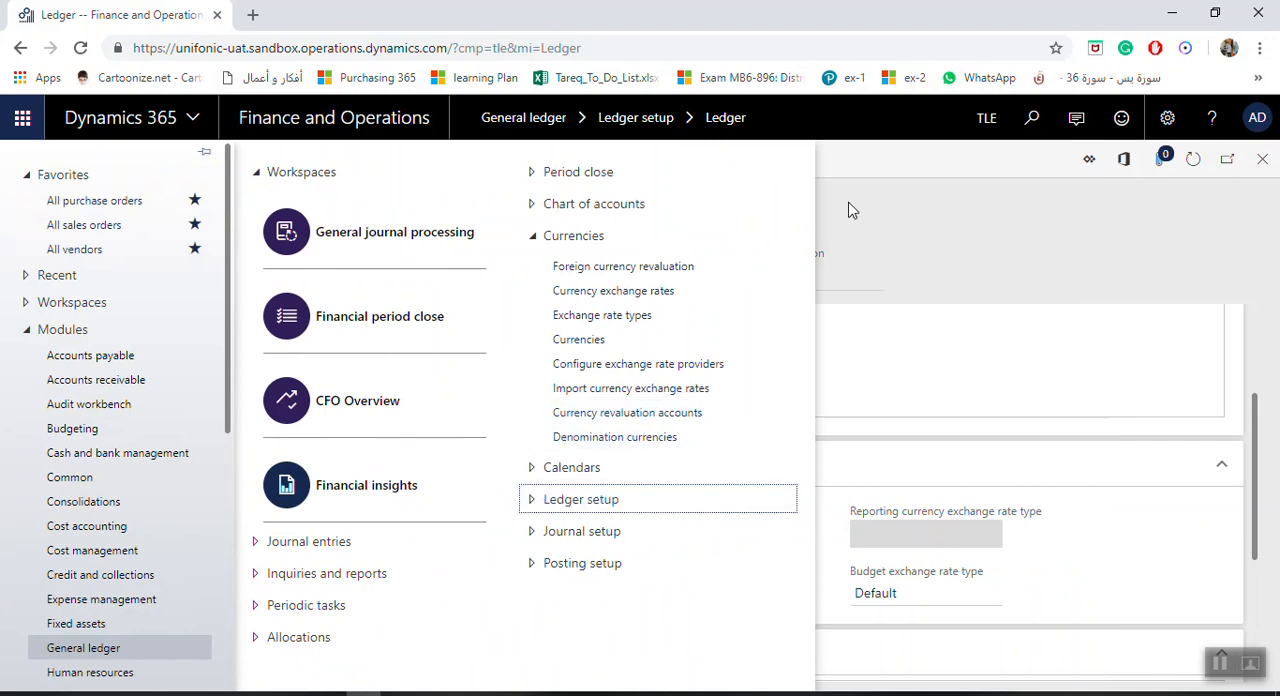
left_click(629, 291)
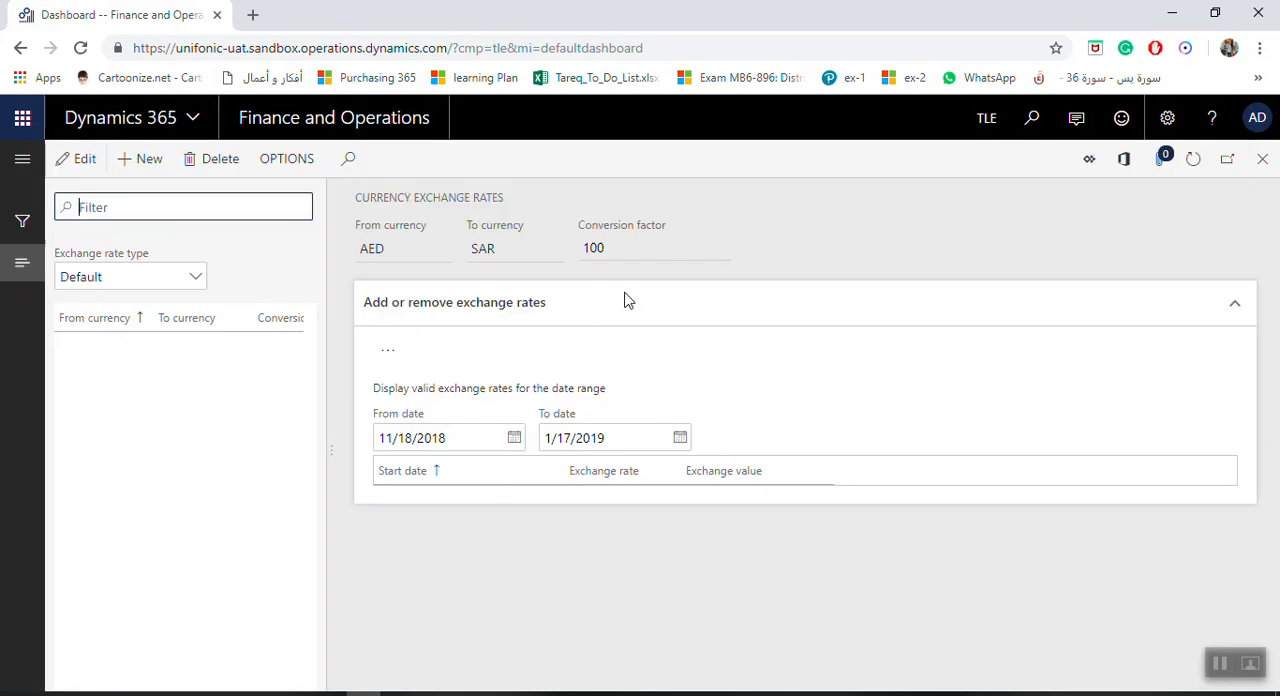
Create a new currency pair under the Default exchange rate type, from EGP to GBP
left_click(145, 162)
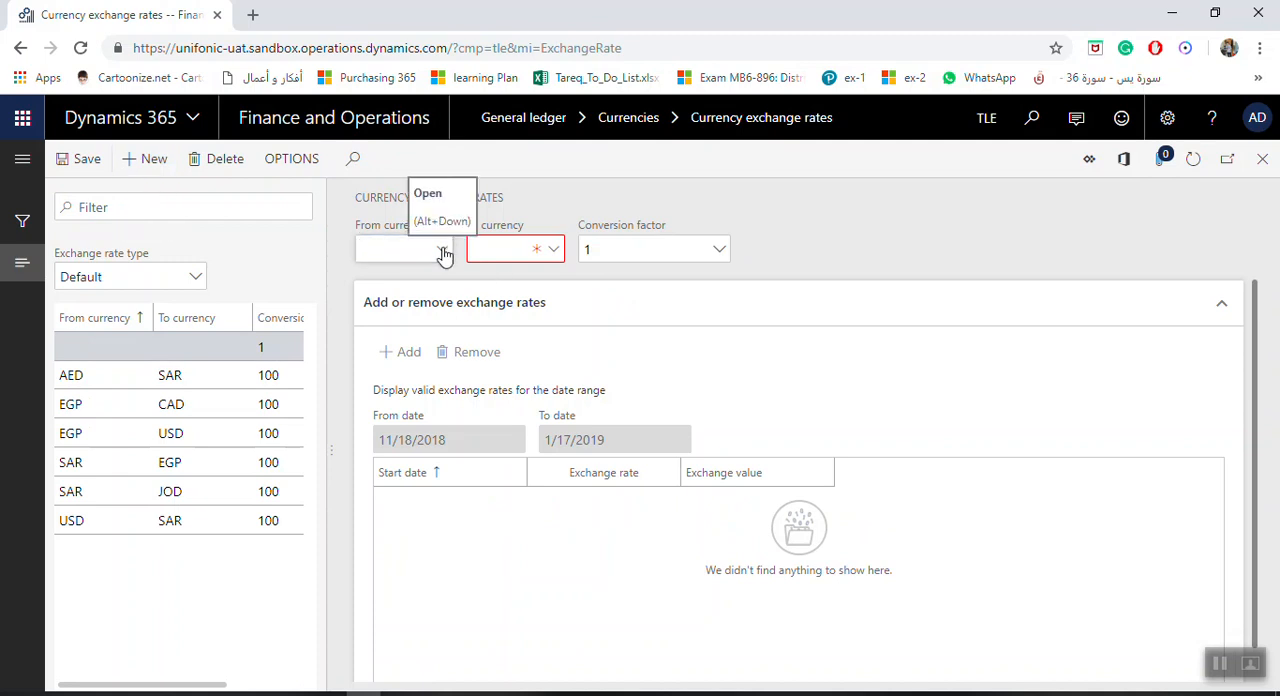
left_click(443, 252)
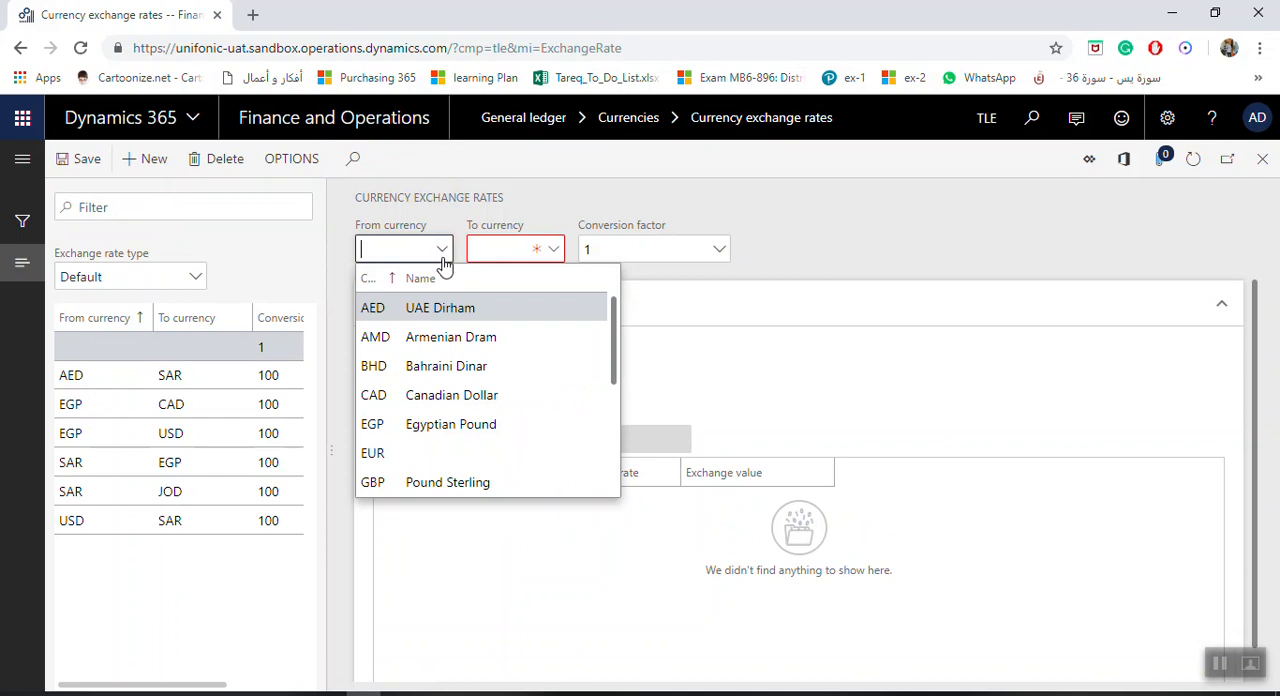
left_click(384, 427)
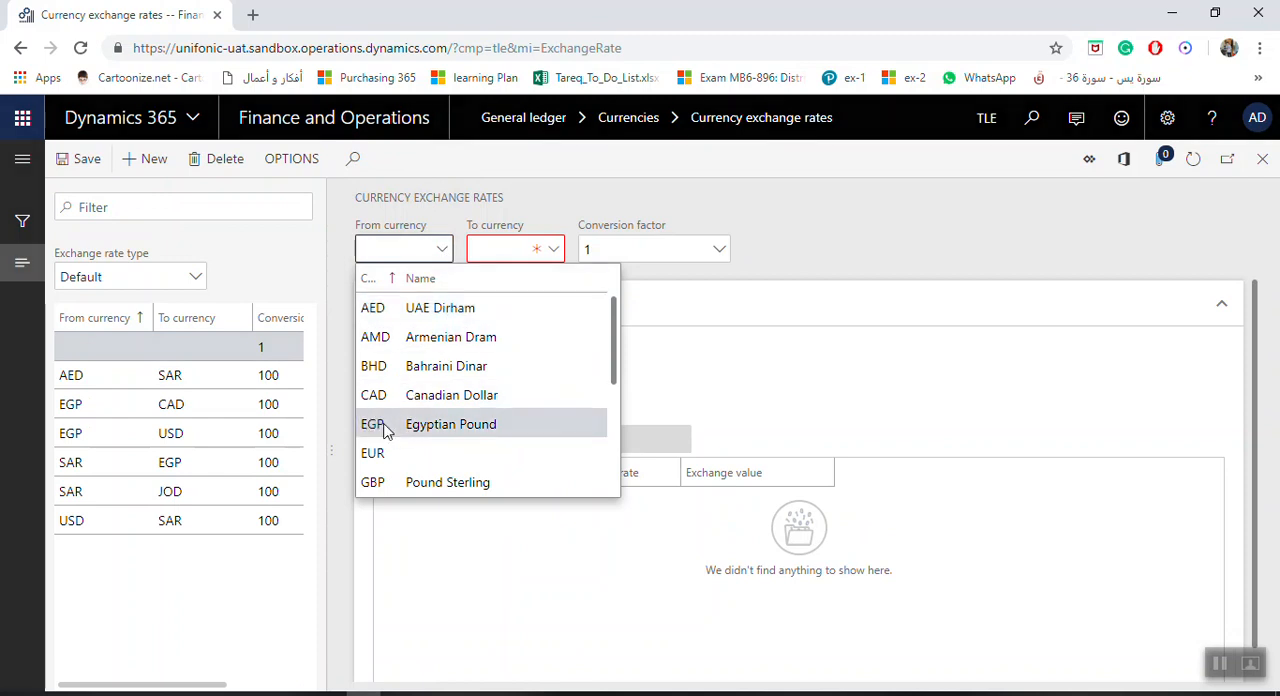
left_click(384, 427)
left_click(556, 258)
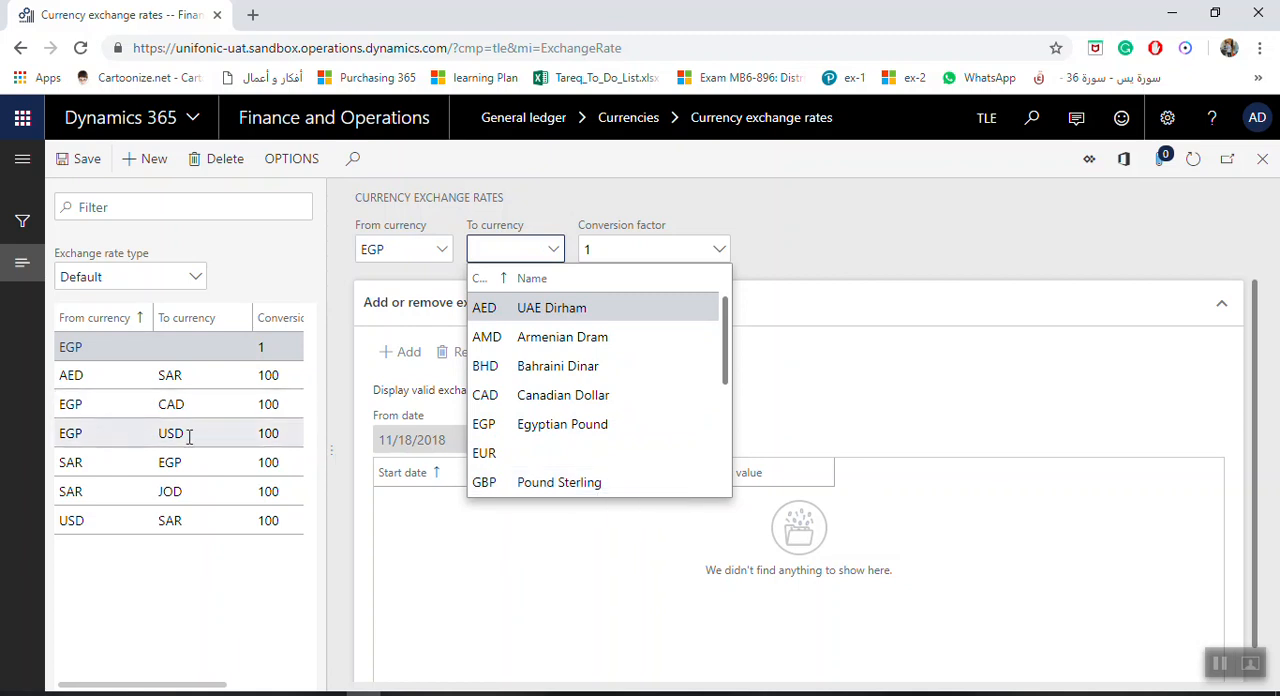
left_click(528, 484)
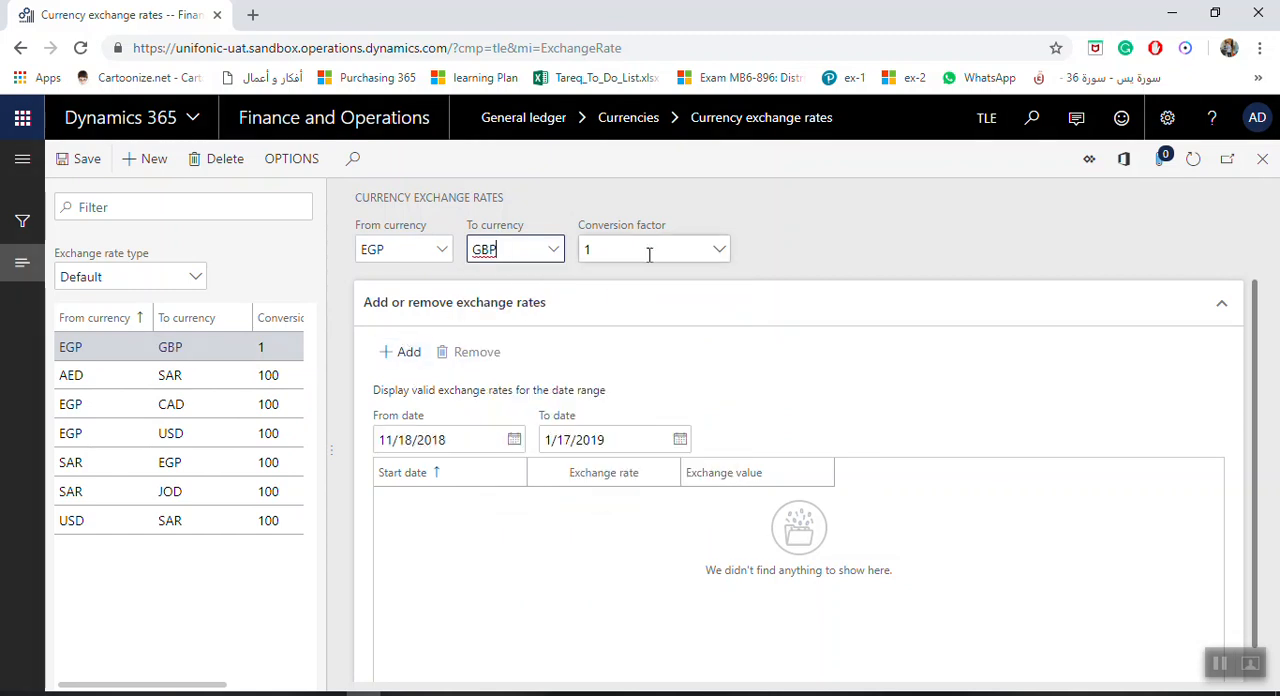
Set the conversion factor of the EGP to GBP pair to 100
left_click(719, 250)
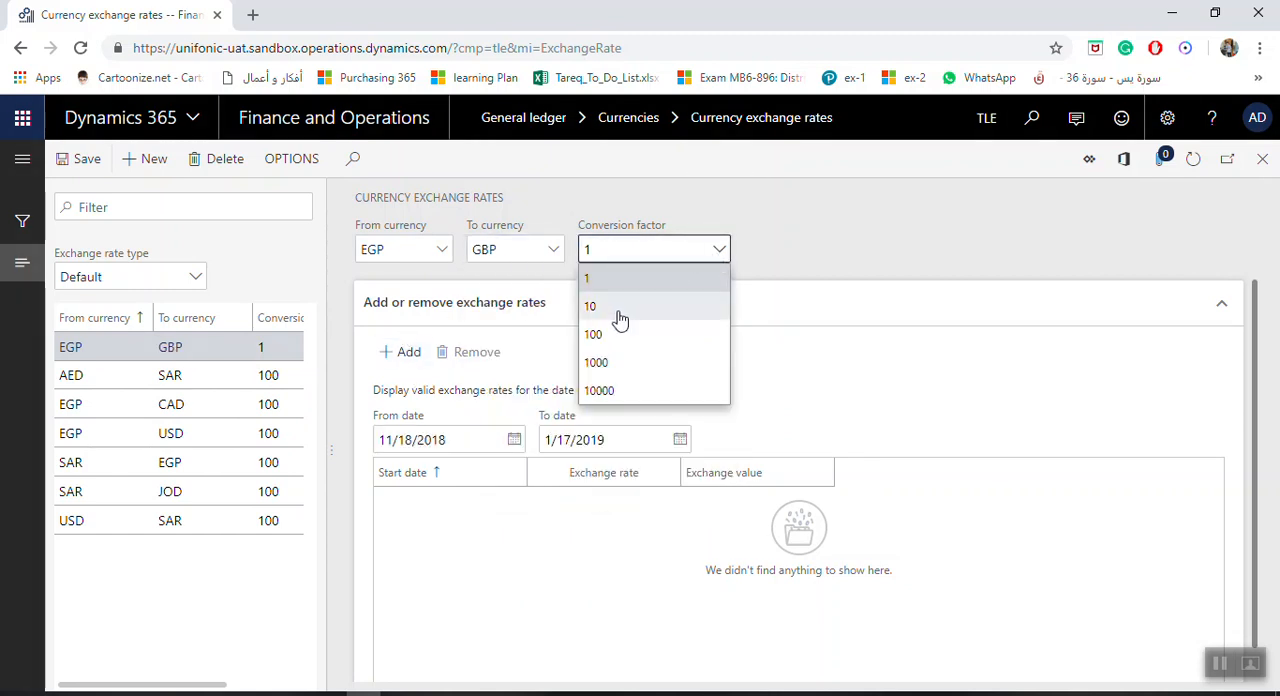
left_click(602, 336)
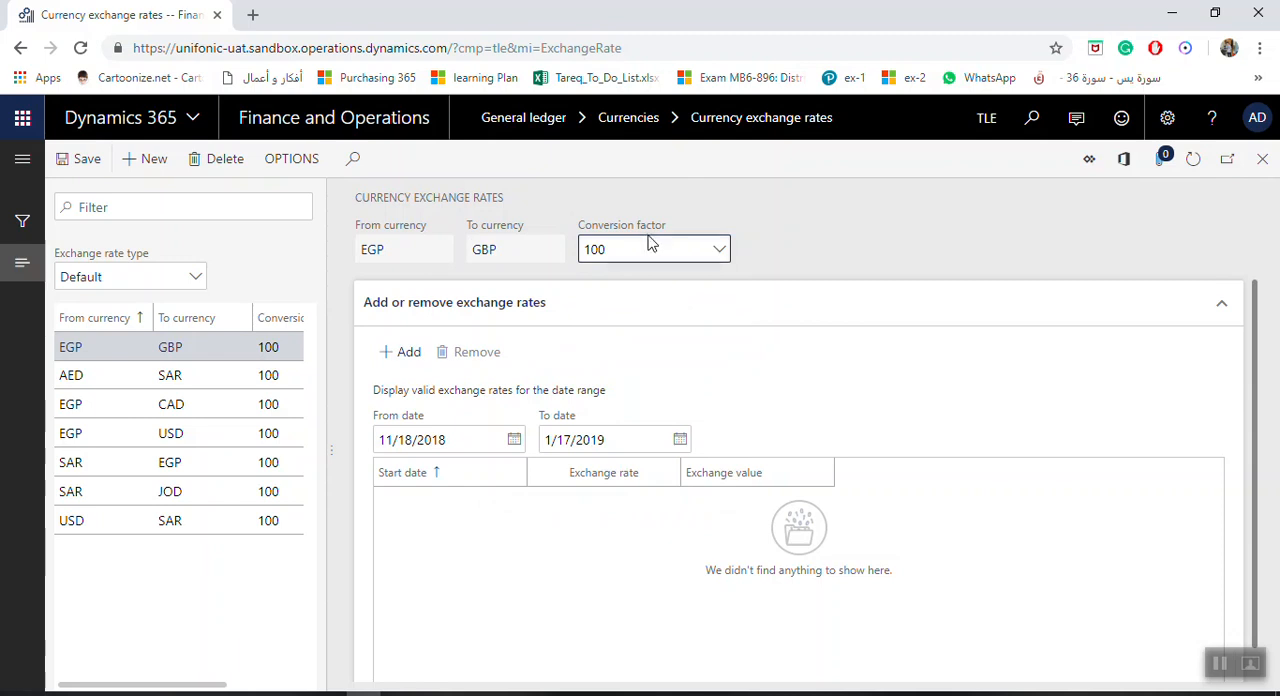
left_click(658, 261)
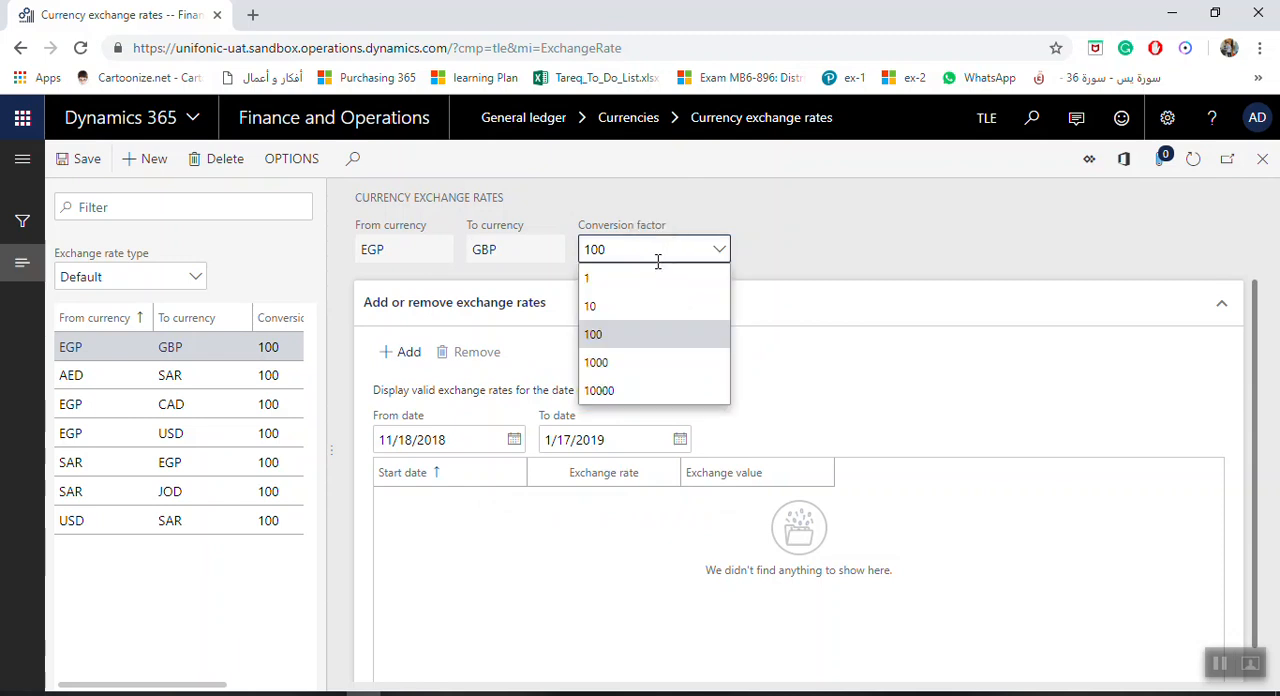
left_click(745, 275)
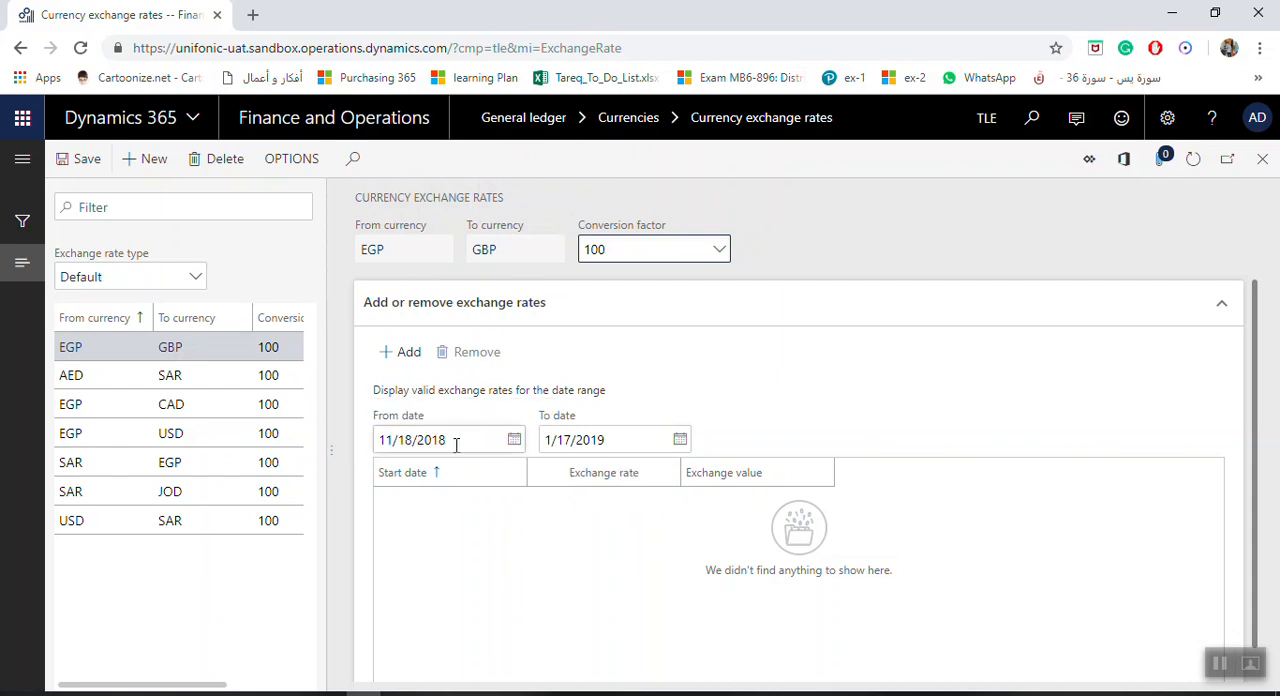
Set the date range for displaying valid exchange rates from 1/1/2018 to 1/17/2030
left_click(515, 441)
left_click(491, 160)
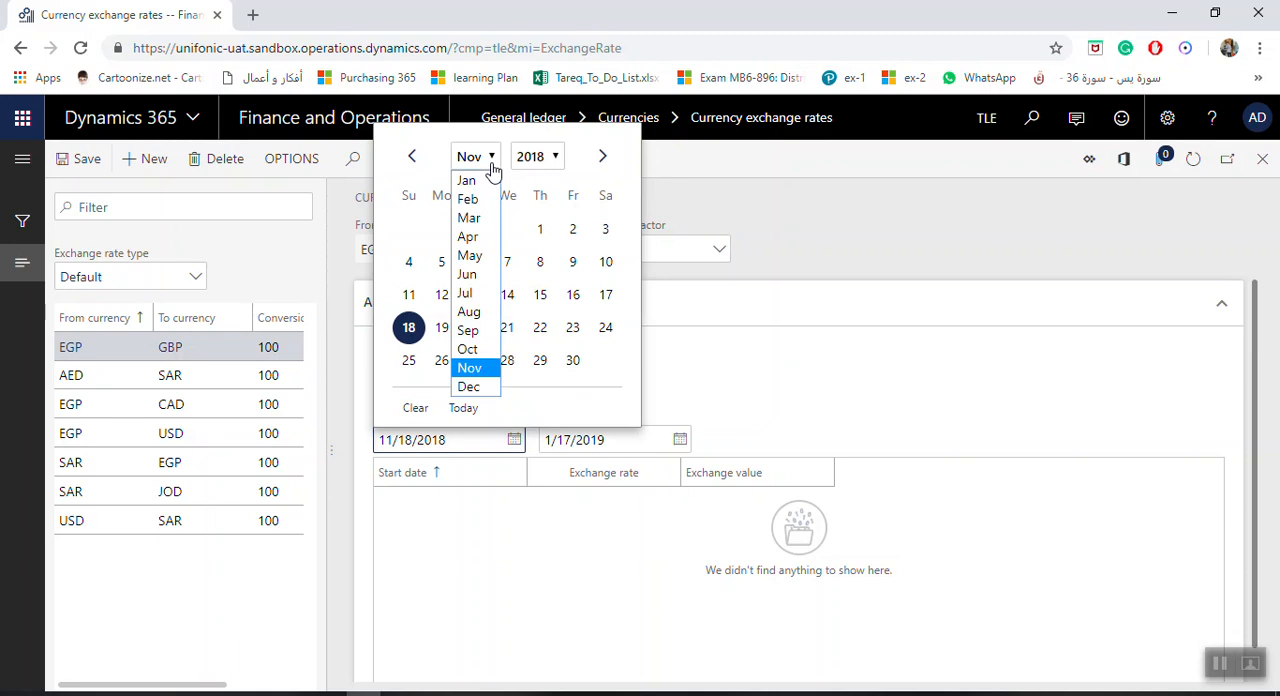
left_click(467, 180)
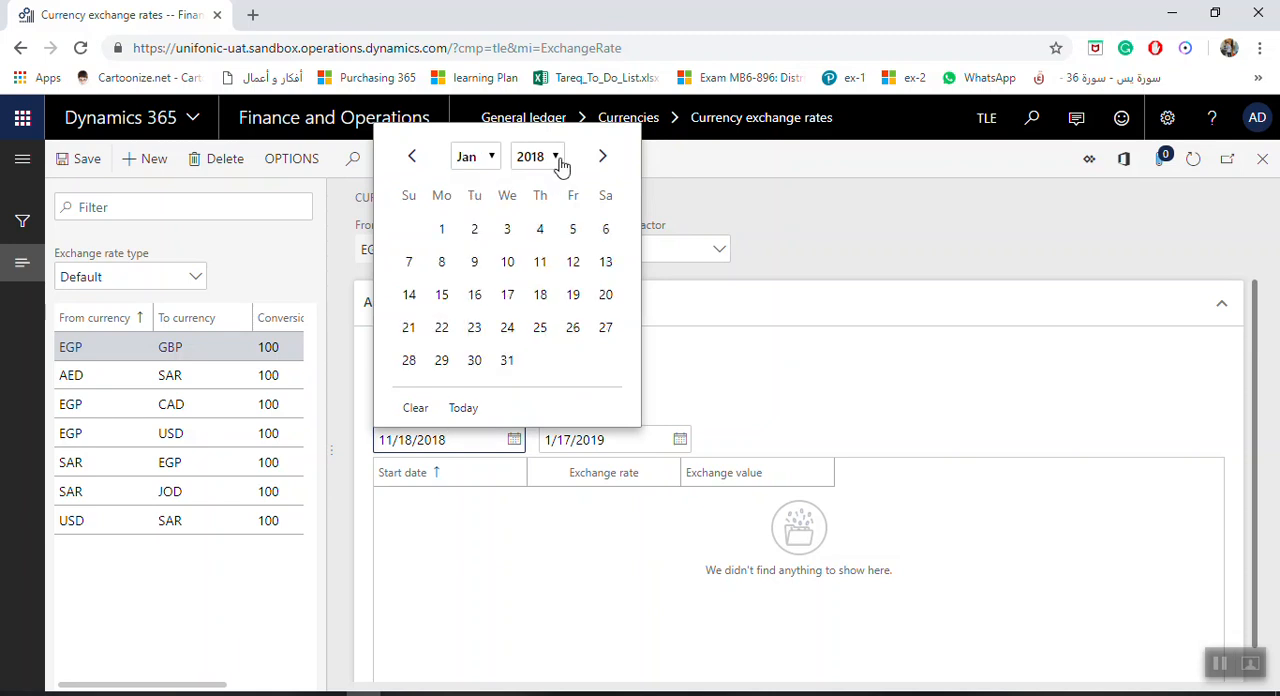
left_click(443, 232)
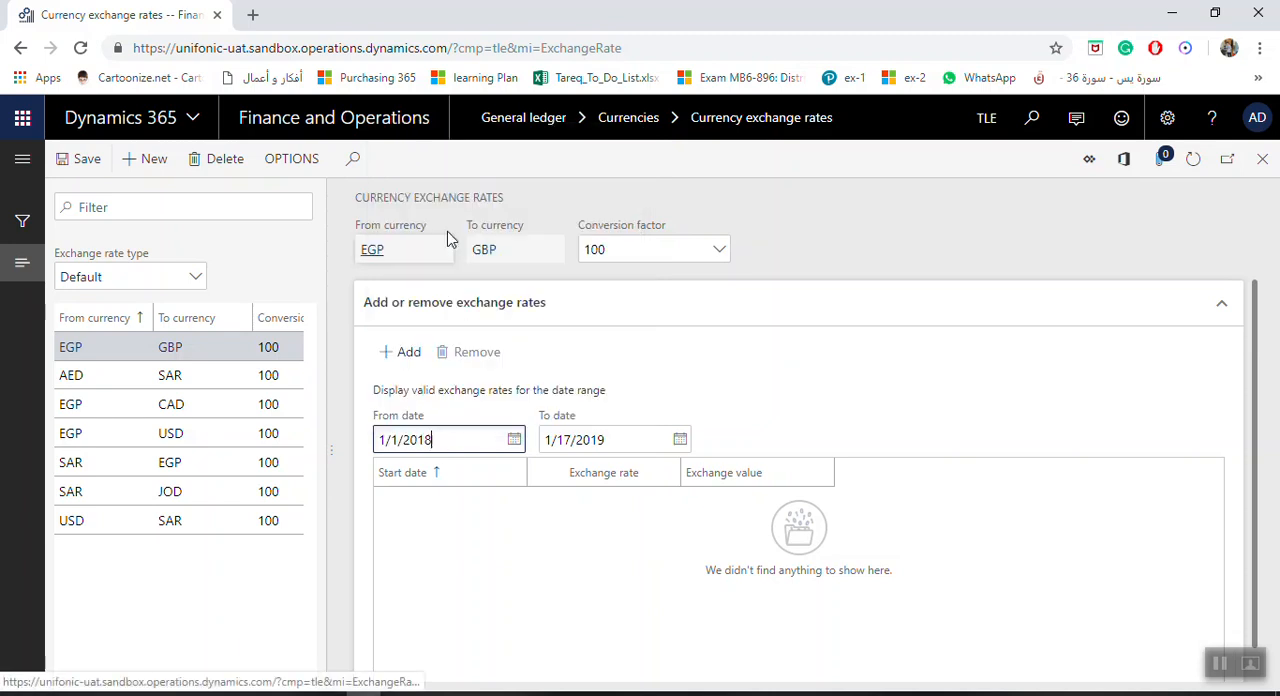
left_click(628, 443)
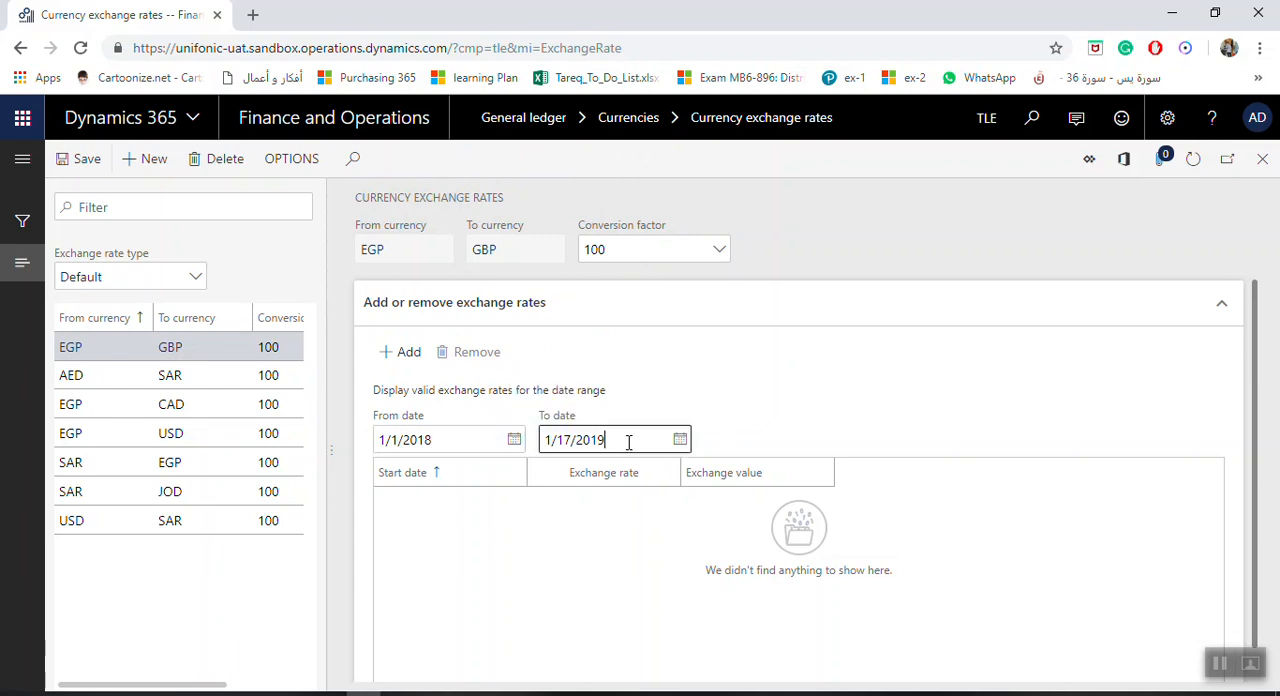
key("BackSpace")
key("BackSpace")
type("30")
left_click(557, 592)
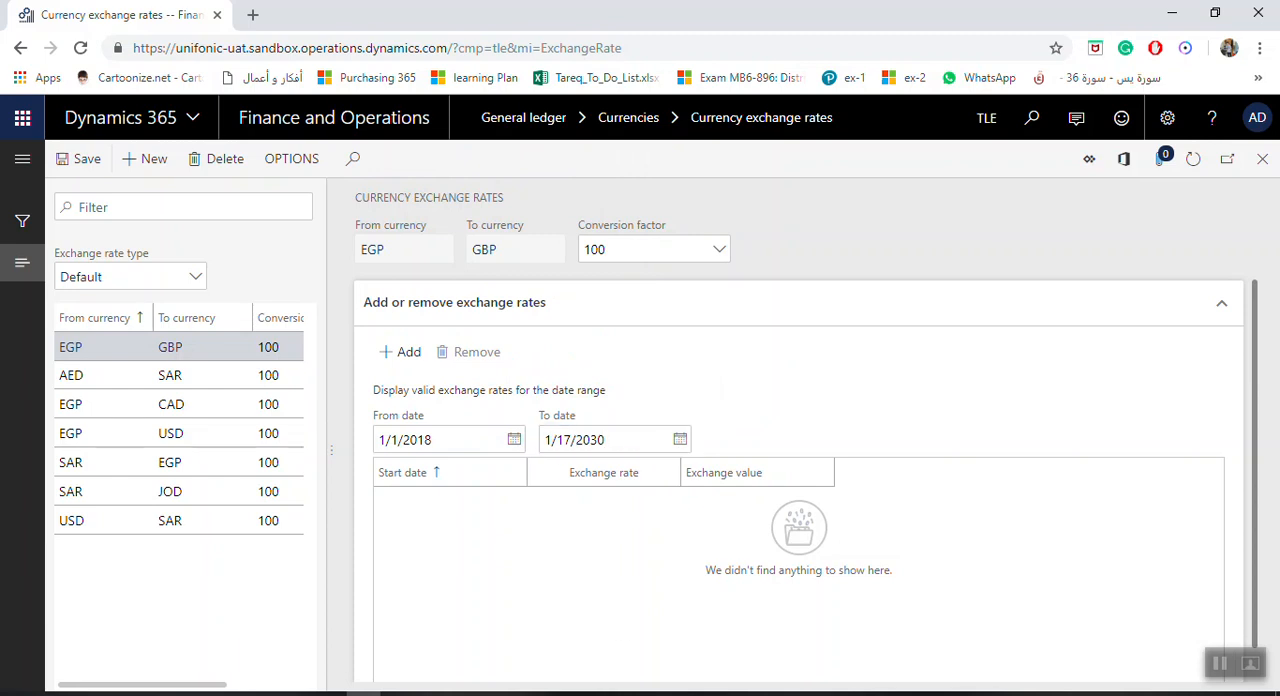
Add an exchange rate of 3.6 starting 12/1/2018 to the EGP to GBP pair and save it
left_click(405, 354)
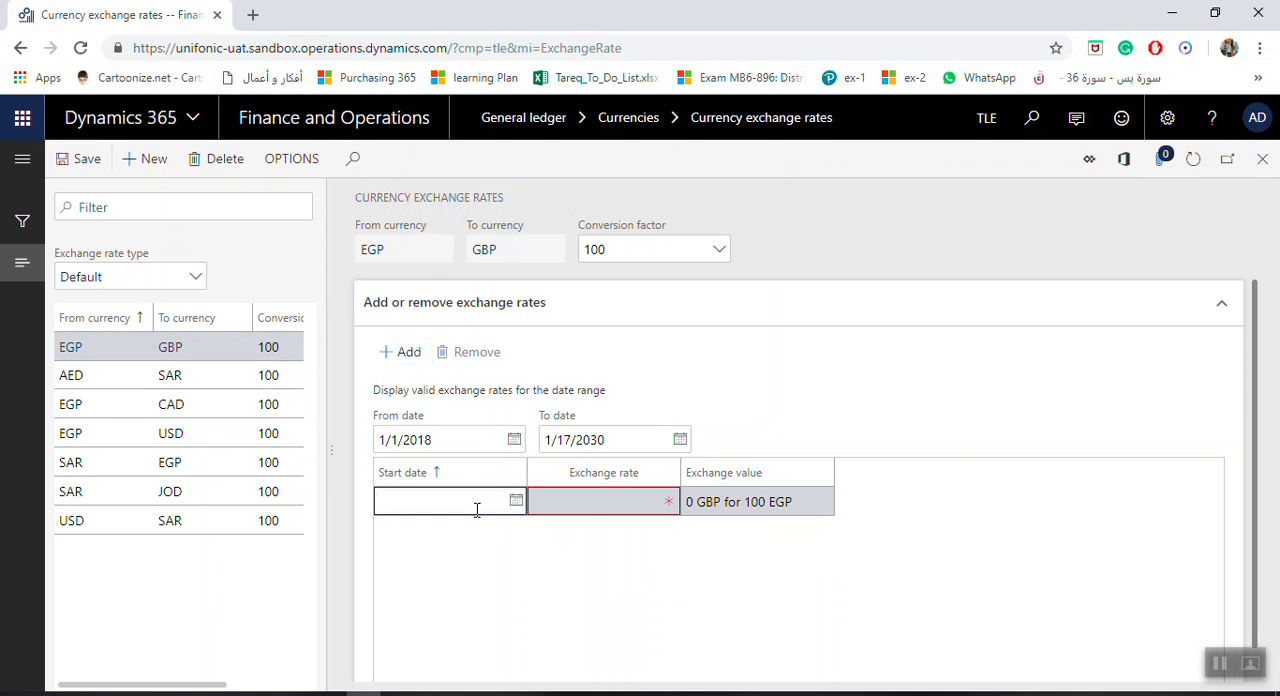
left_click(516, 502)
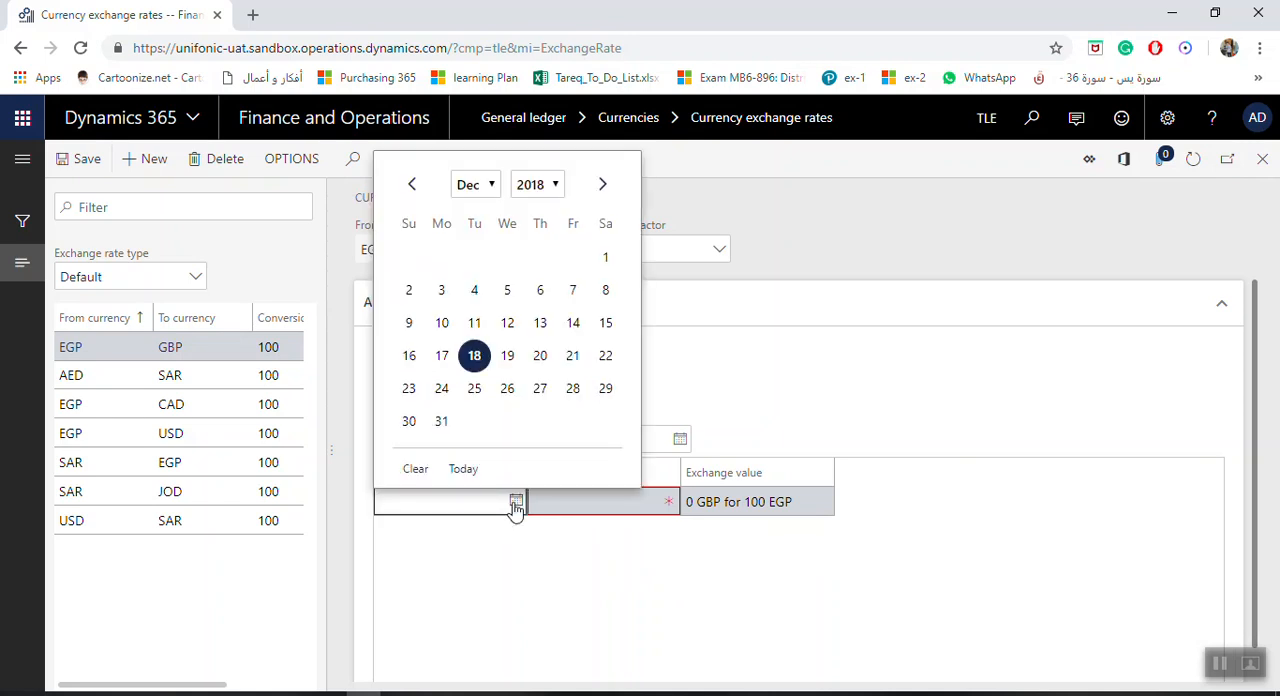
left_click(605, 257)
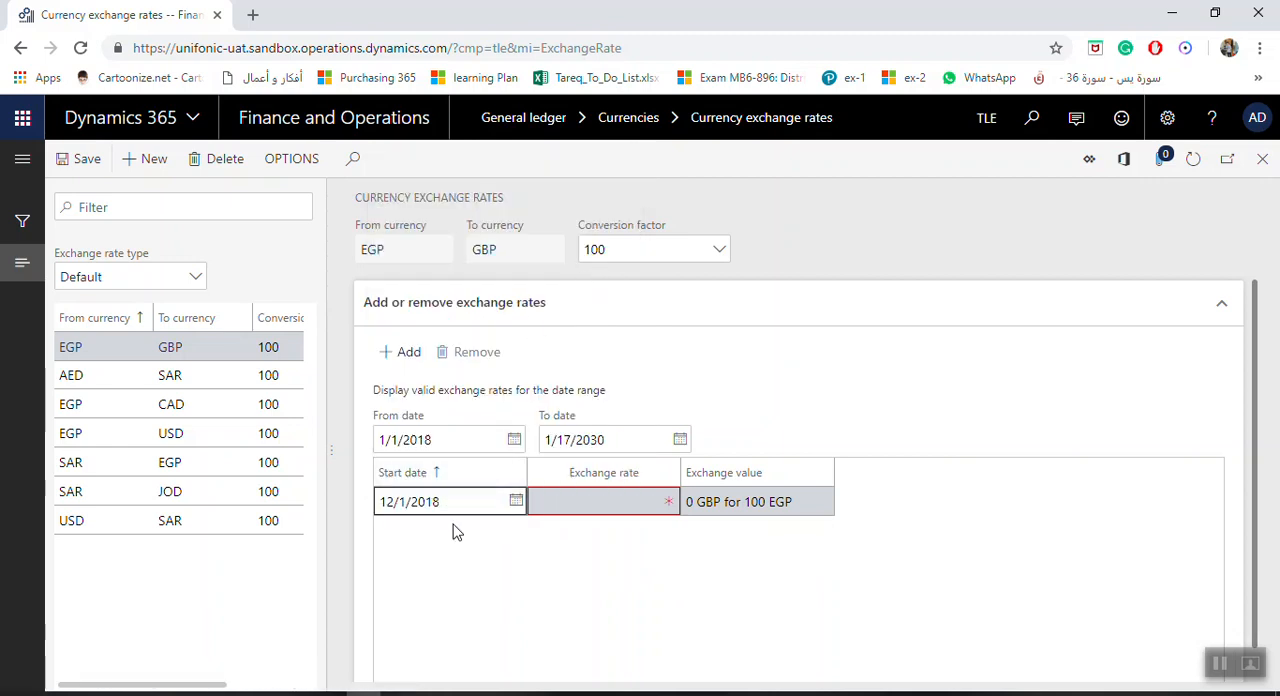
left_click(631, 500)
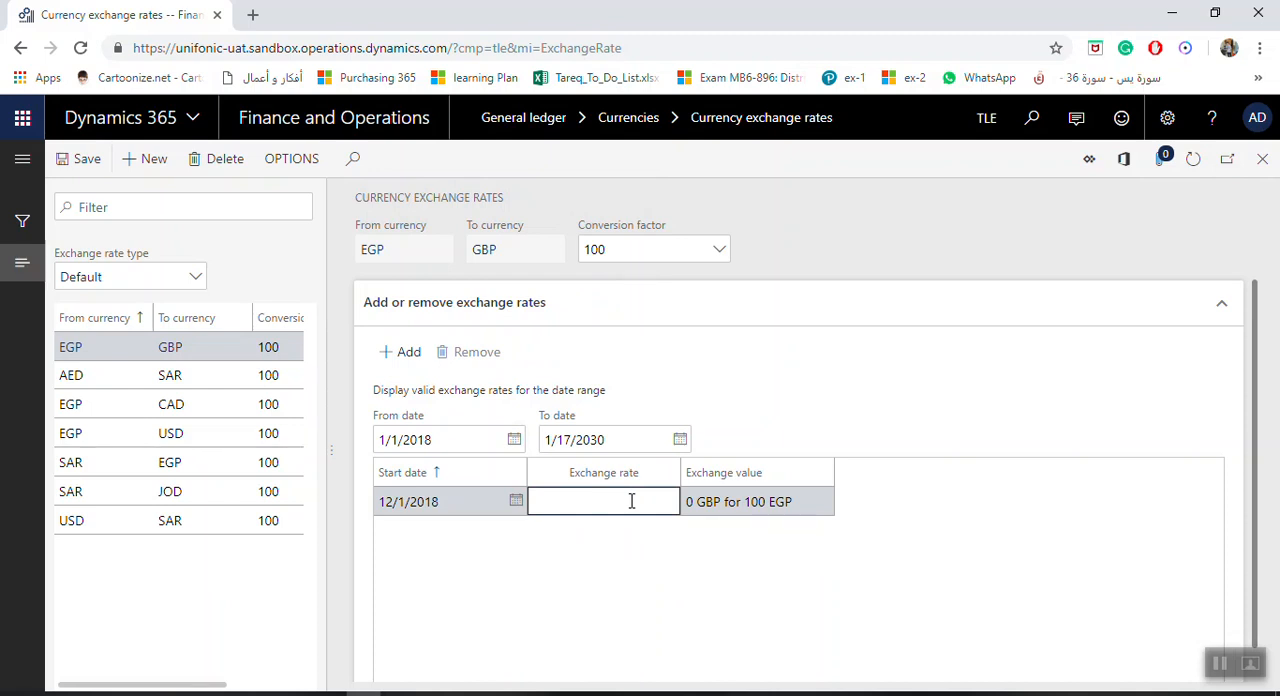
type("3.6")
key("Tab")
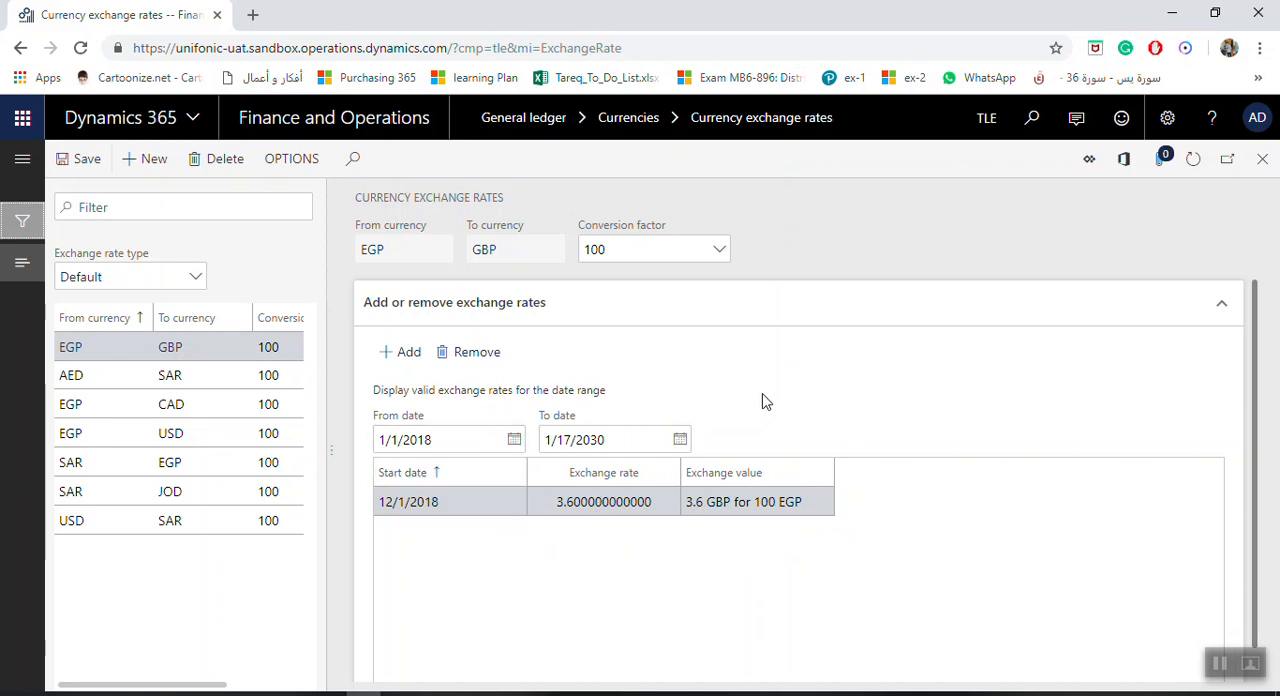
left_click(69, 166)
Close and reopen the General ledger's currency exchange rates, and check the rates of the EGP to USD and EGP to GBP pairs
left_click(1263, 164)
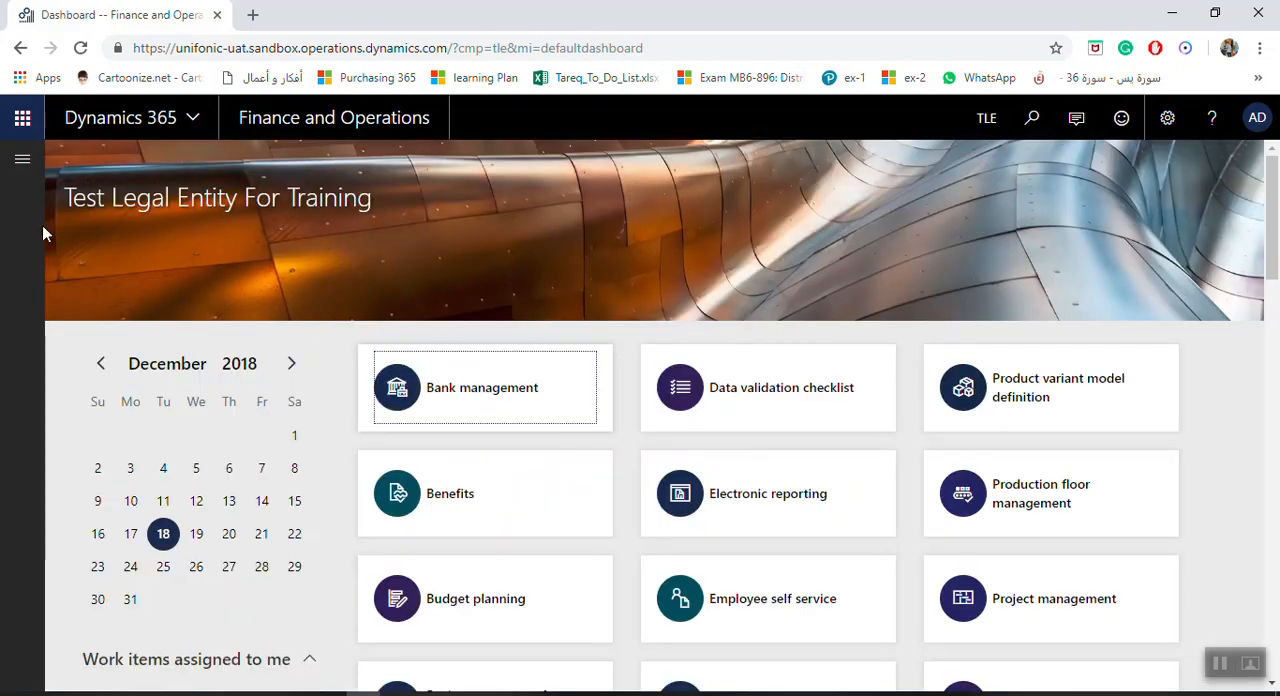
left_click(23, 163)
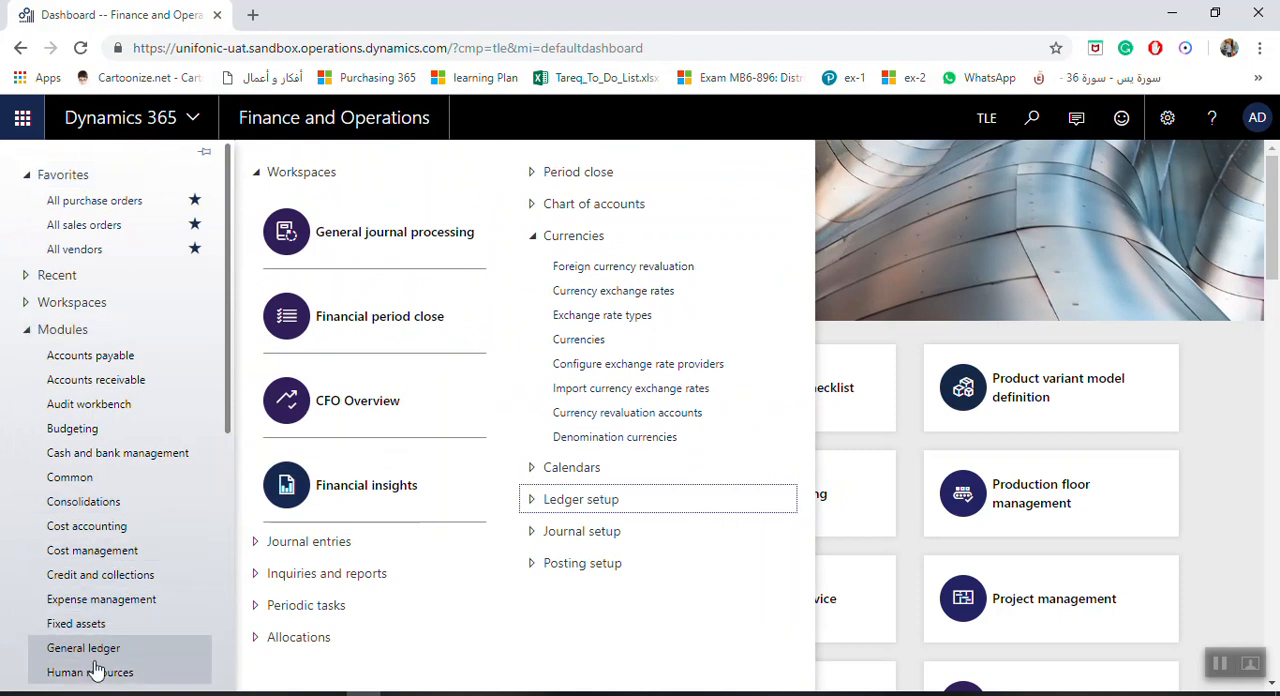
left_click(625, 297)
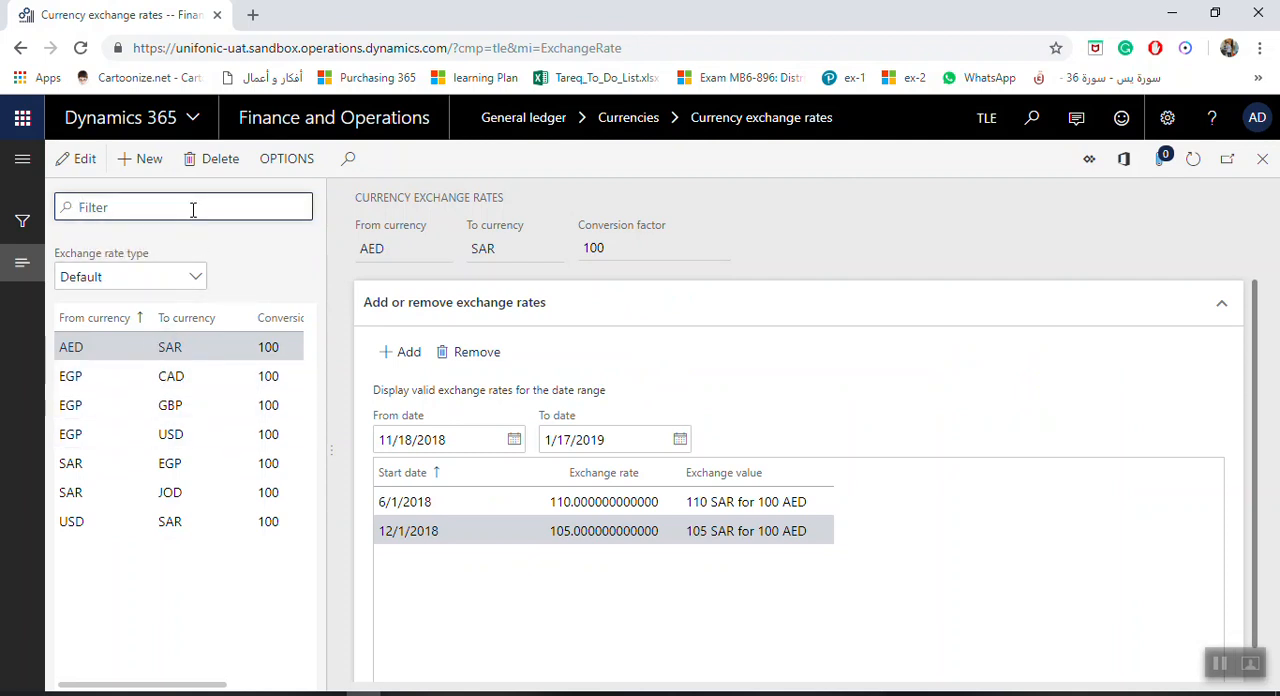
left_click(124, 443)
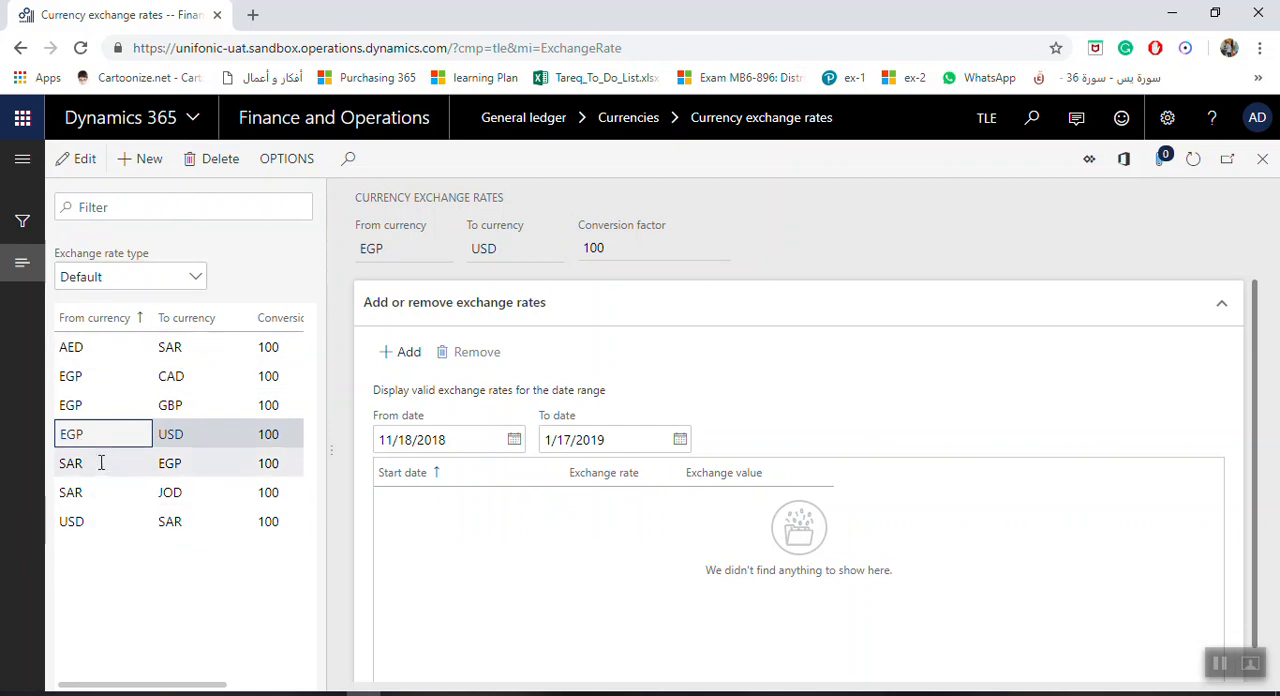
left_click(100, 408)
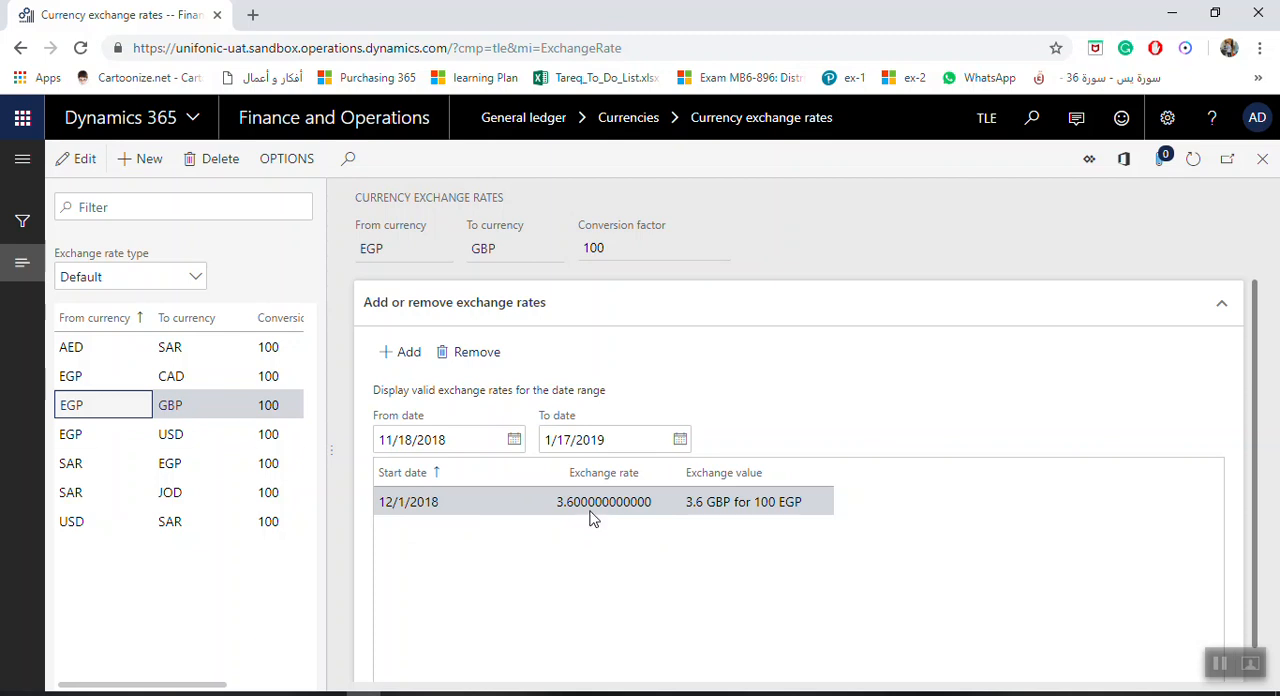
Add a second EGP to GBP exchange rate of 3.65 starting 12/10/2018 and save it
left_click(410, 356)
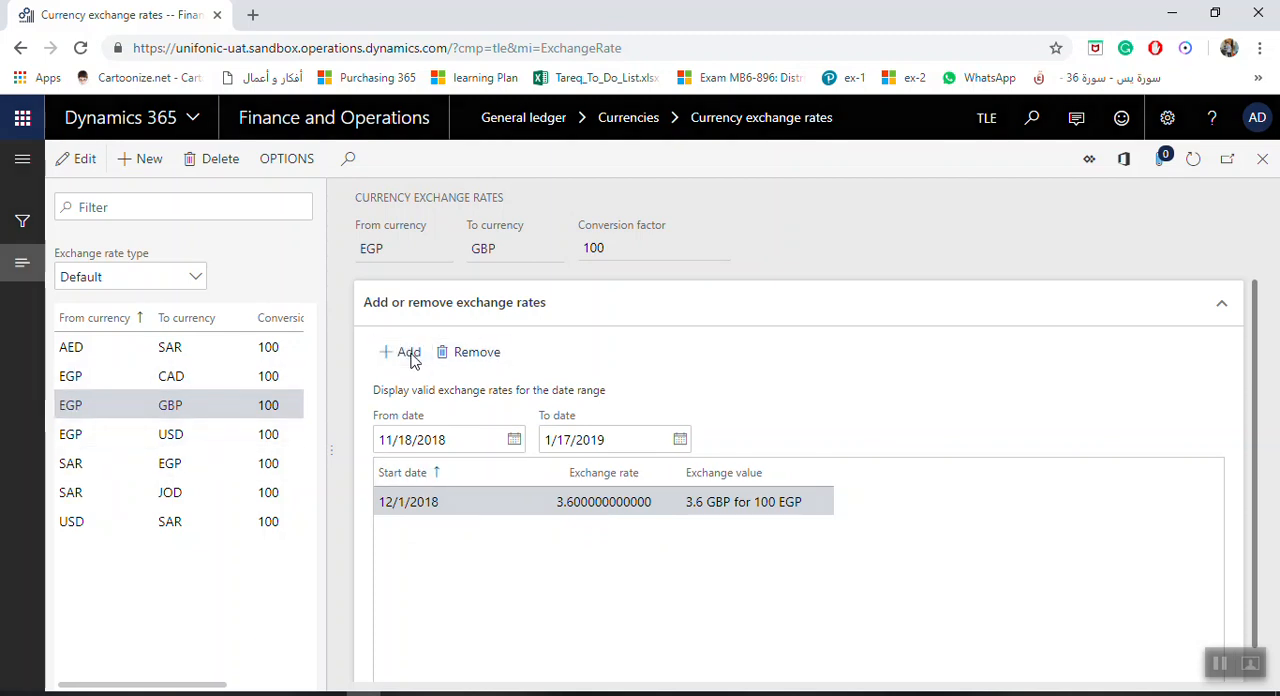
left_click(515, 504)
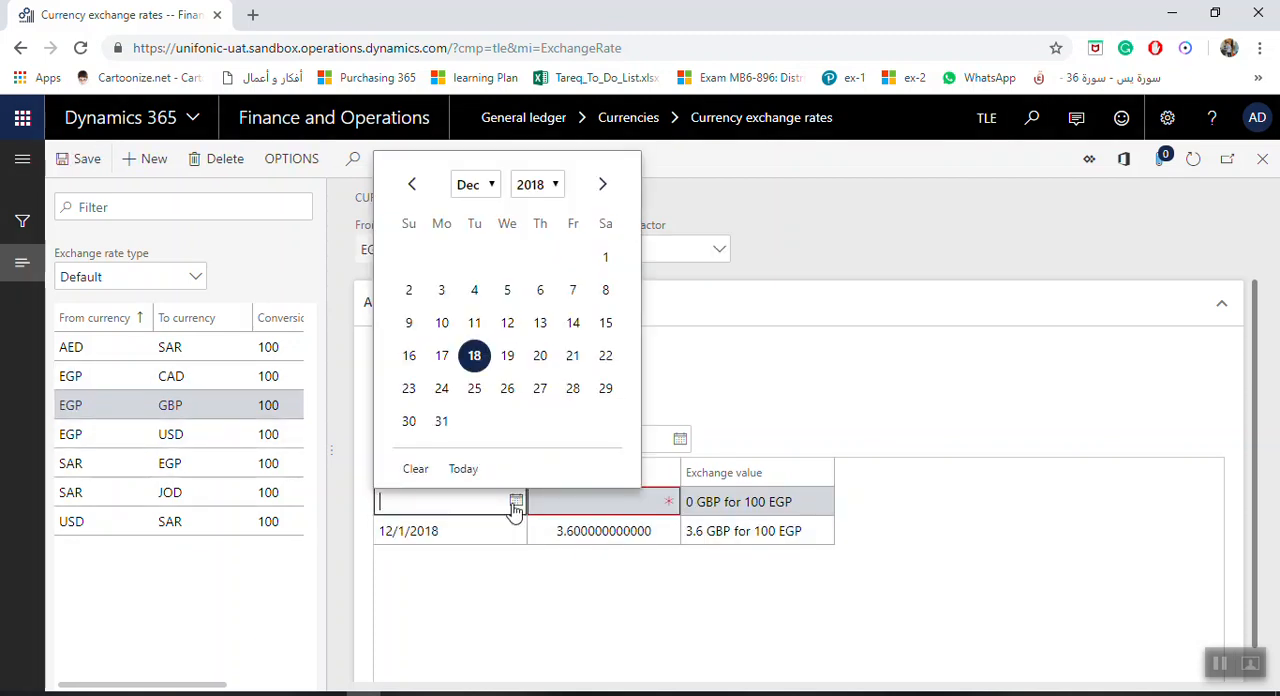
left_click(441, 323)
left_click(604, 500)
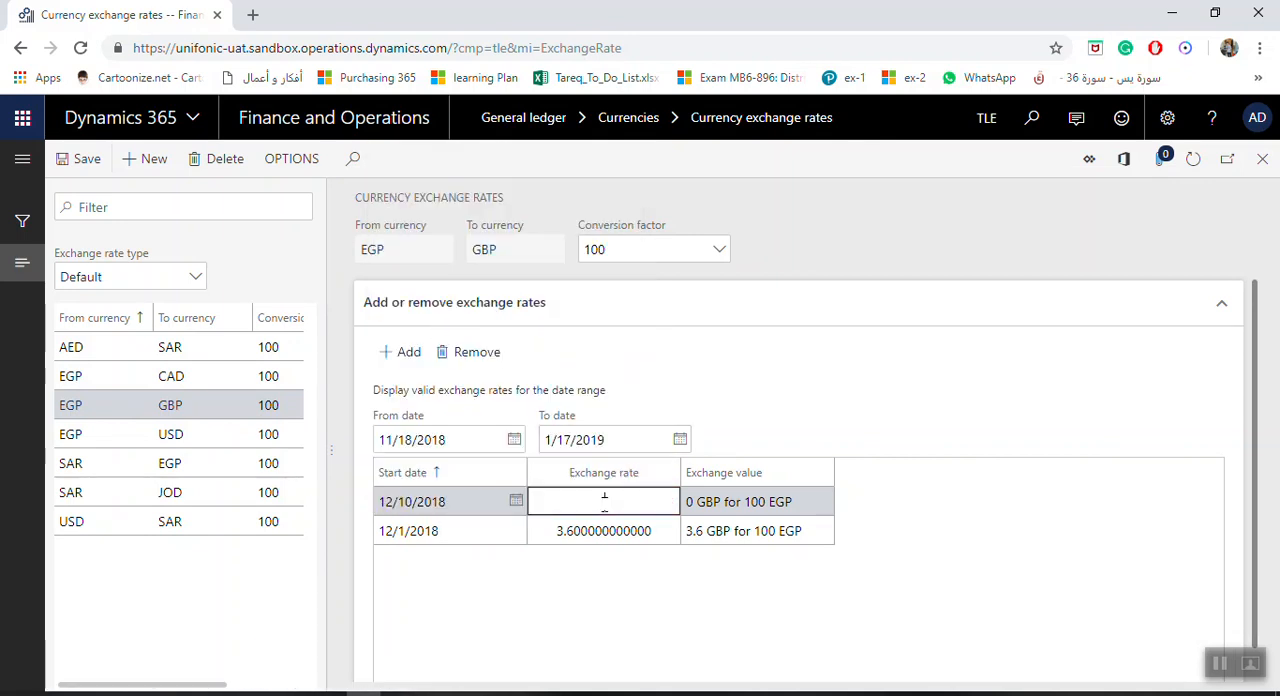
type("3.35")
key("Tab")
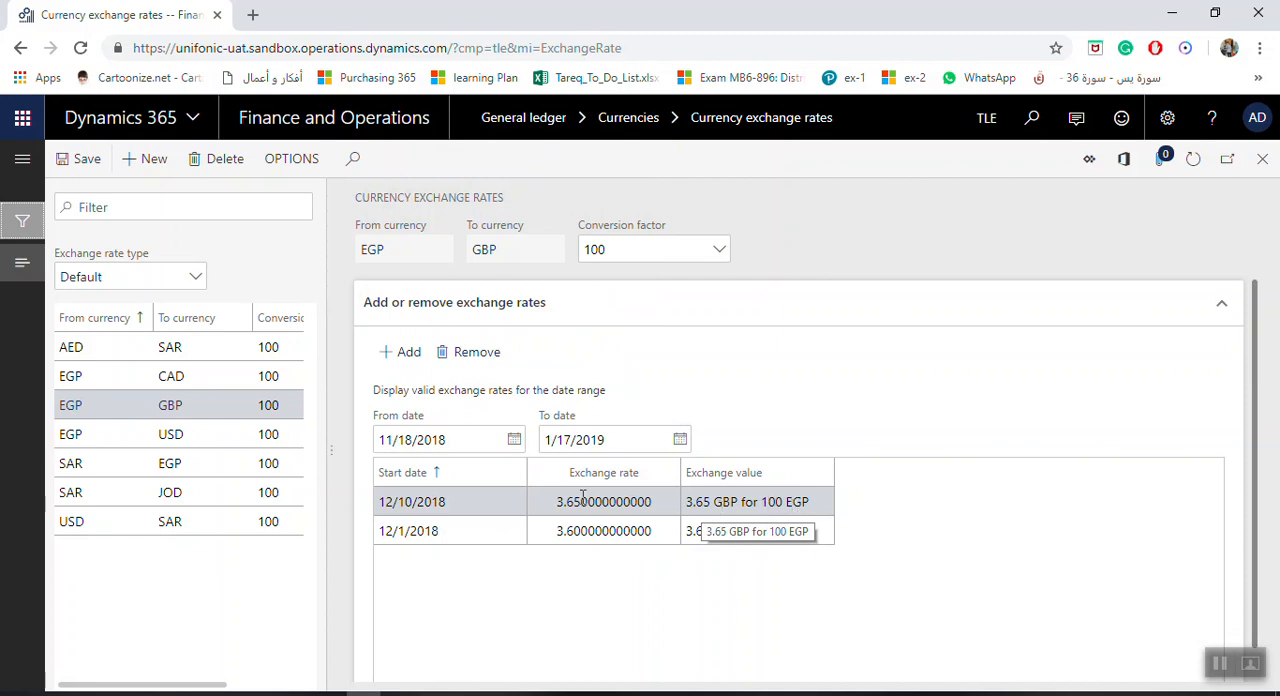
left_click(82, 168)
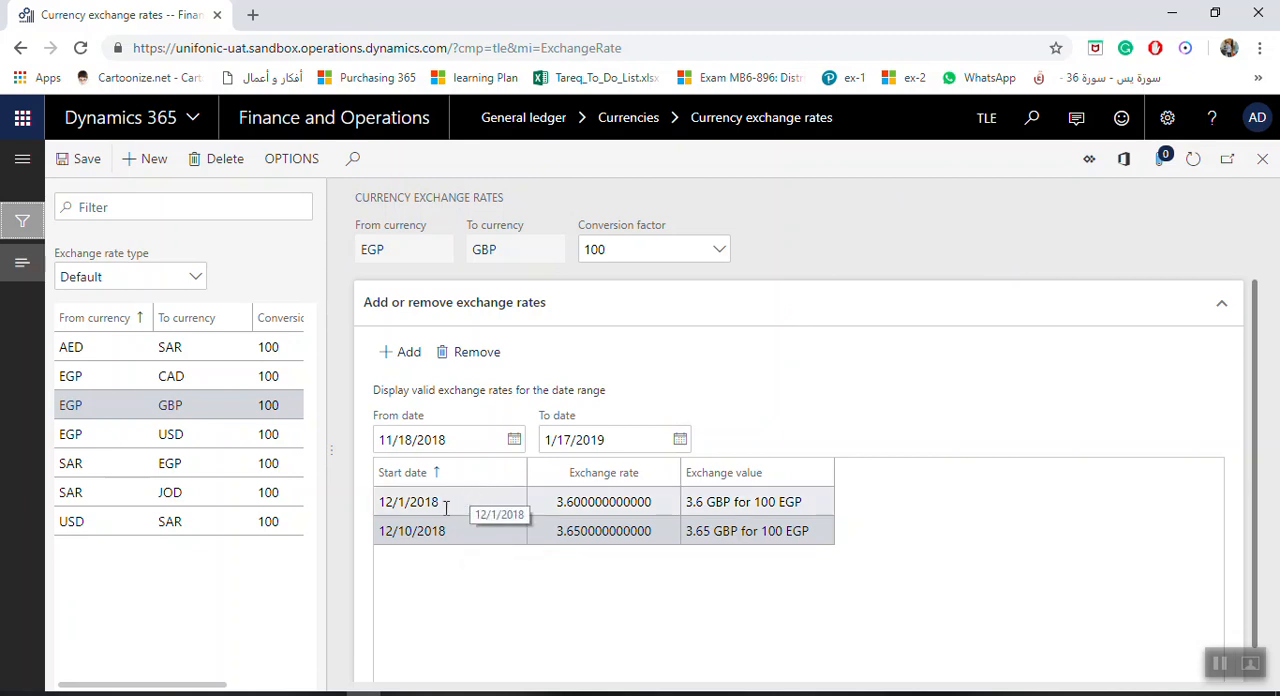
left_click(538, 505)
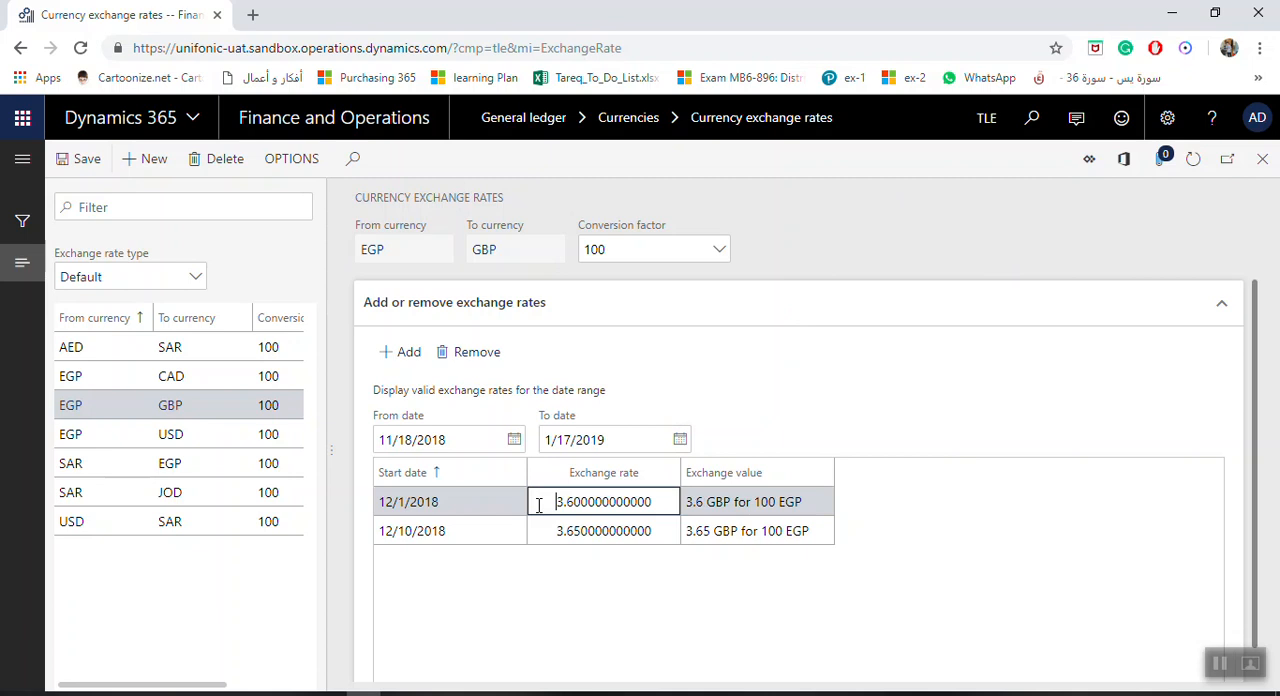
left_click(457, 538)
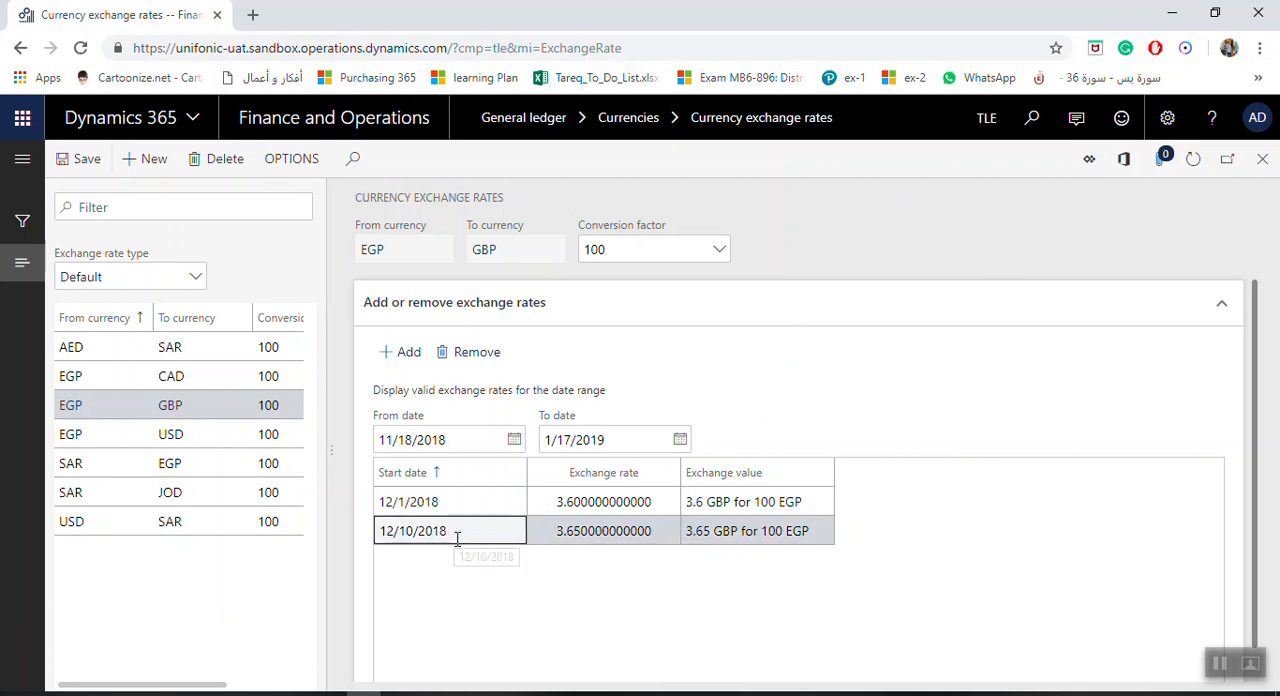
left_click(589, 541)
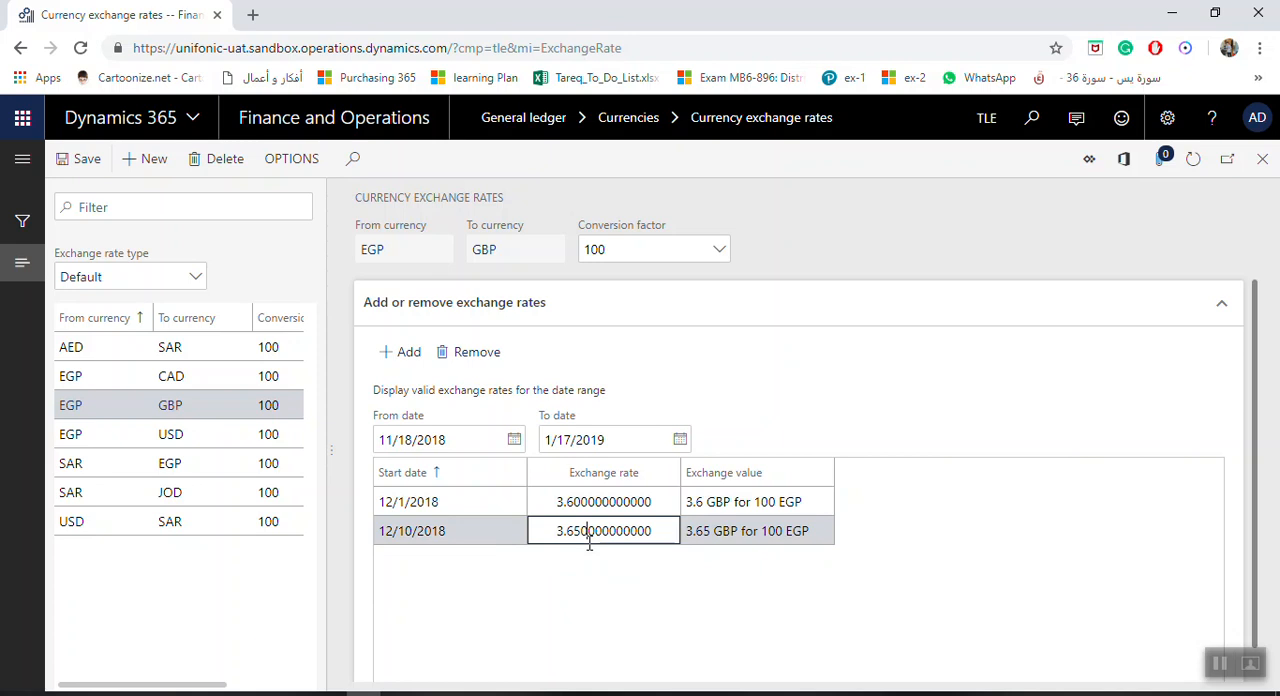
Add a third EGP to GBP exchange rate of 3.56 starting 12/15/2018 and save it
left_click(401, 354)
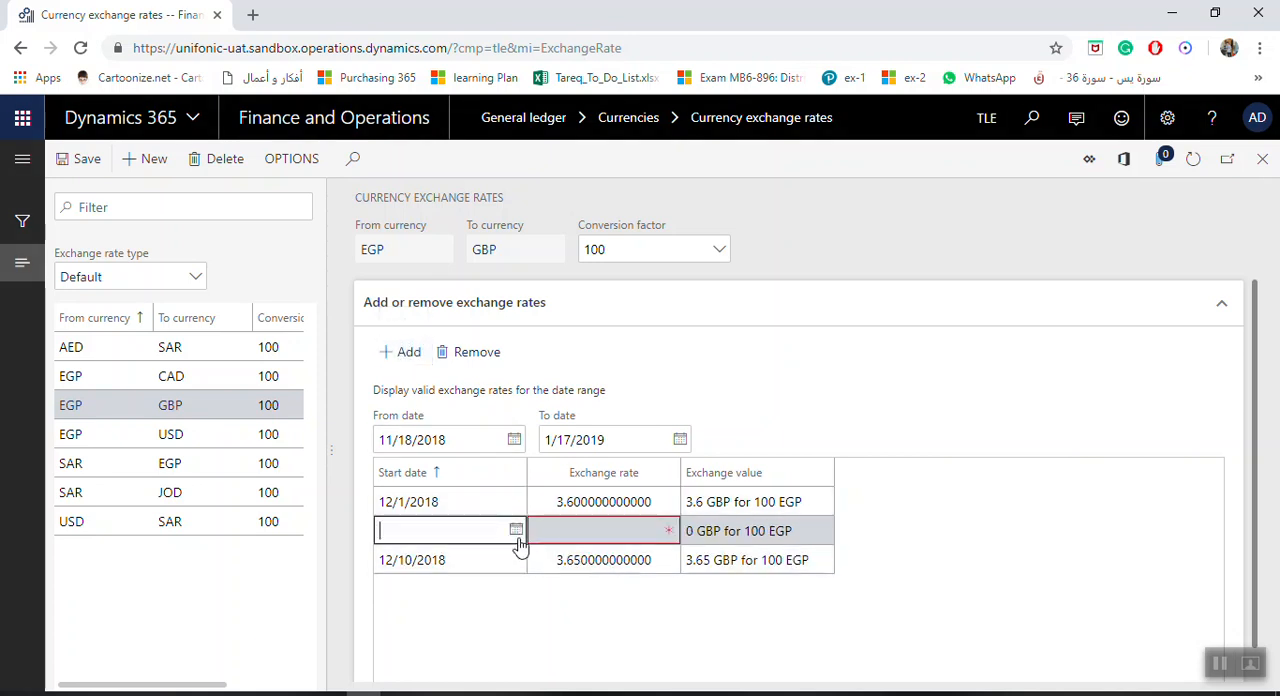
left_click(516, 530)
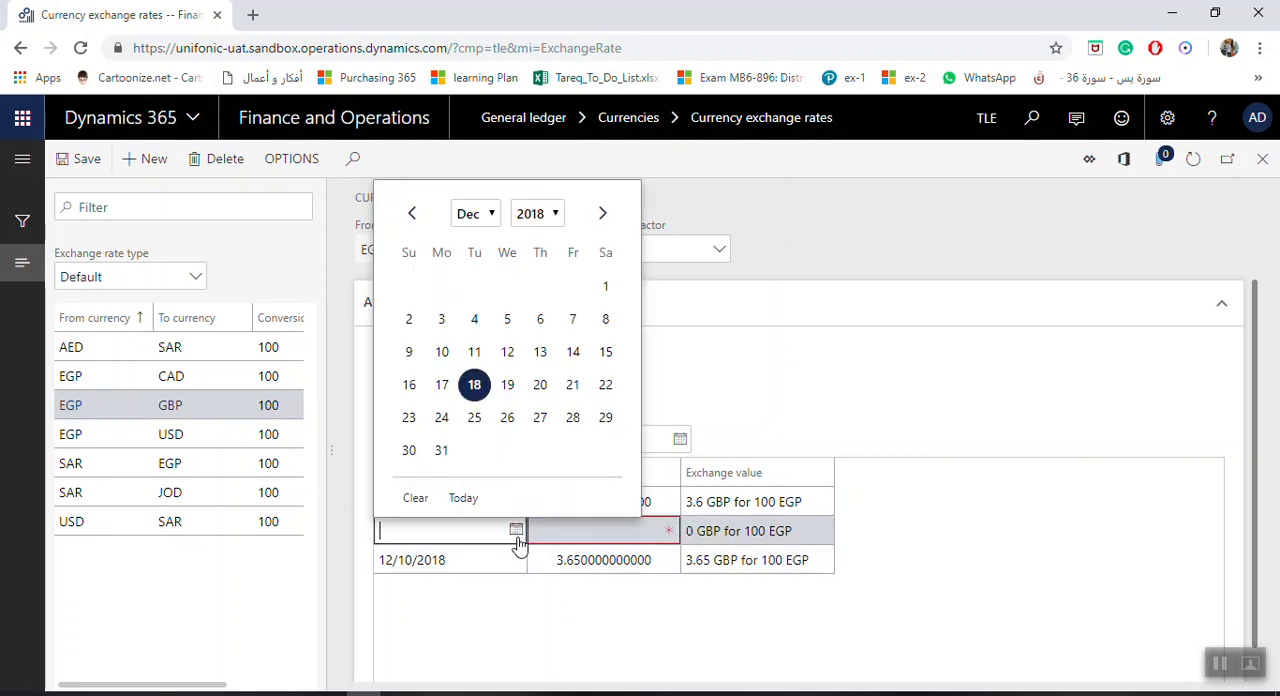
left_click(605, 351)
left_click(562, 539)
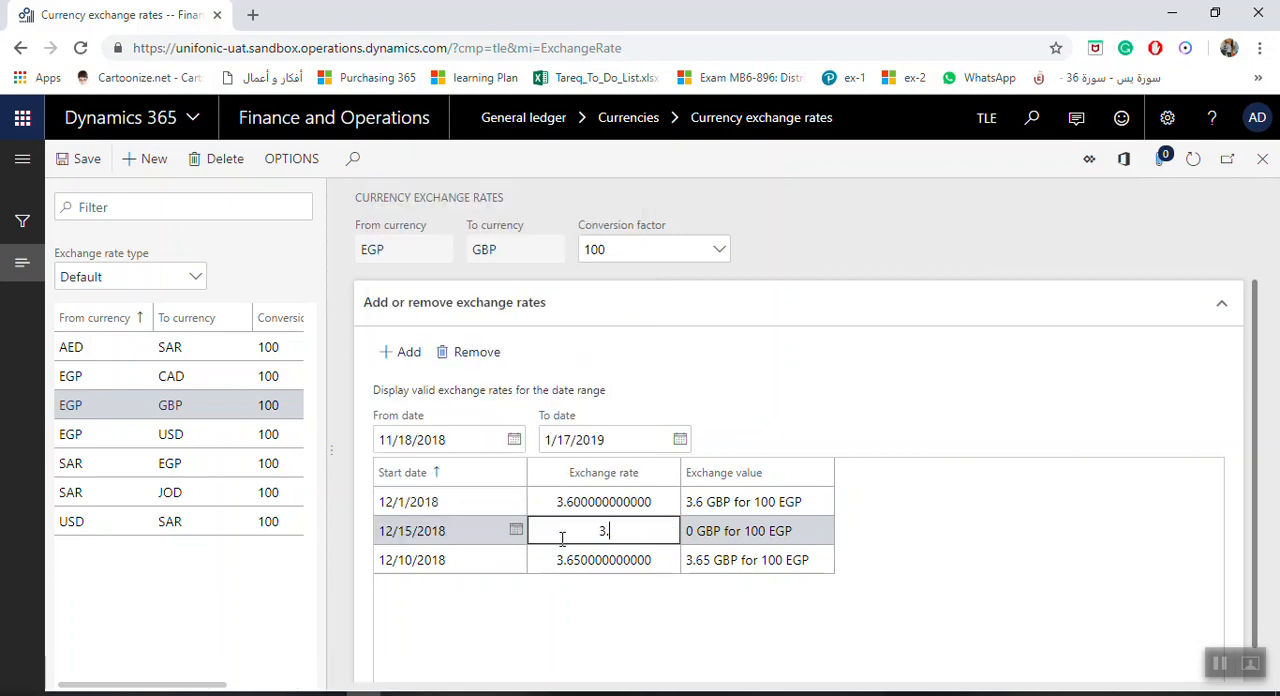
type("3.56")
key("Tab")
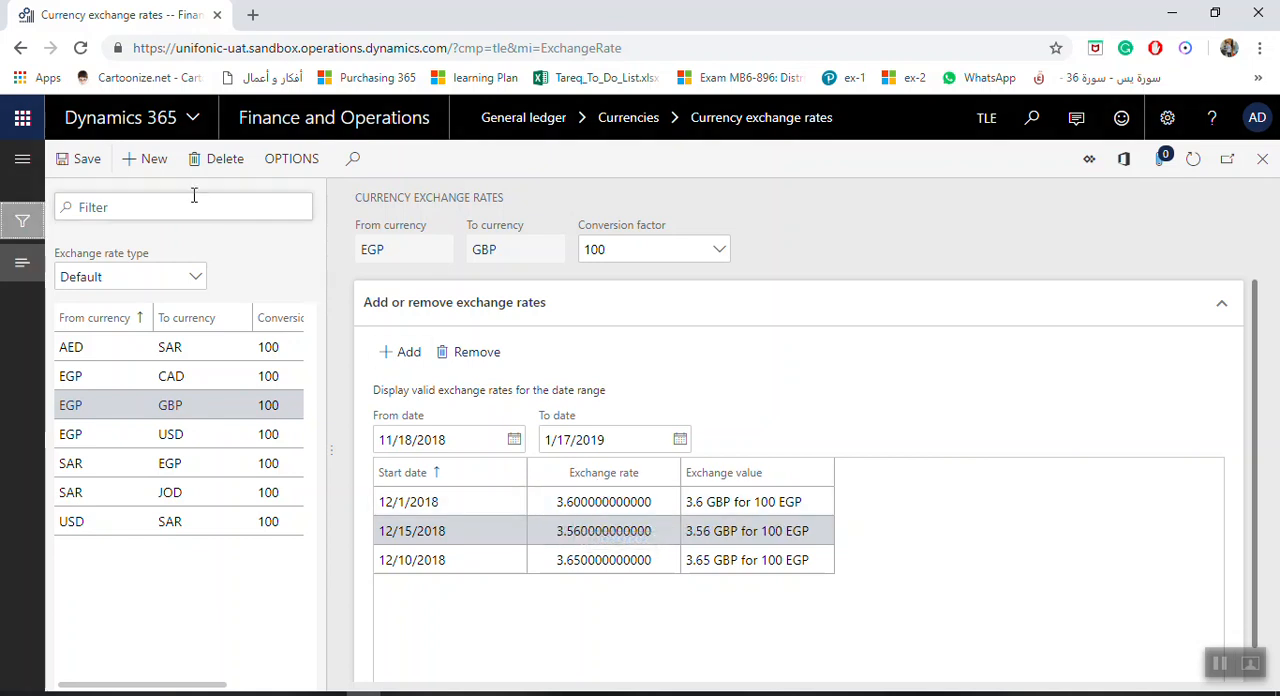
left_click(76, 161)
Close and reopen the General ledger's currency exchange rates, and review the dated rates of the EGP, SAR and USD currency pairs
left_click(1262, 159)
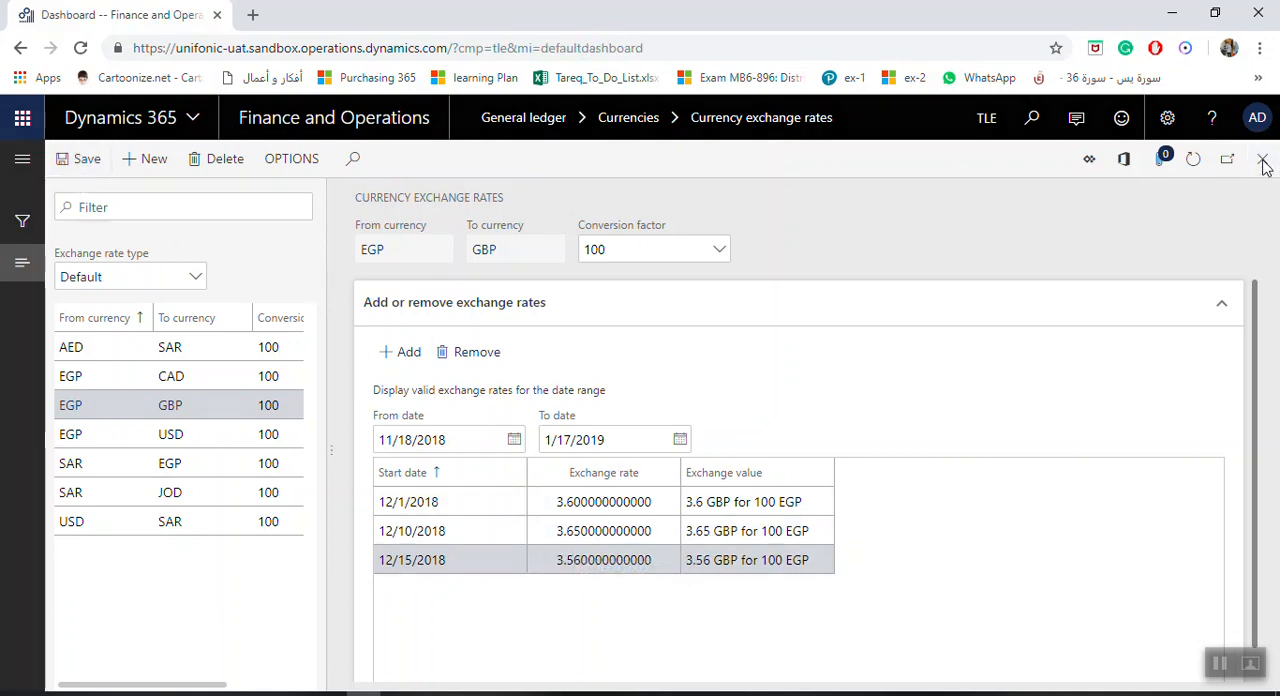
left_click(22, 161)
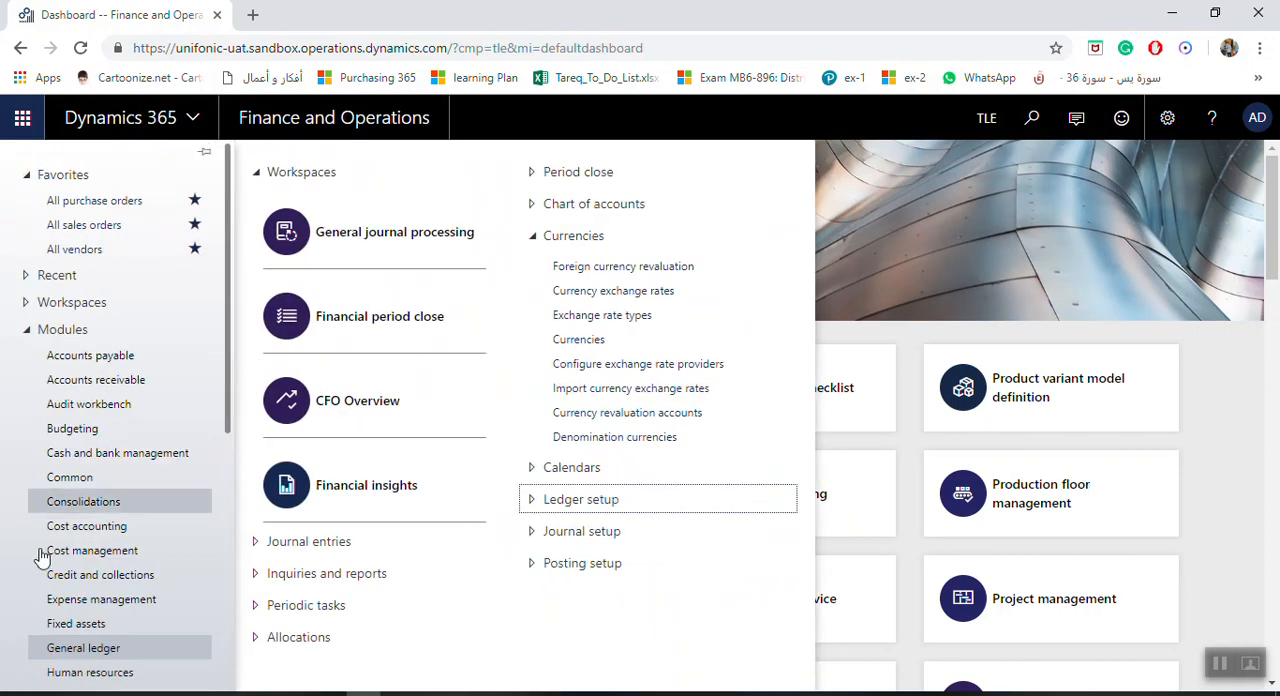
left_click(586, 290)
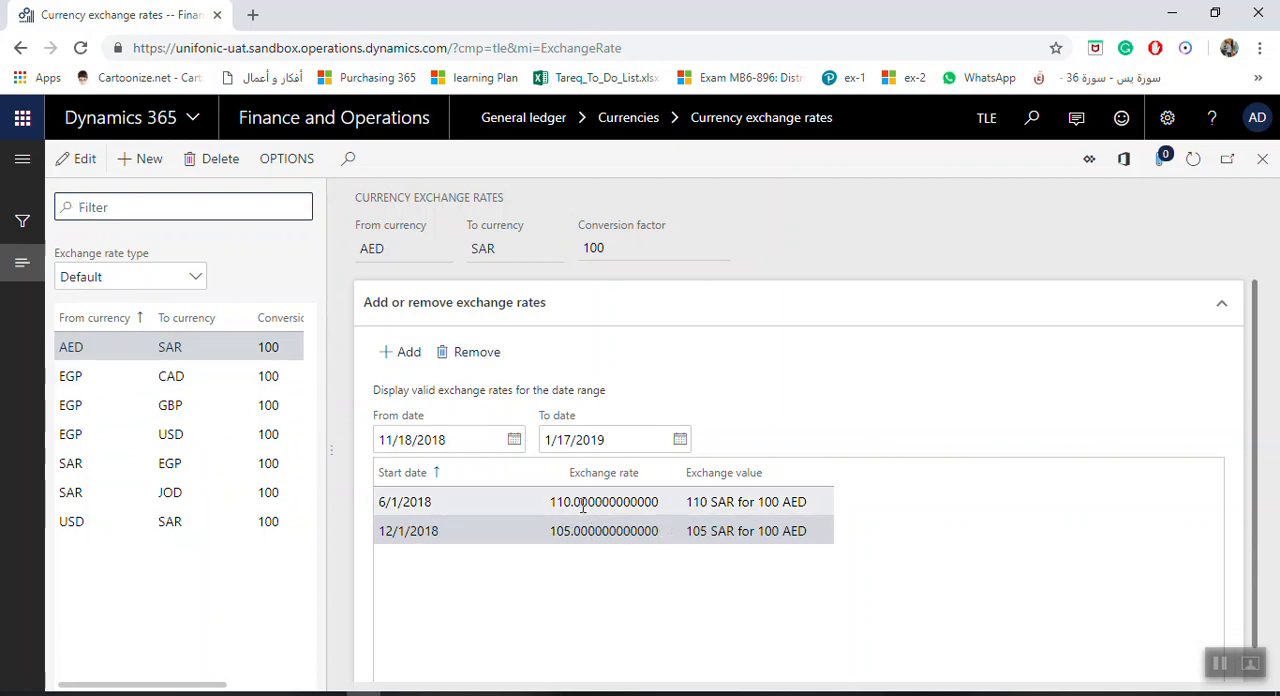
left_click(121, 381)
left_click(97, 425)
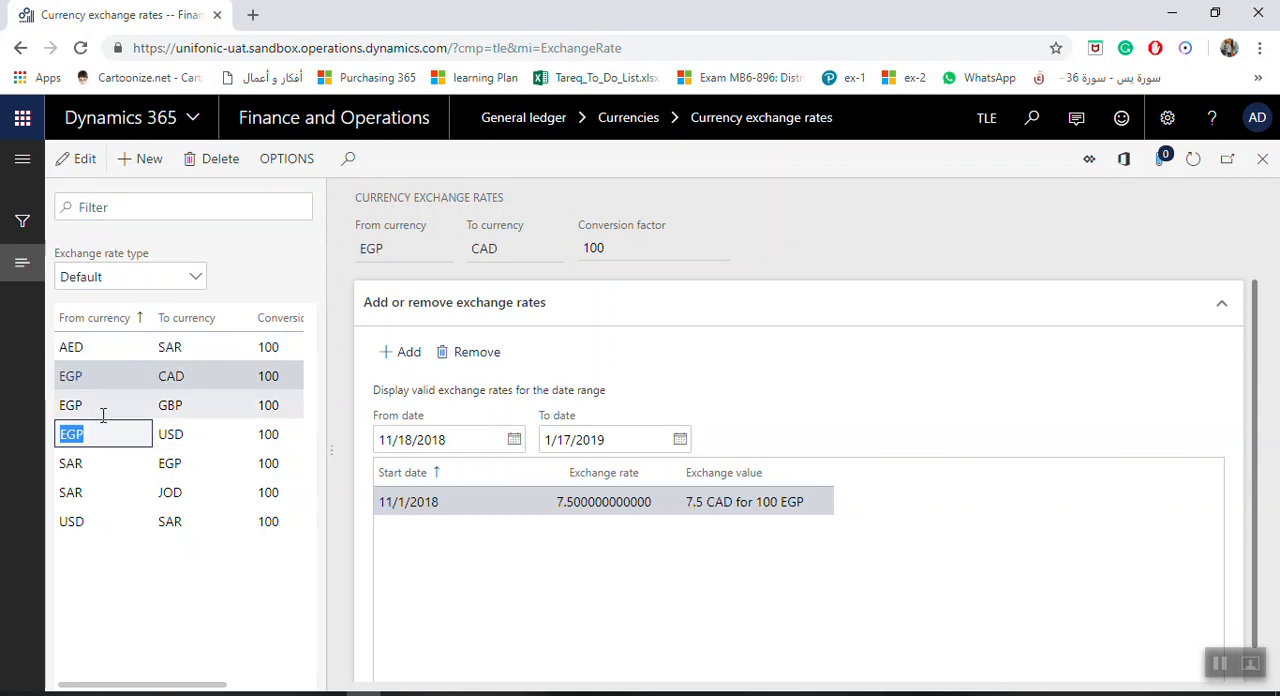
left_click(102, 414)
left_click(99, 462)
left_click(95, 492)
left_click(93, 522)
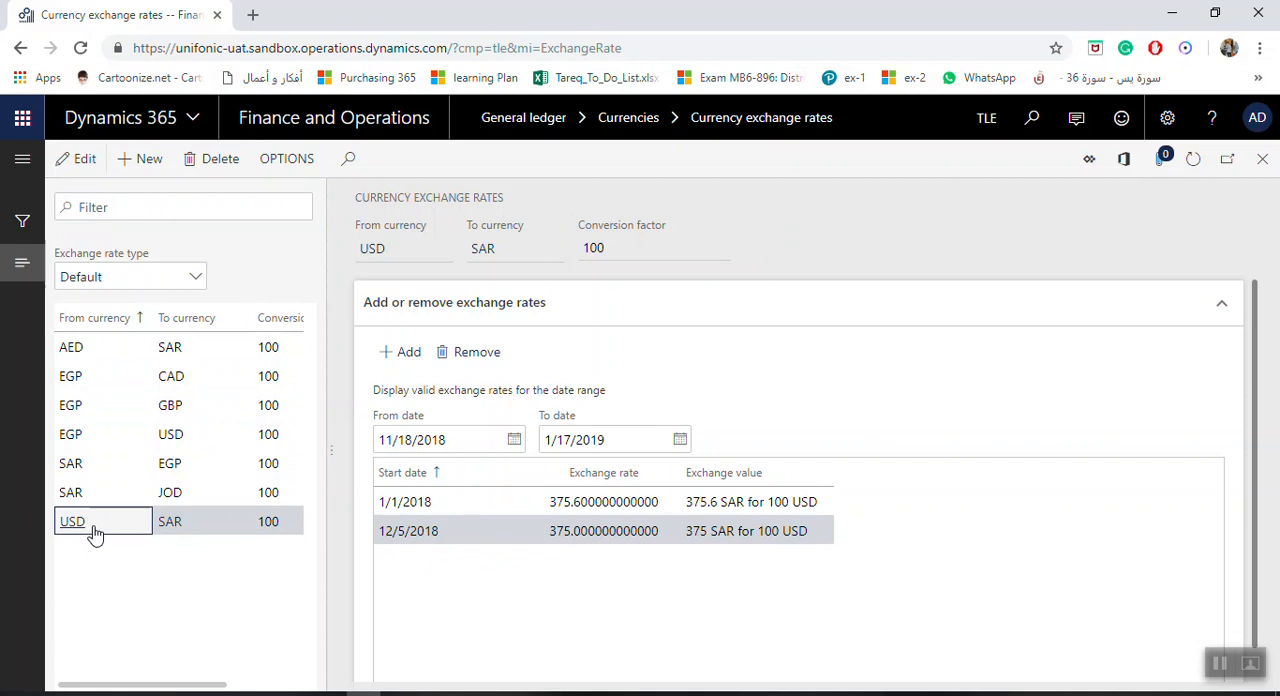
left_click(150, 165)
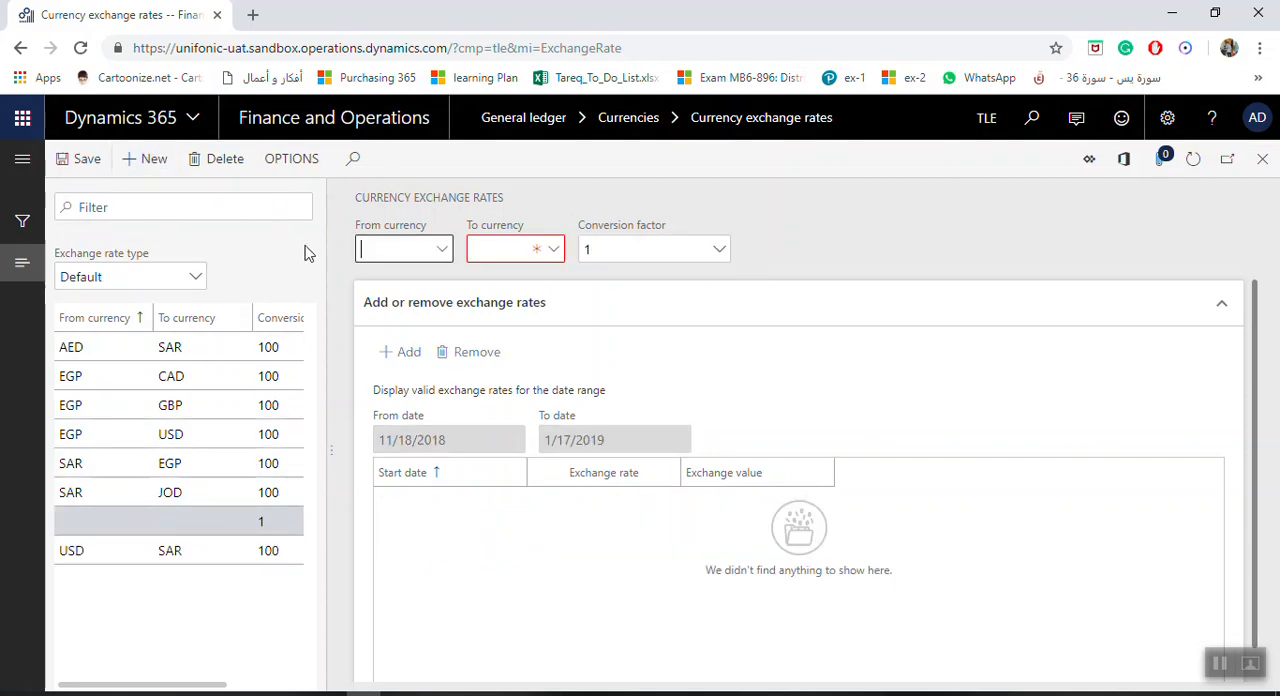
left_click(719, 251)
left_click(720, 256)
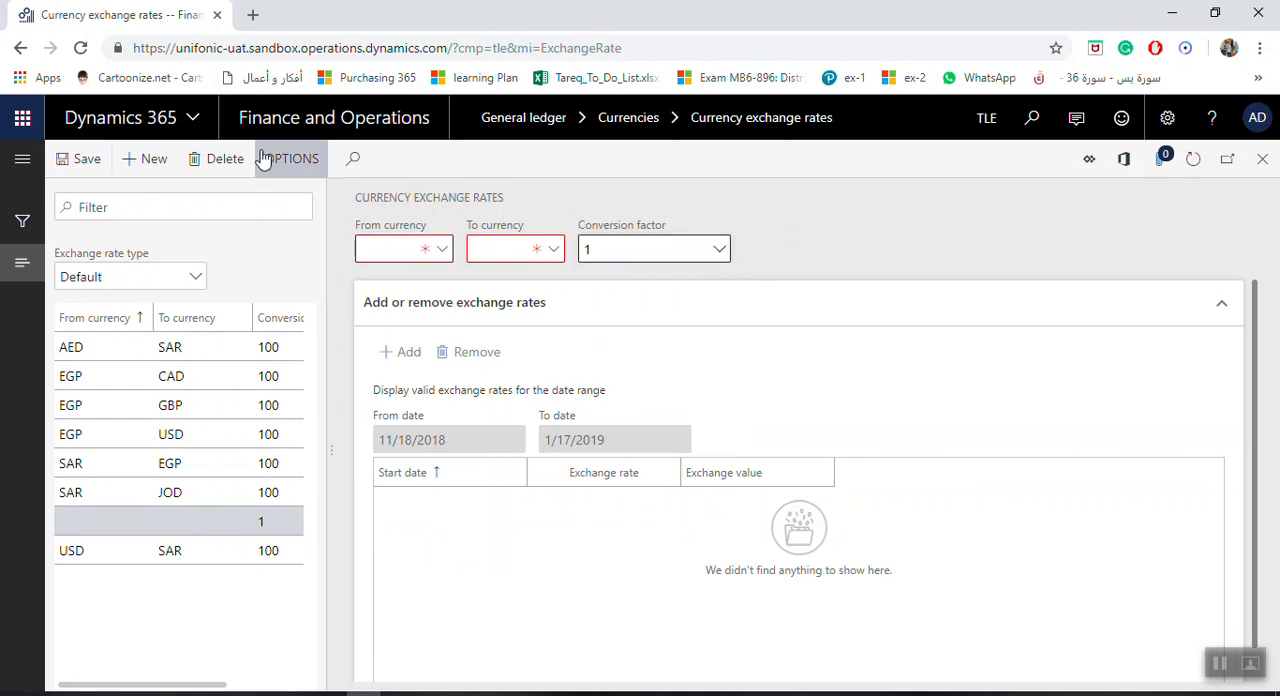
left_click(213, 162)
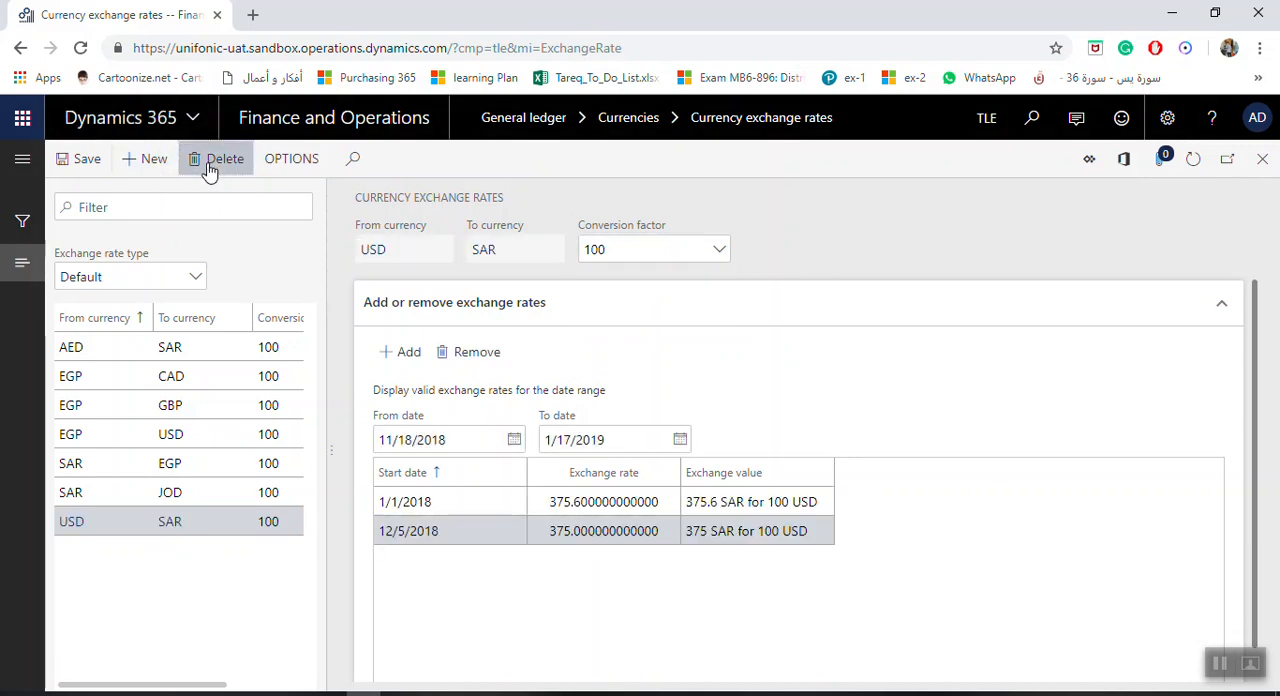